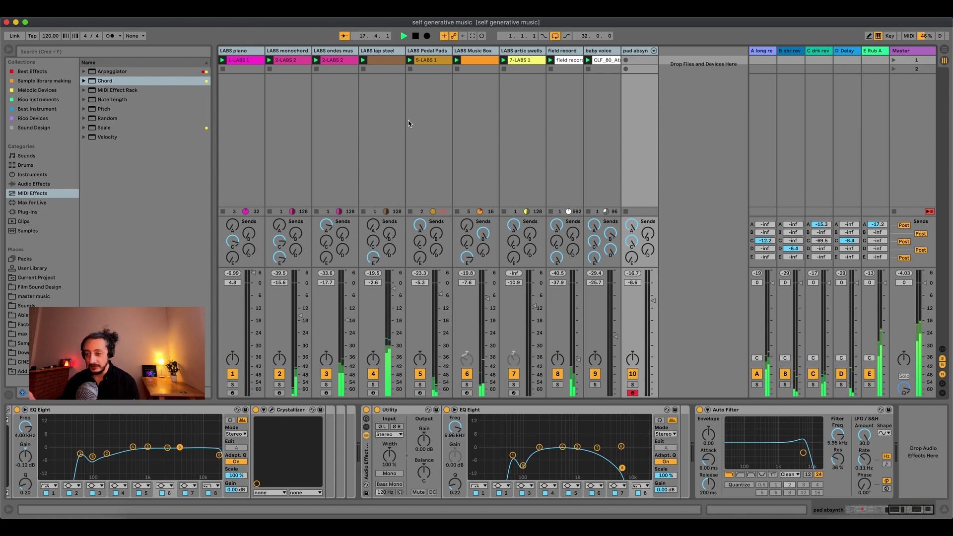
- Stop playback and solo the LABS piano track, showing its device chain
key(space)
click(287, 51)
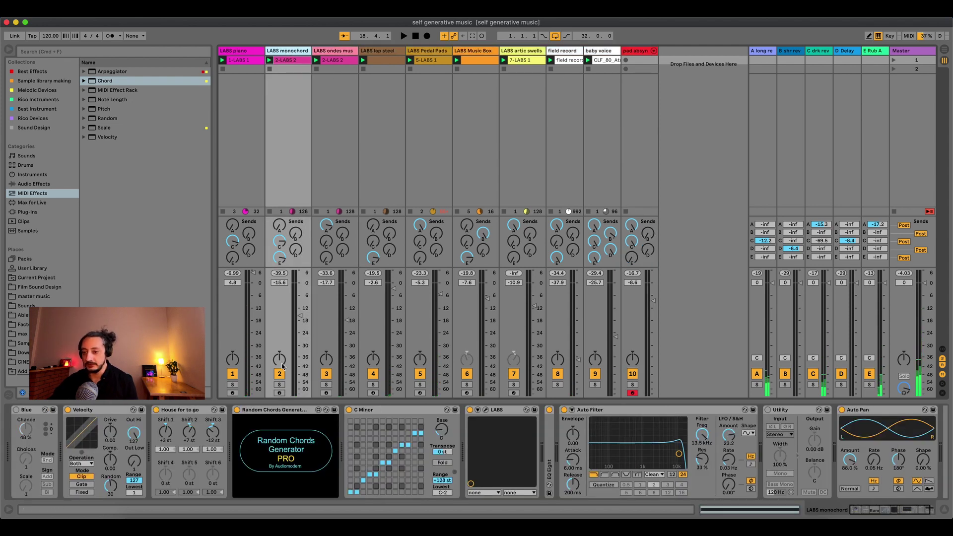
click(232, 385)
click(239, 51)
click(232, 384)
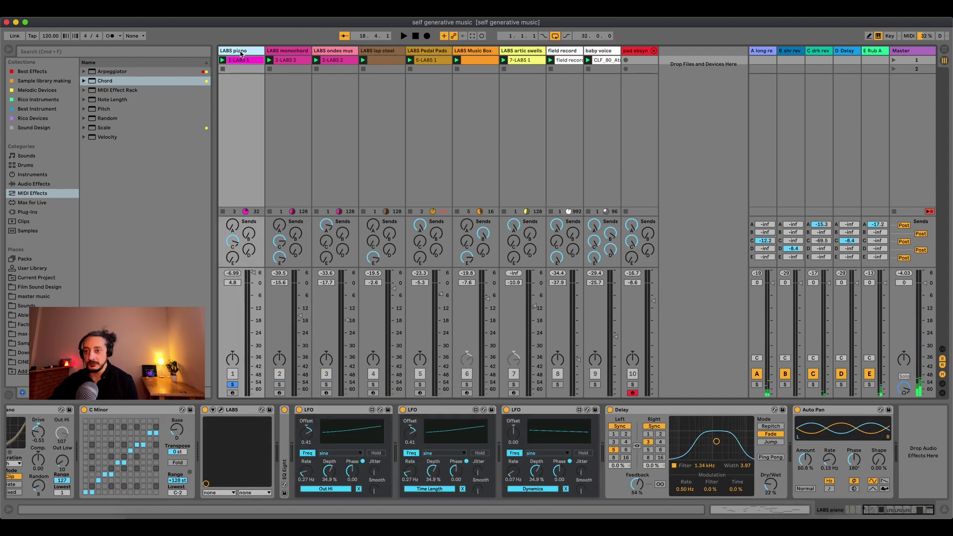
- Open the LABS instrument's window on the piano track to view its preset, and close it again
click(221, 410)
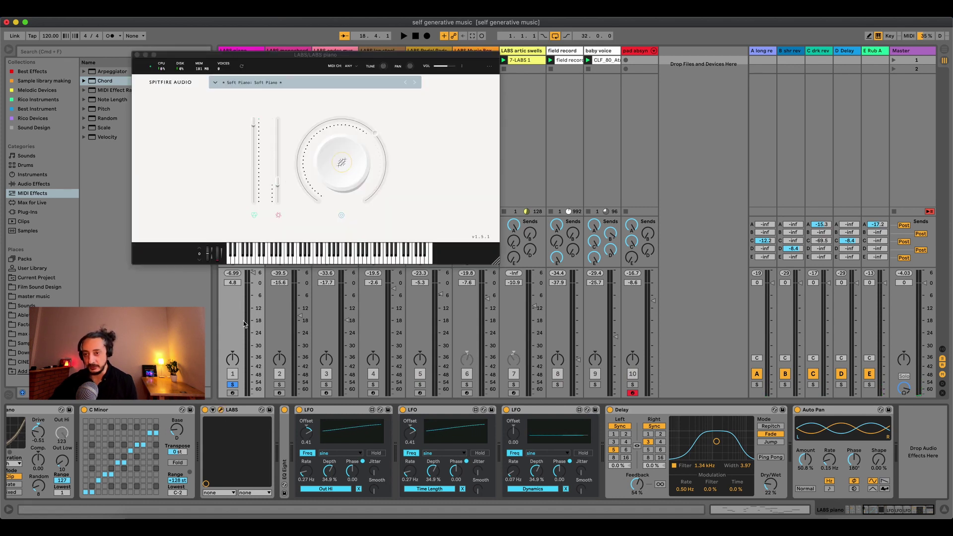
click(137, 54)
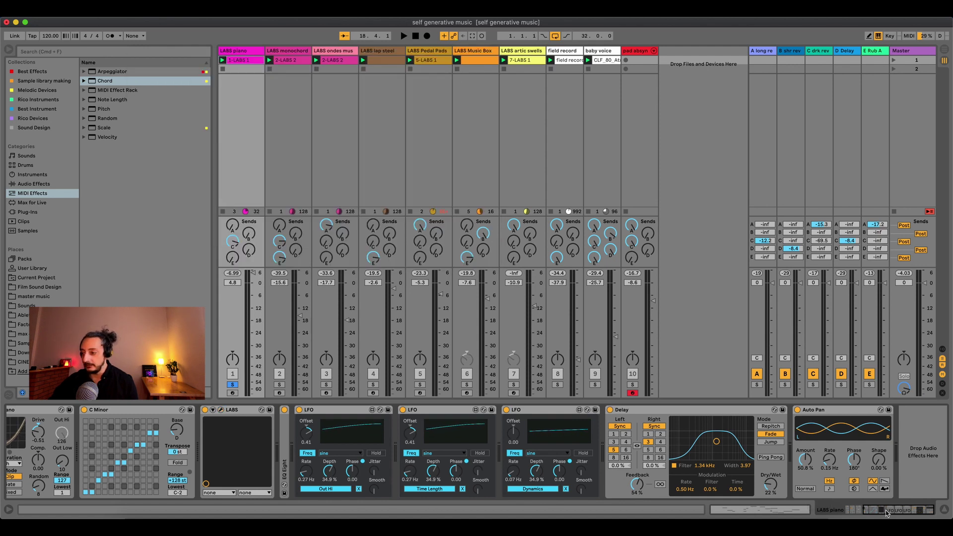
- Deactivate the piano track's MIDI effects from Blue to C Minor and its three LFOs, Delay and Auto Pan
scroll(137, 453, left, 5)
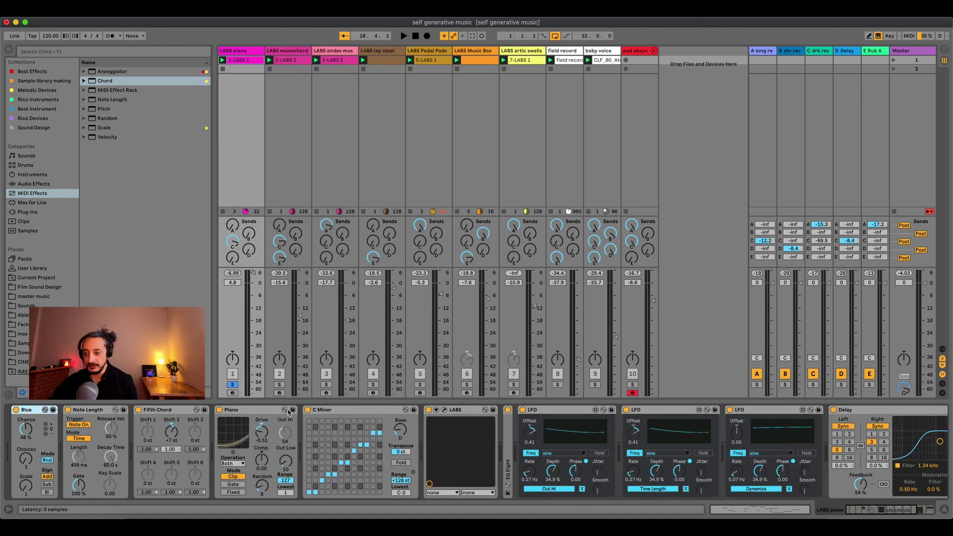
click(342, 410)
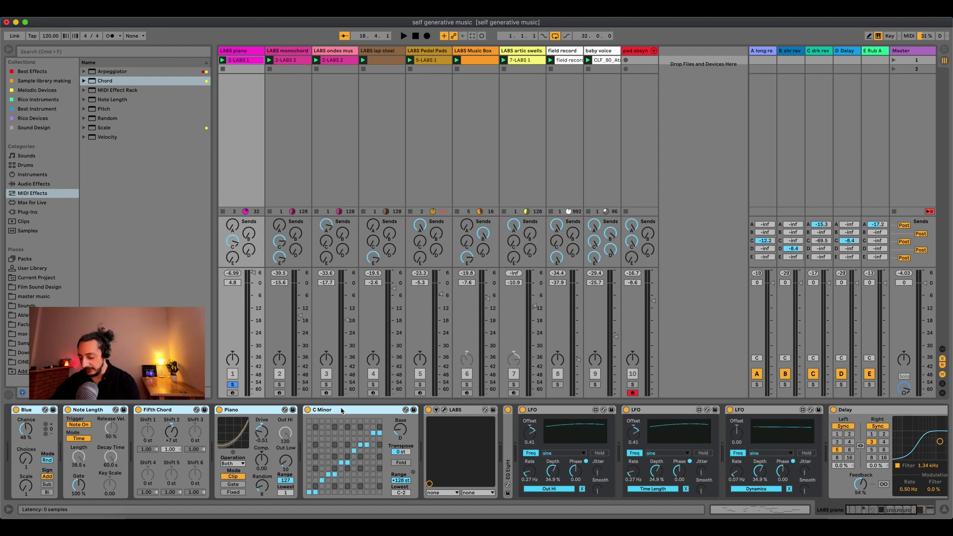
click(910, 515)
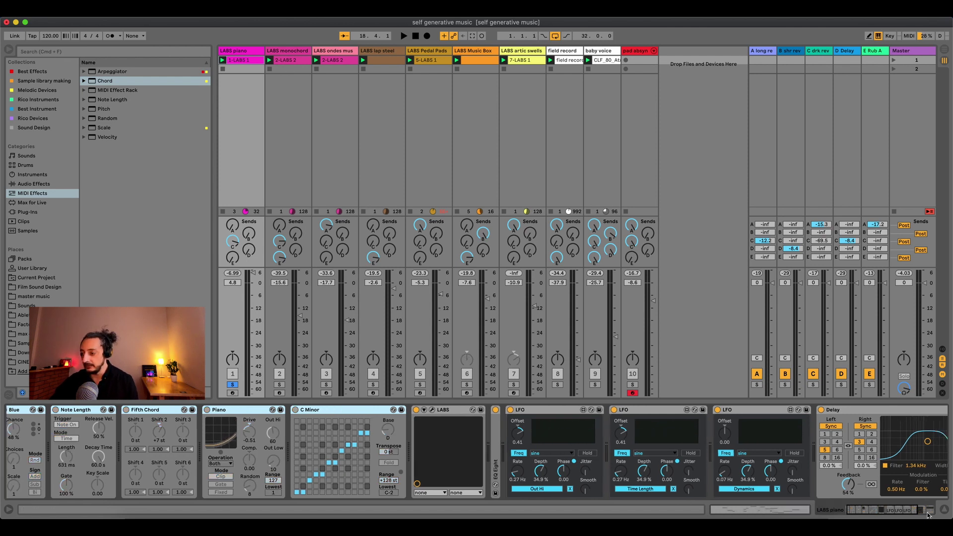
click(910, 515)
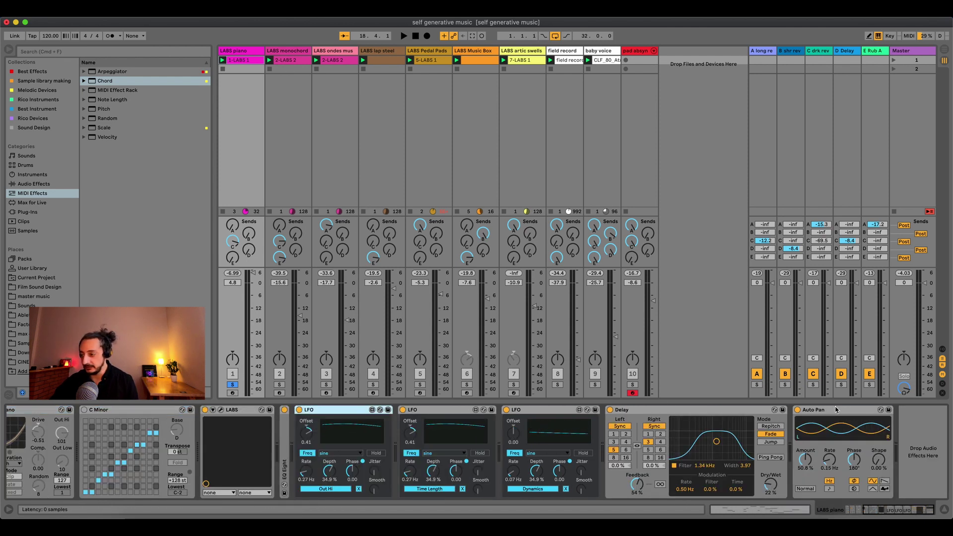
shift+click(835, 408)
key(0)
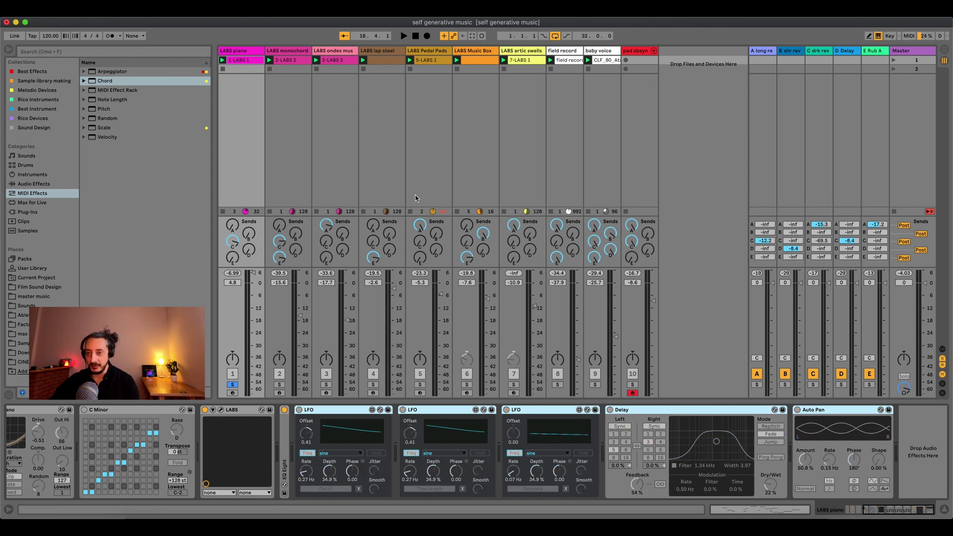
- Show the notes of the LABS piano clip while playing it, and return to the track's device chain
click(245, 61)
key(space)
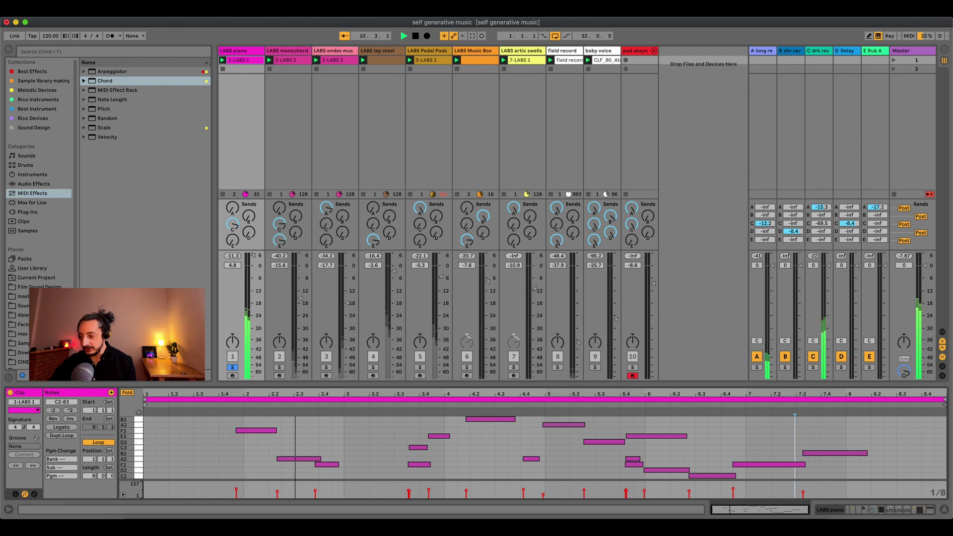
click(850, 515)
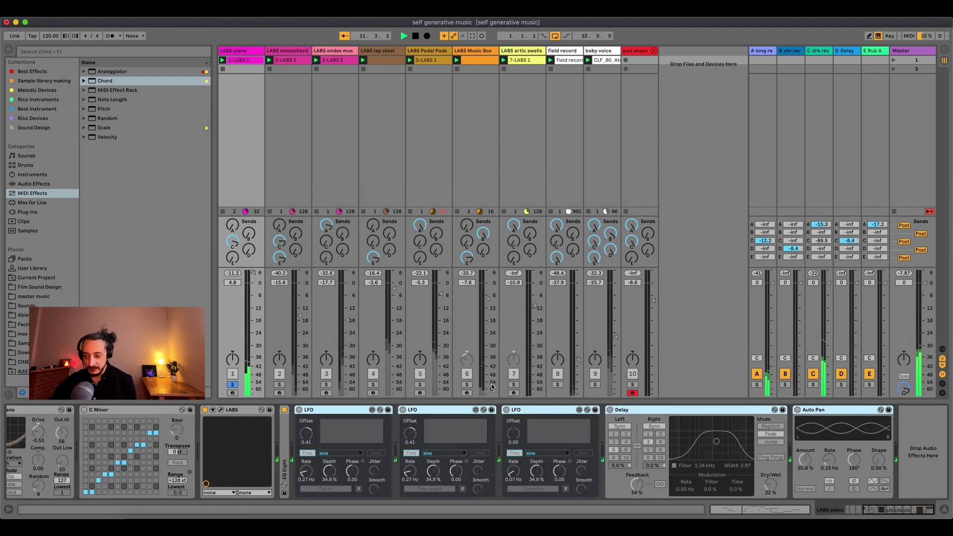
- Activate the Blue random device and show its preset among the Random MIDI effects in the browser
scroll(347, 452, left, 5)
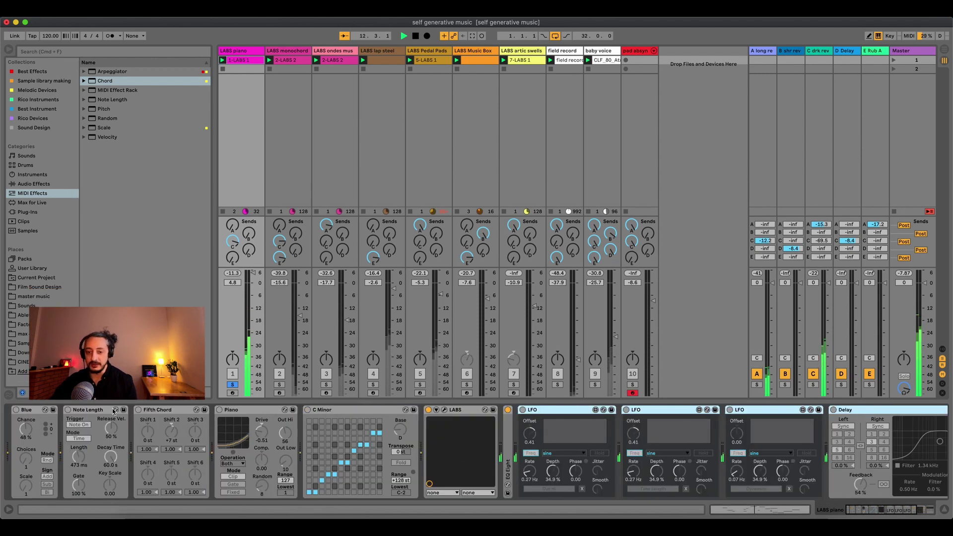
click(33, 408)
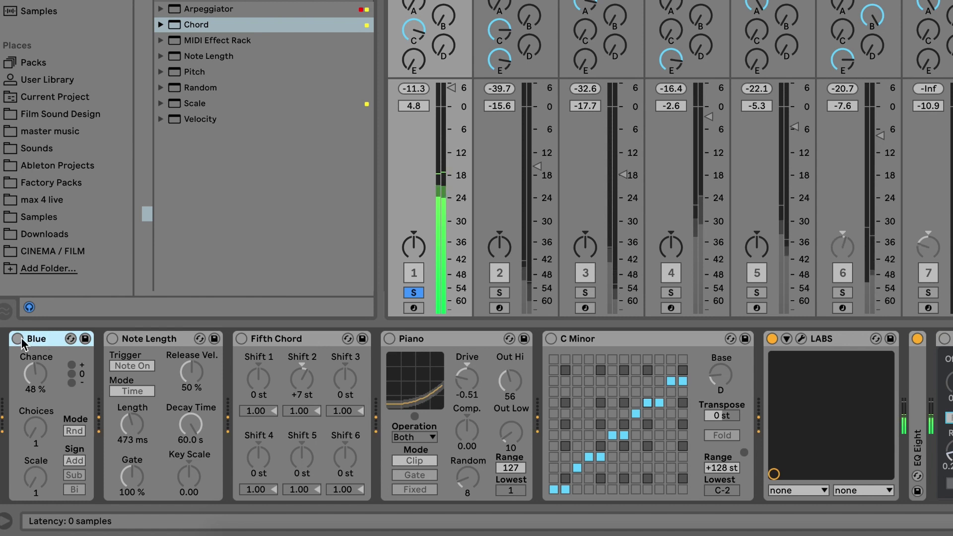
click(17, 338)
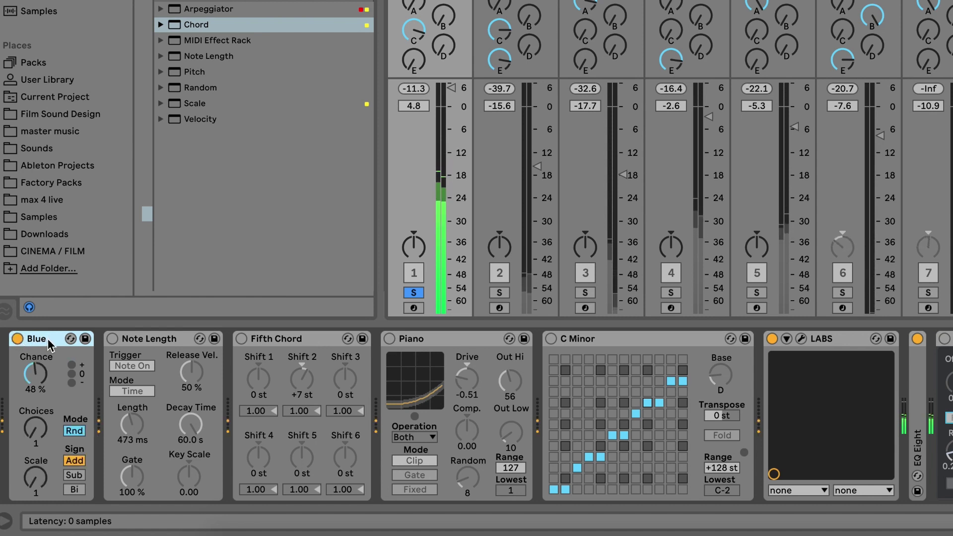
click(70, 339)
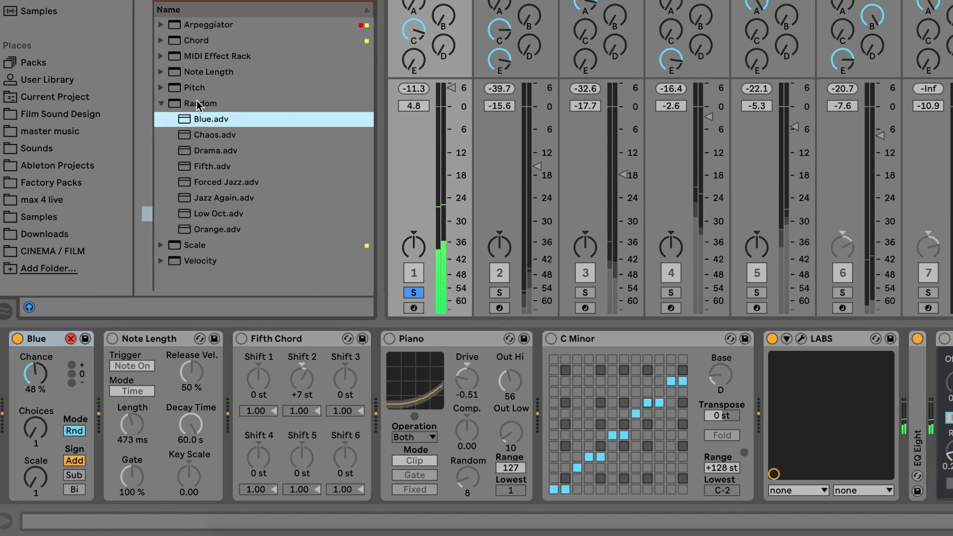
click(165, 104)
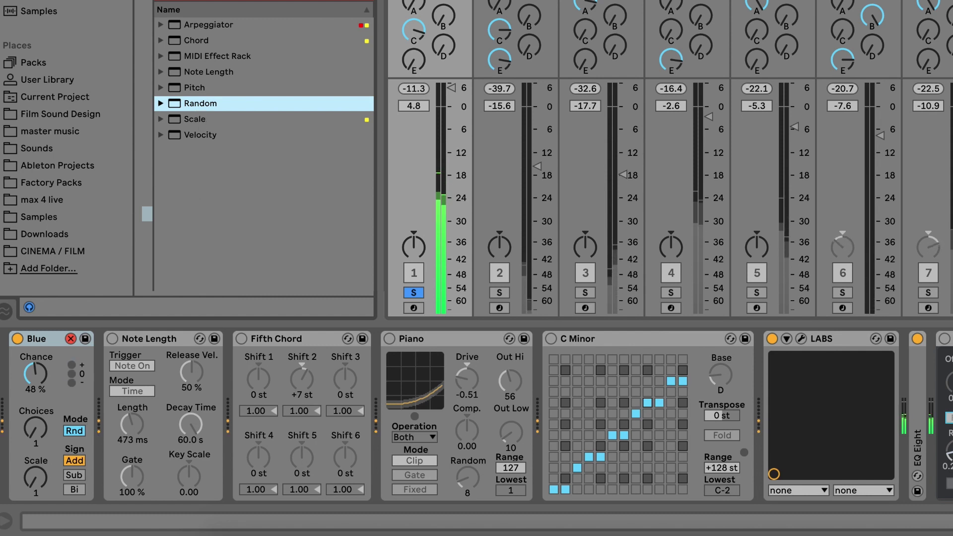
- Activate the Note Length and Fifth Chord devices on the LABS piano track
click(112, 338)
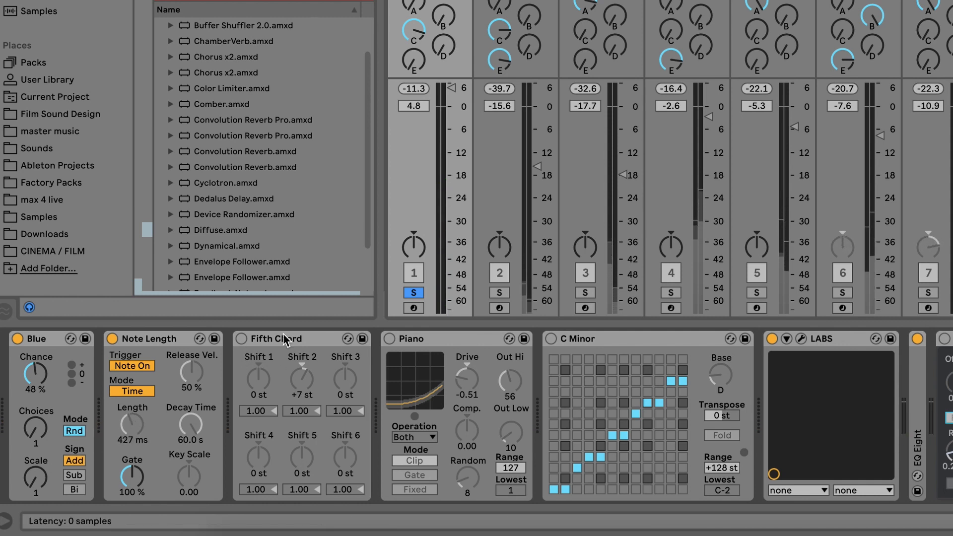
click(235, 338)
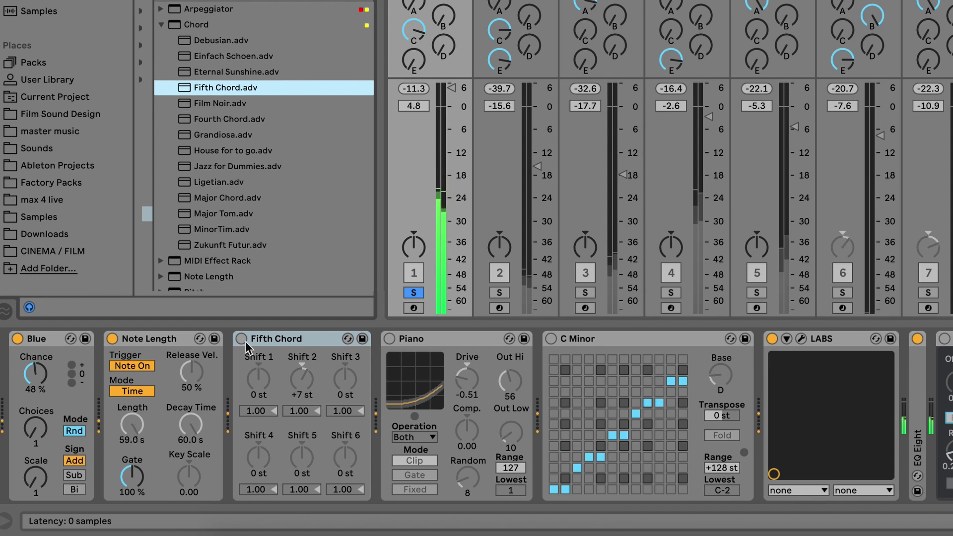
click(242, 338)
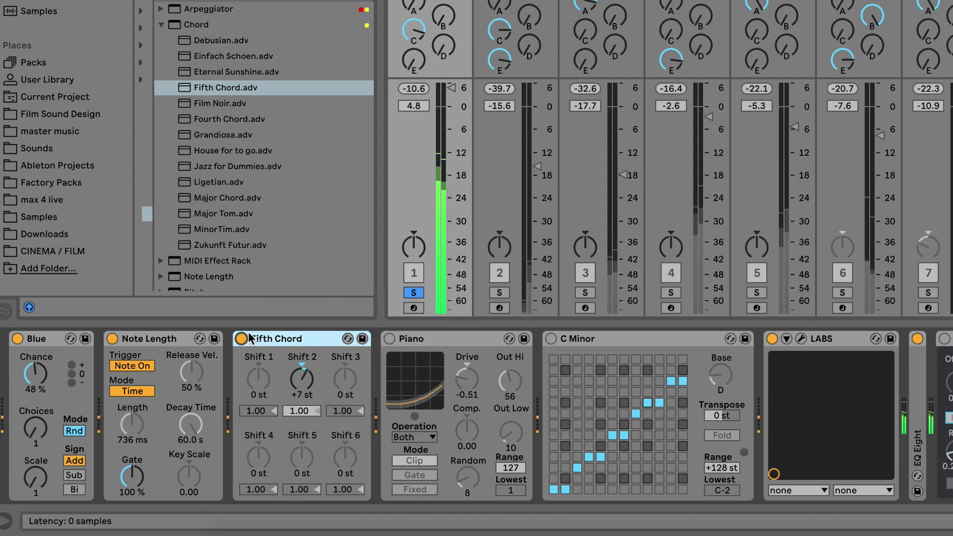
- Activate the Piano velocity device and the C Minor scale device on the LABS piano track
click(422, 338)
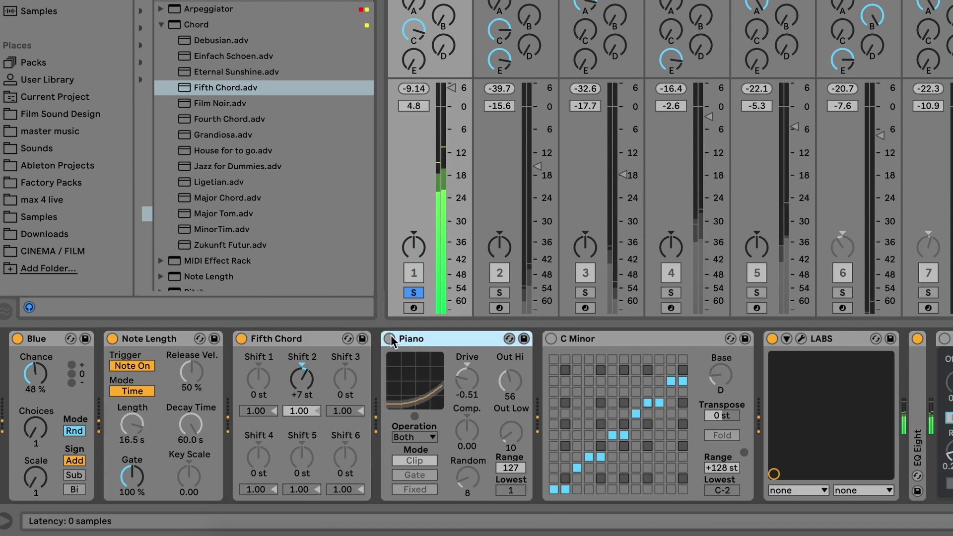
click(390, 337)
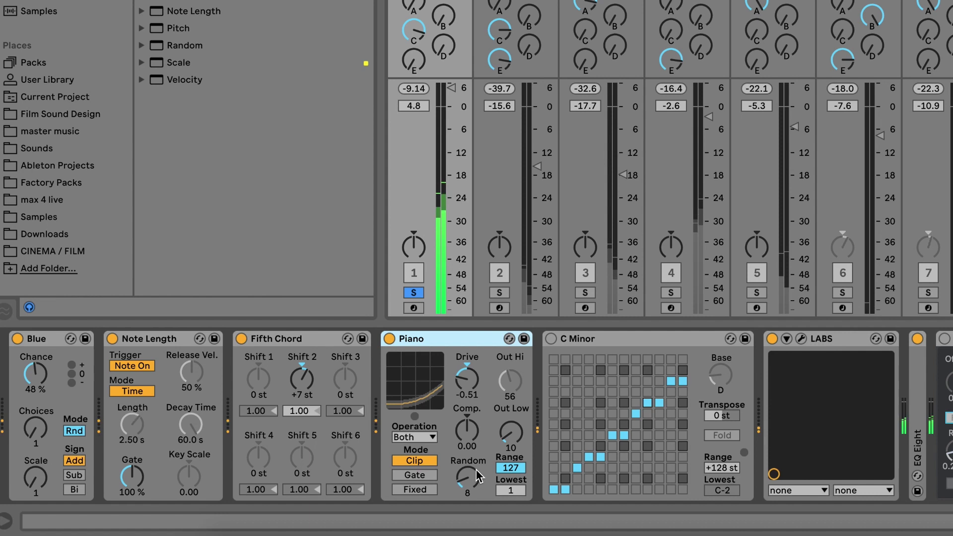
click(654, 338)
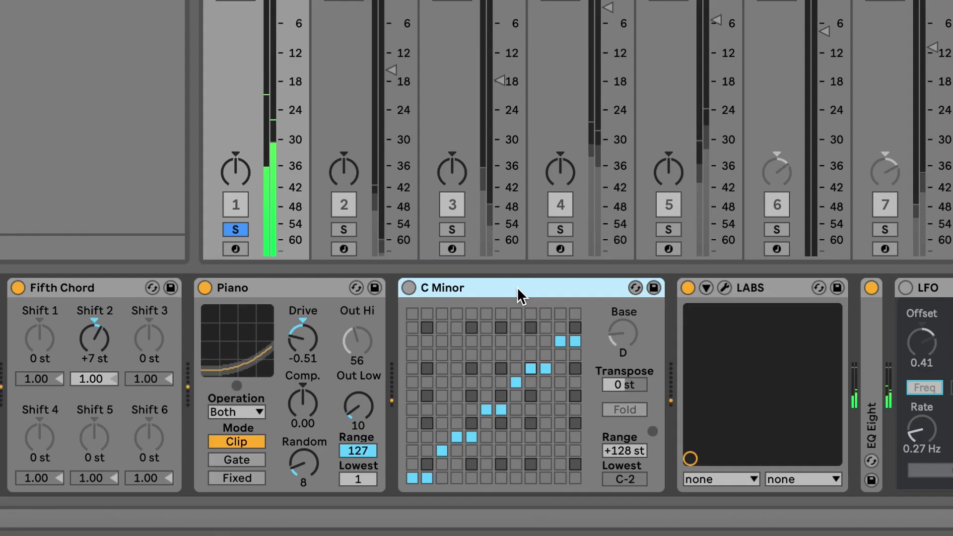
click(409, 287)
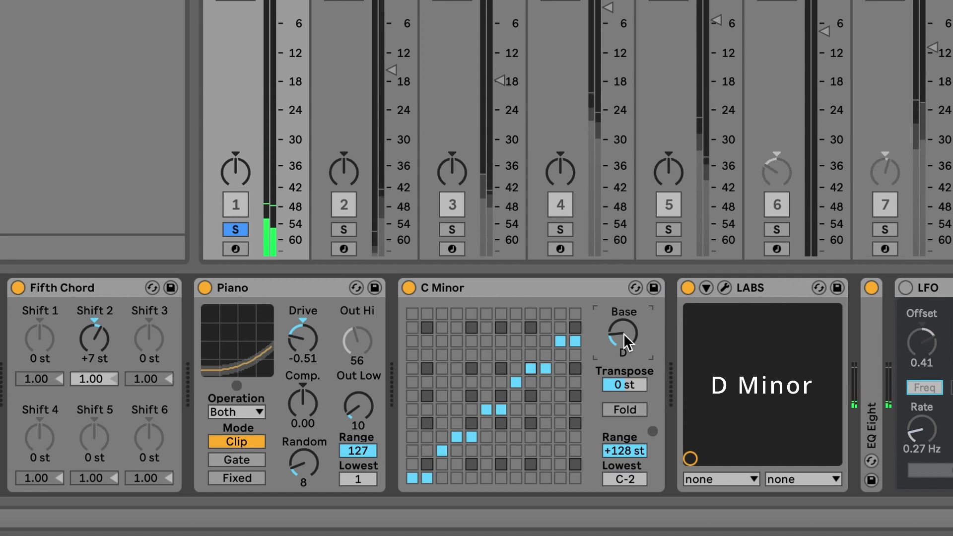
click(565, 281)
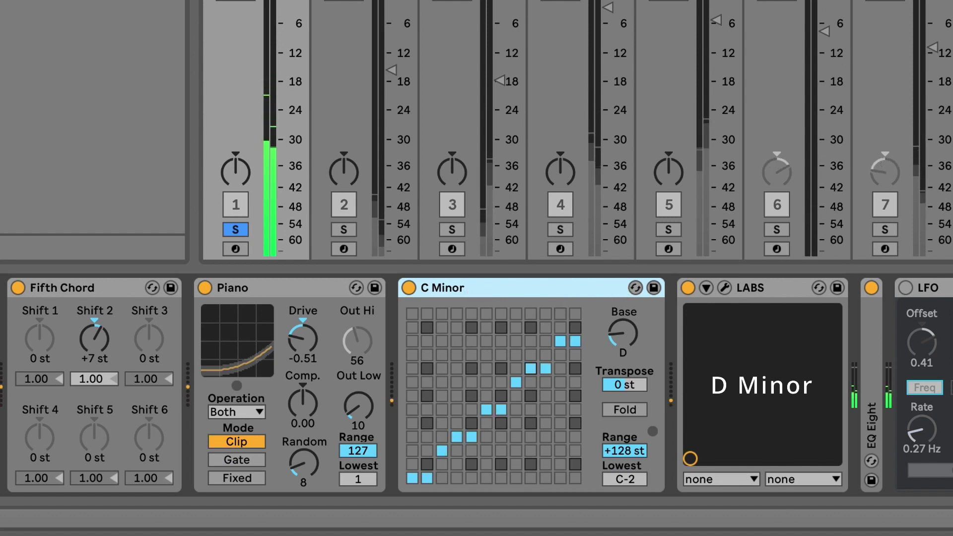
click(70, 284)
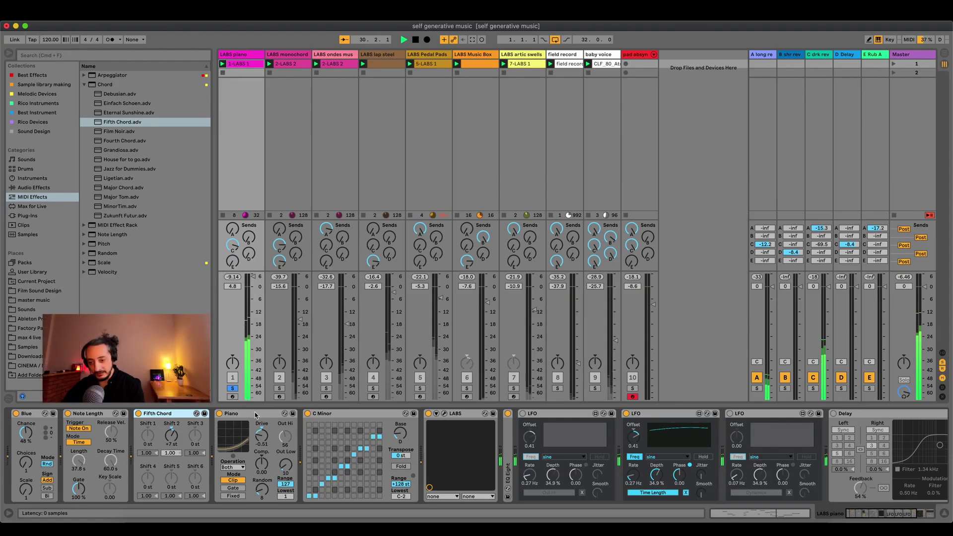
click(255, 415)
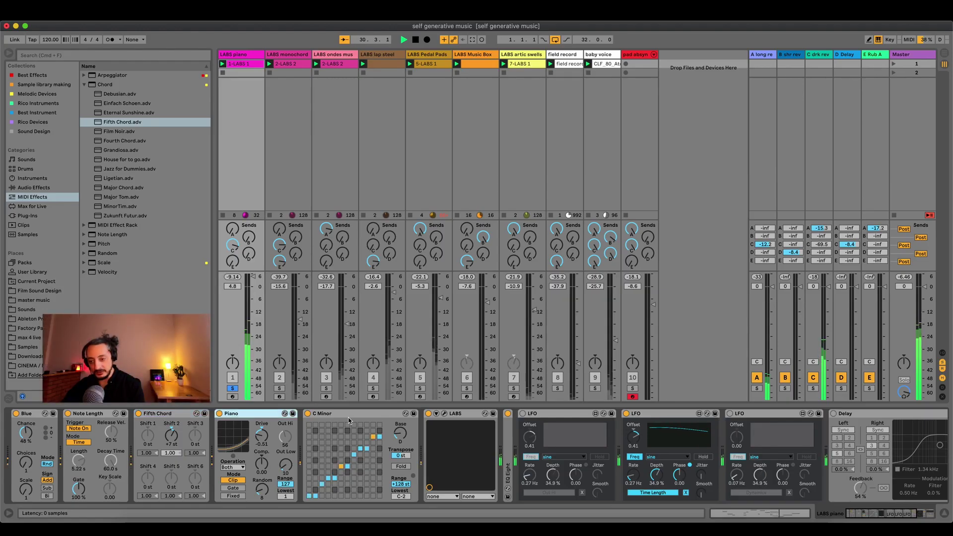
click(362, 415)
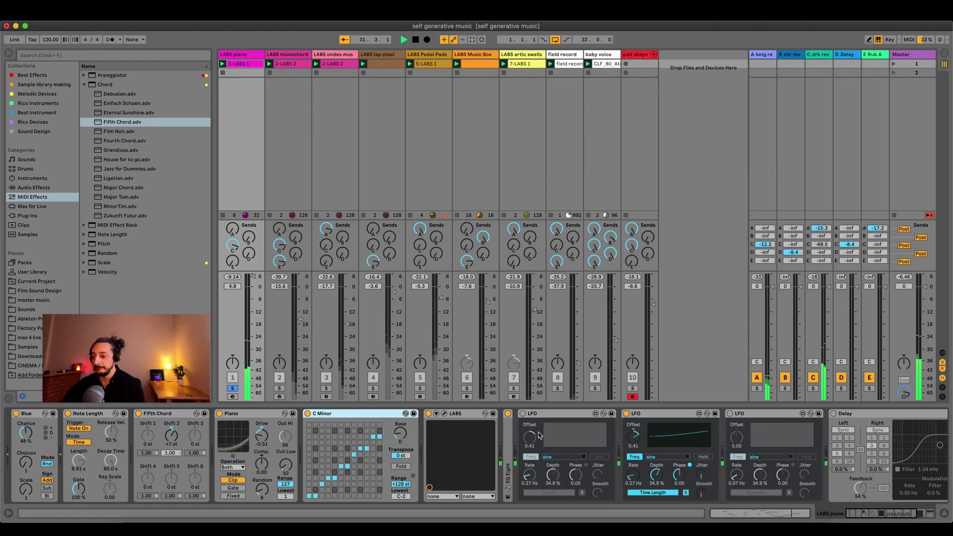
- Activate the first LFO, mapped to Out Hi, and check the modulated Out Hi control in the Piano velocity device
click(560, 415)
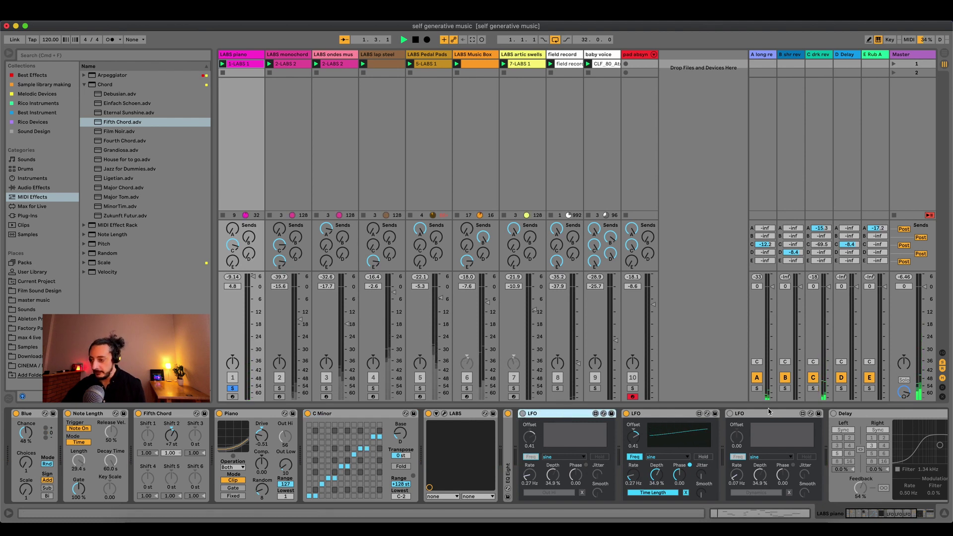
click(525, 415)
click(284, 440)
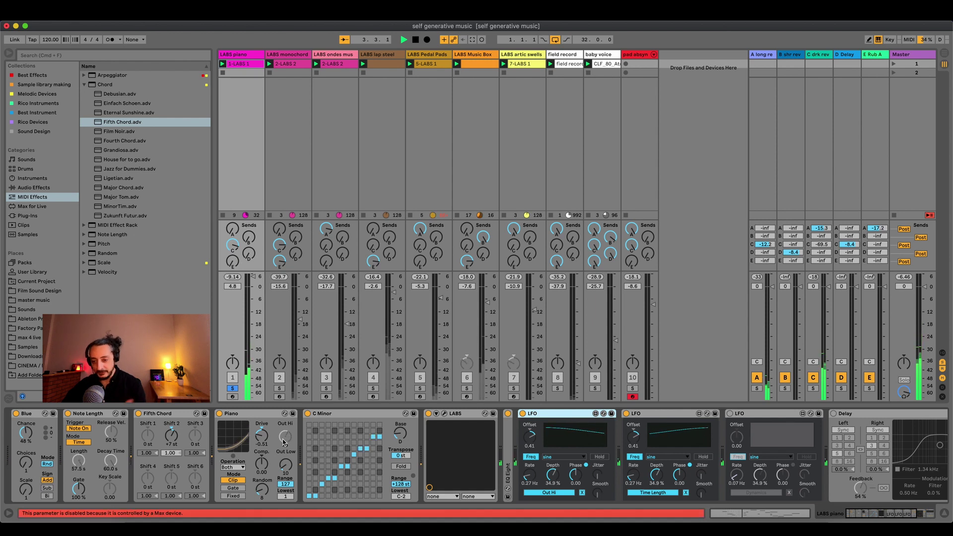
click(243, 414)
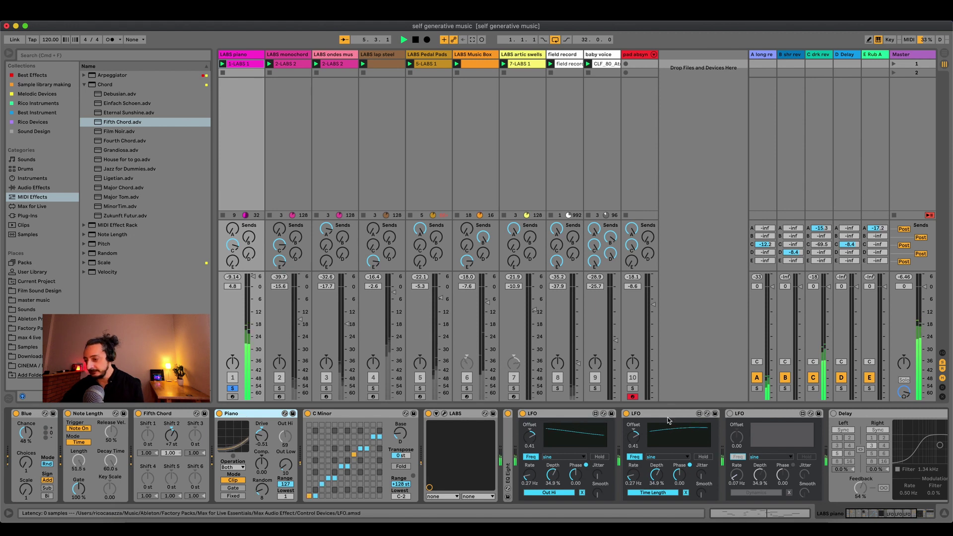
- Activate the third LFO, mapped to Dynamics, and inspect the modulated Dynamics in the LABS parameters and instrument window, closing both
click(736, 415)
click(729, 414)
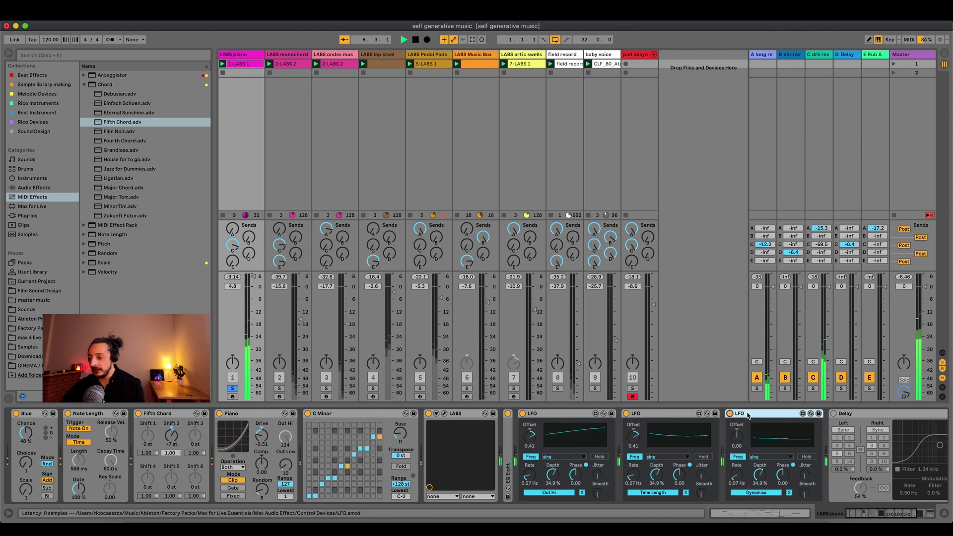
click(436, 413)
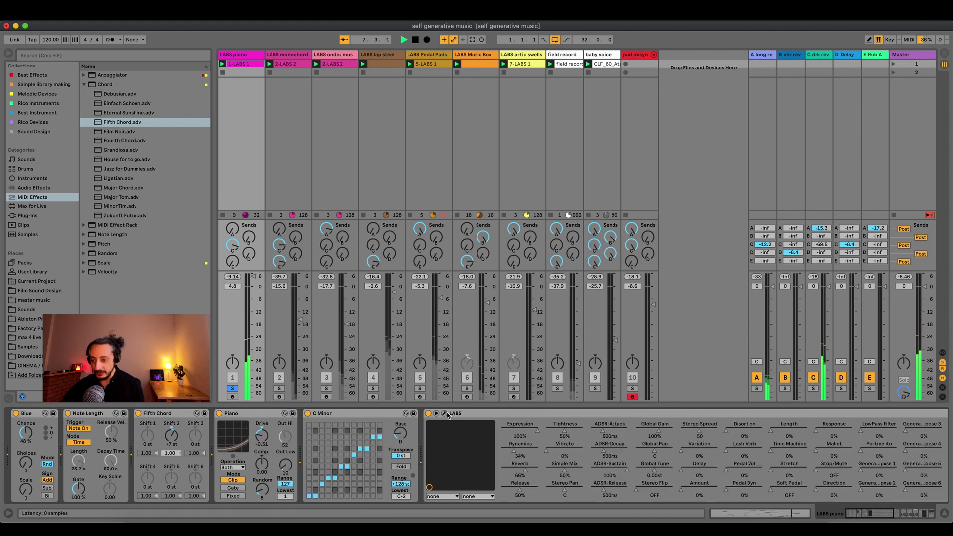
click(447, 415)
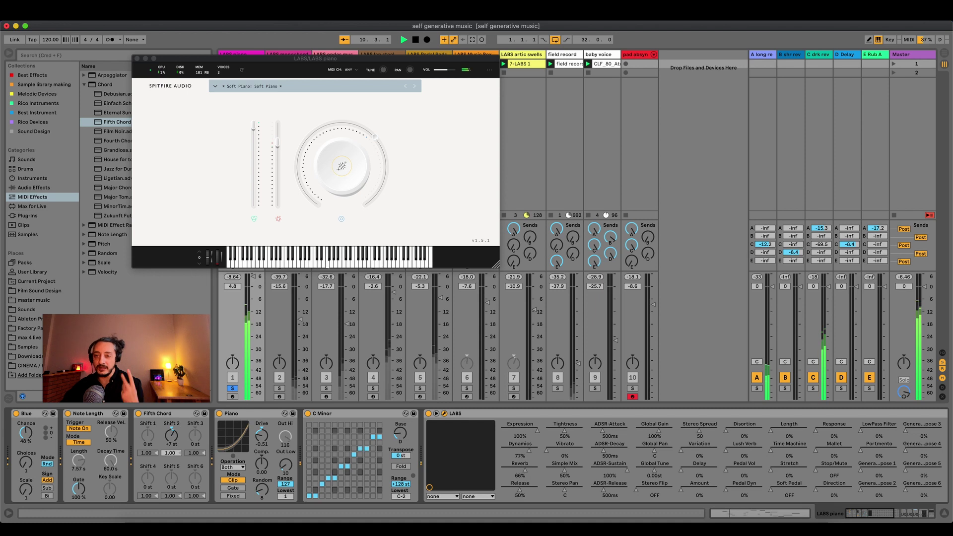
click(138, 59)
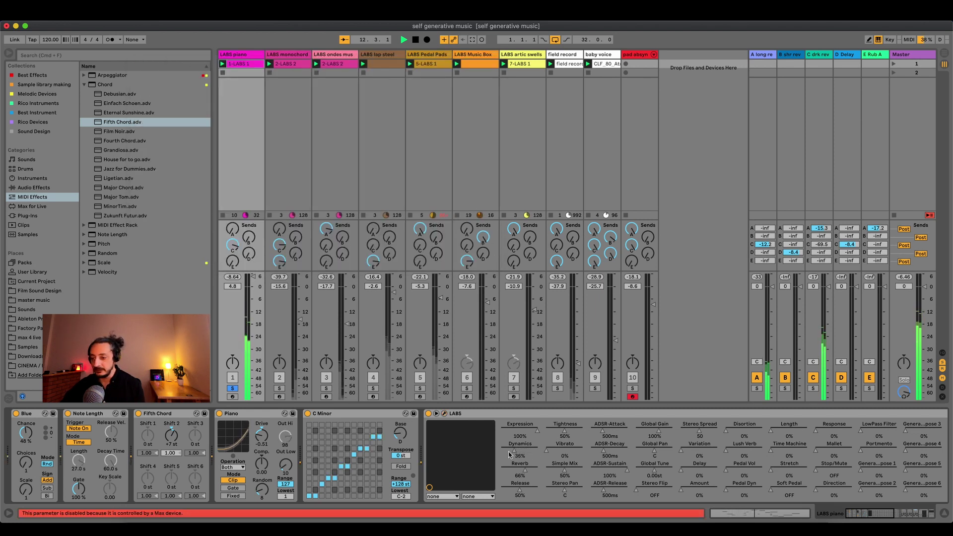
click(436, 413)
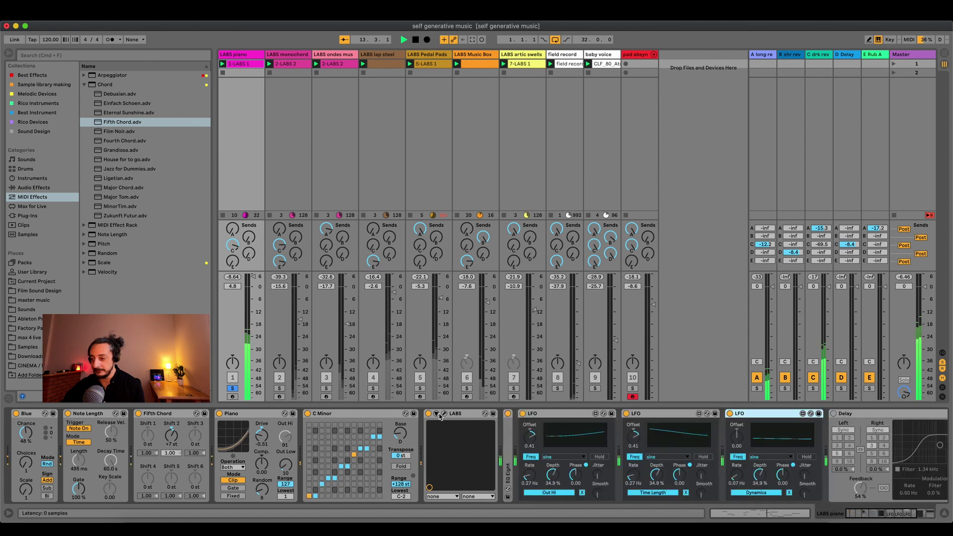
- Activate the Delay and Auto Pan effects at the end of the LABS piano track's device chain
scroll(579, 432, right, 5)
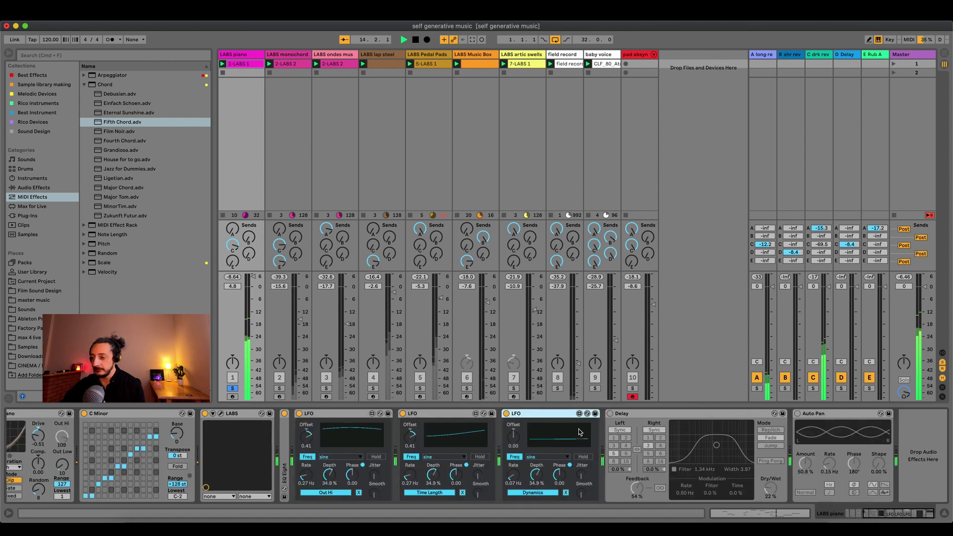
click(610, 414)
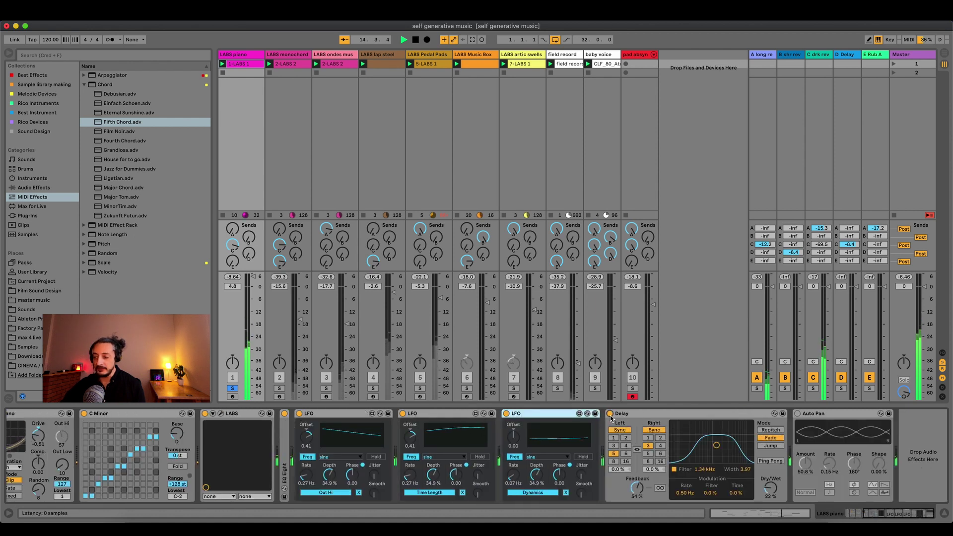
click(797, 413)
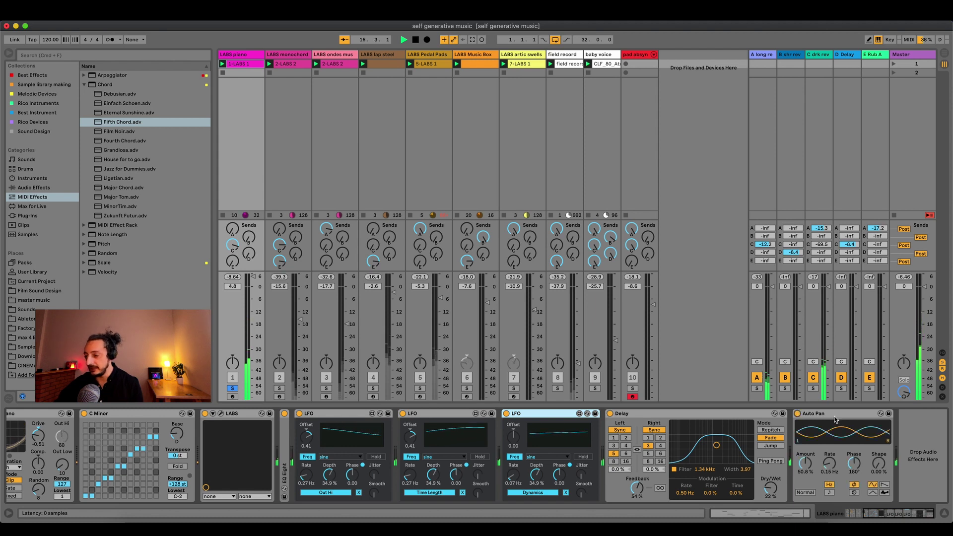
click(821, 415)
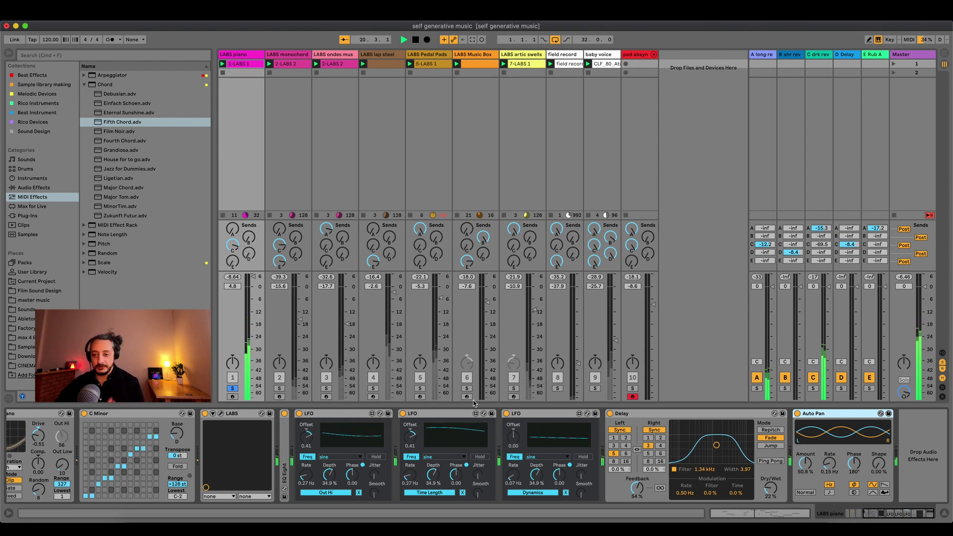
- Inspect the Reverb on the C drk rev return track and go back to the LABS piano track's devices
click(229, 194)
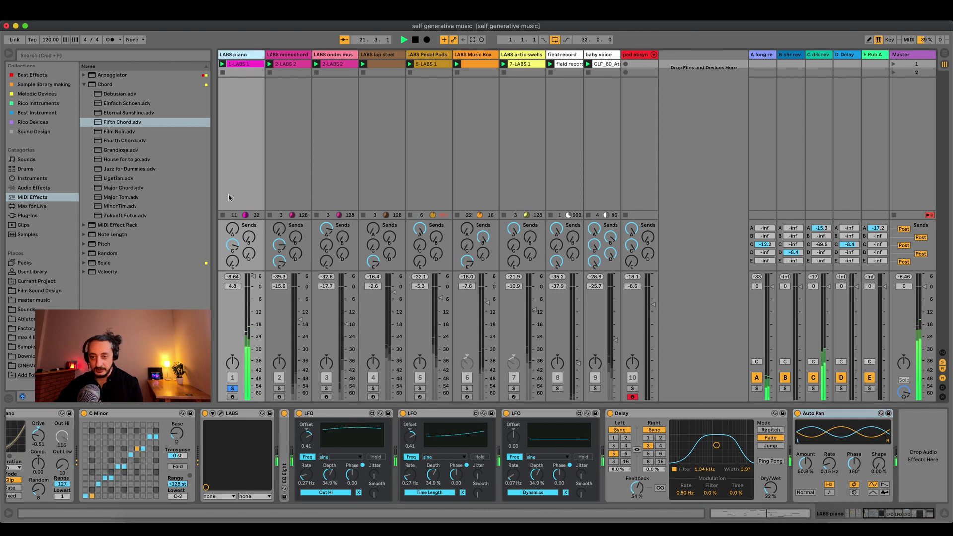
click(240, 249)
click(816, 55)
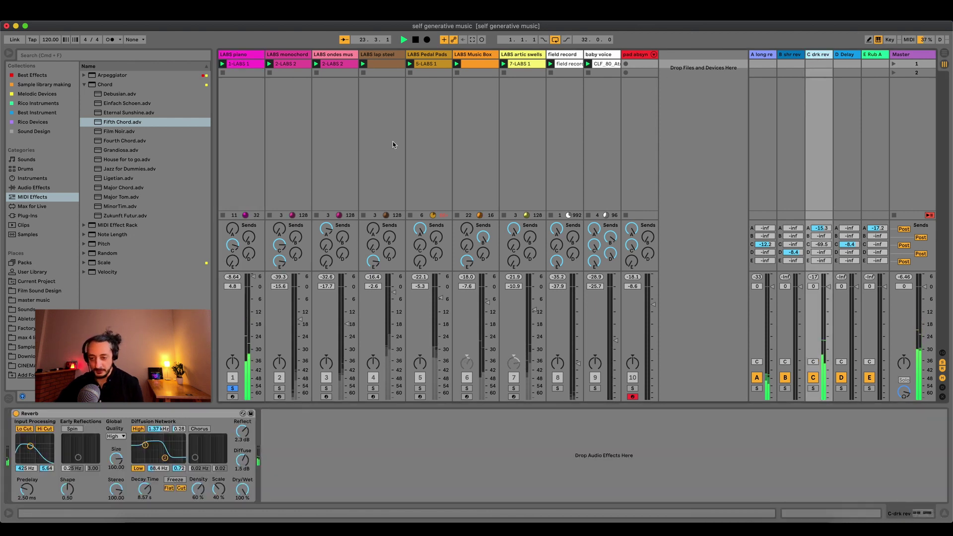
click(245, 56)
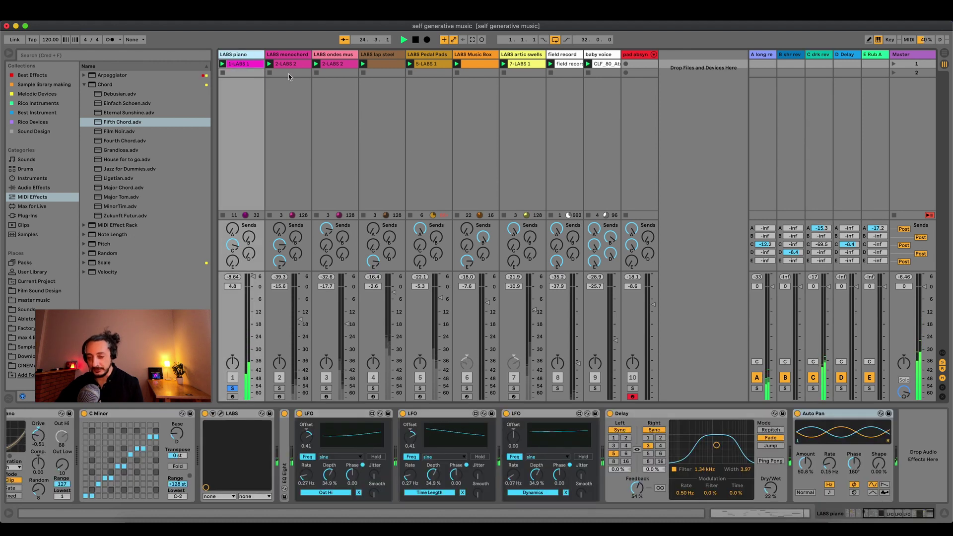
- Compare the device chains of the LABS monochord and LABS ondes tracks
click(288, 54)
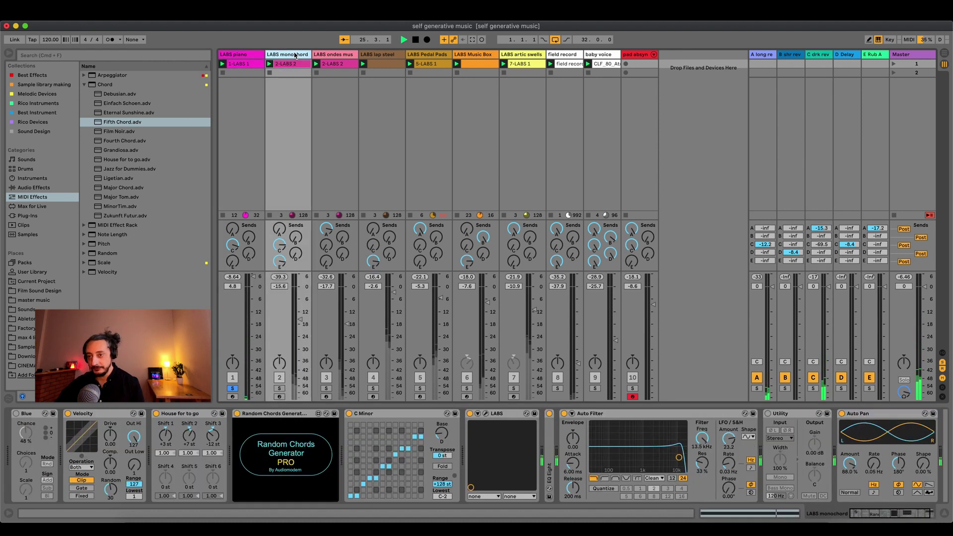
click(336, 56)
click(288, 54)
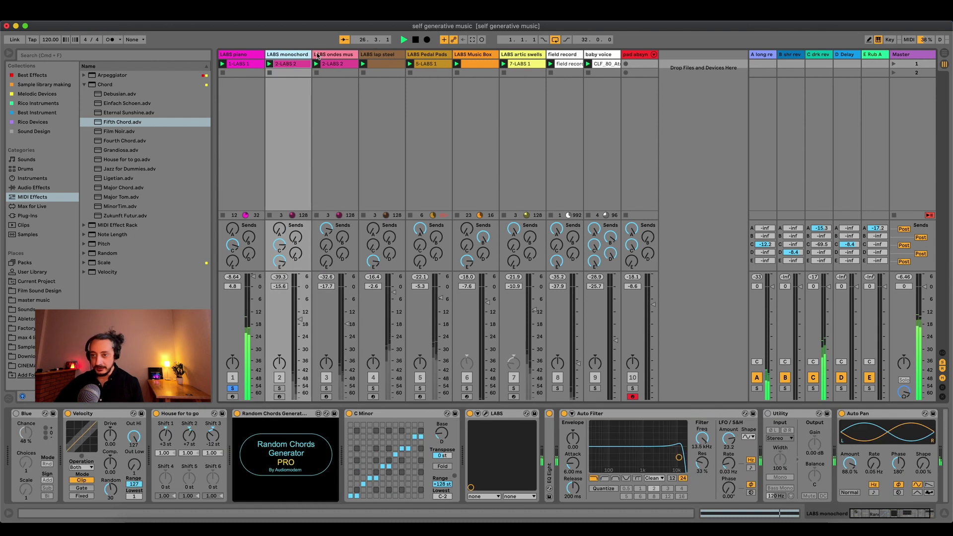
click(336, 55)
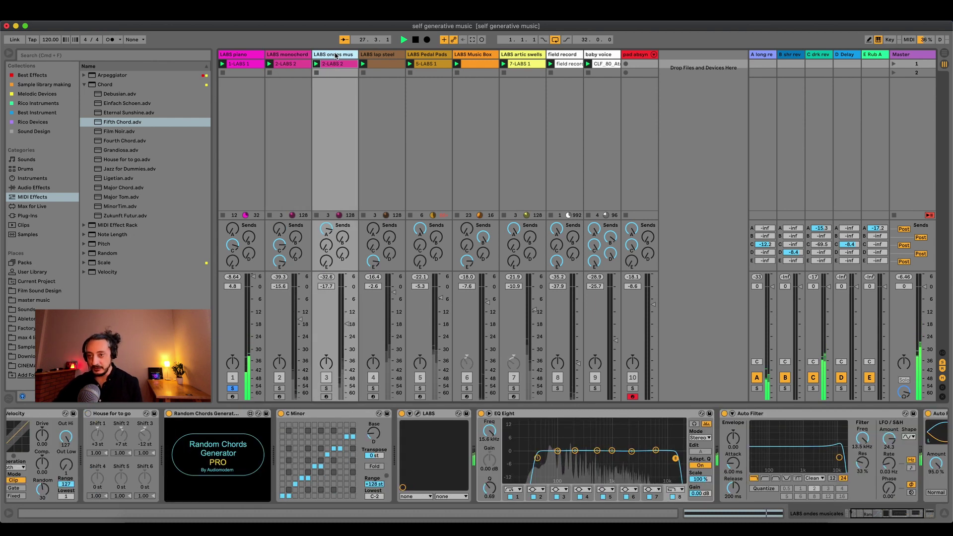
- Solo the LABS monochord track in place of LABS piano and show its device chain
click(300, 316)
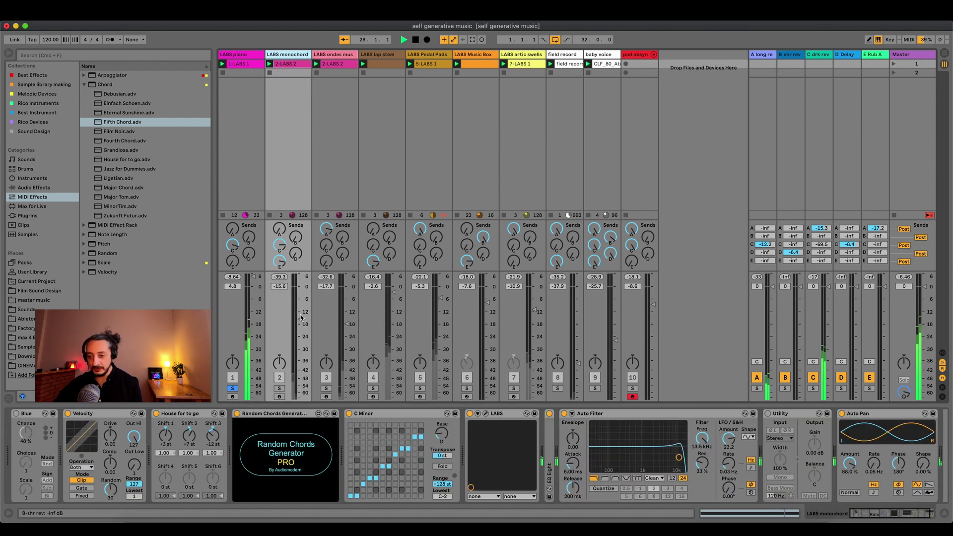
click(280, 389)
click(232, 388)
click(292, 56)
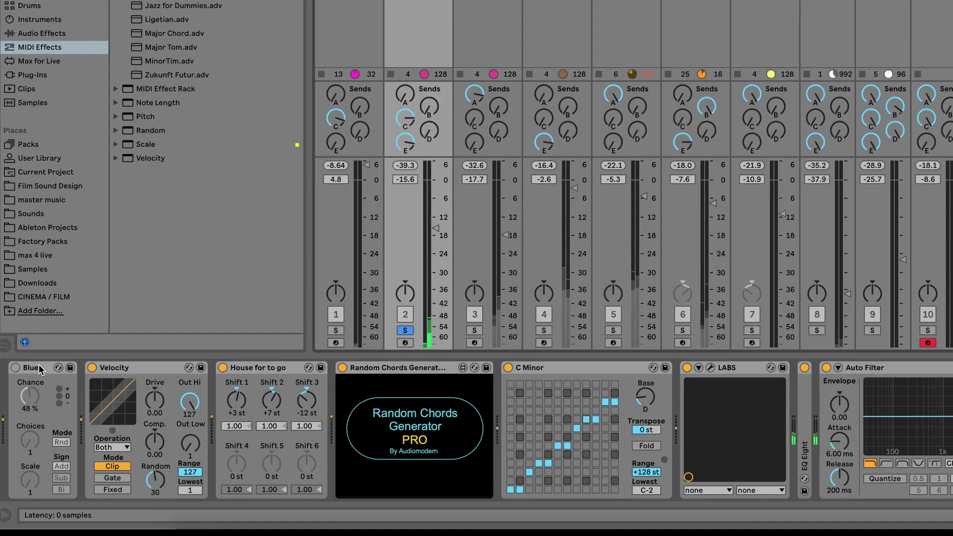
- Delete the inactive Blue device from the LABS monochord track and check its House for to go and C Minor devices
click(36, 368)
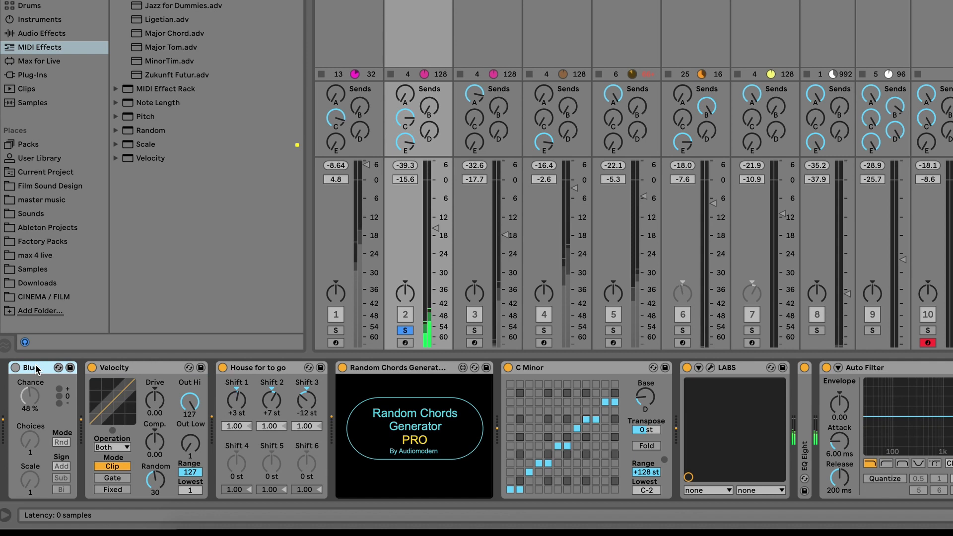
key(Delete)
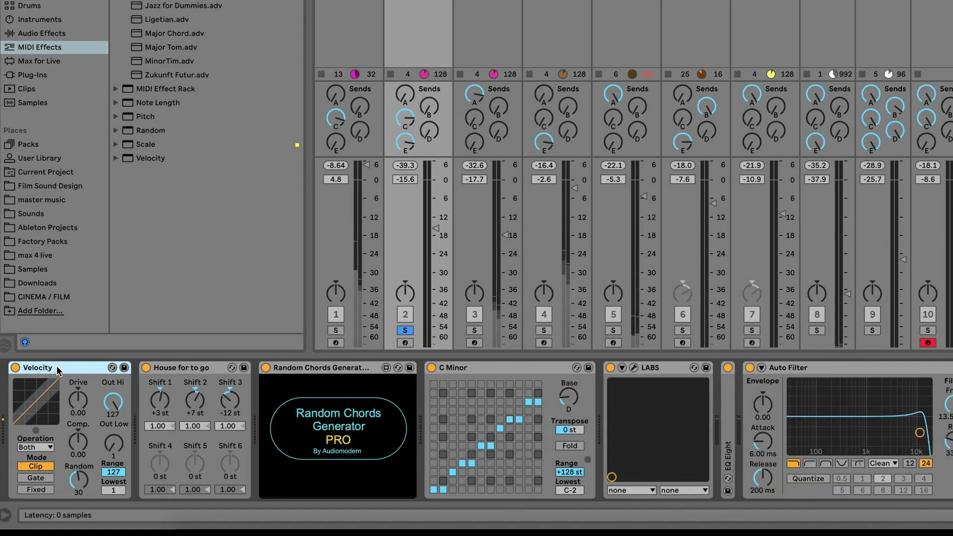
click(184, 365)
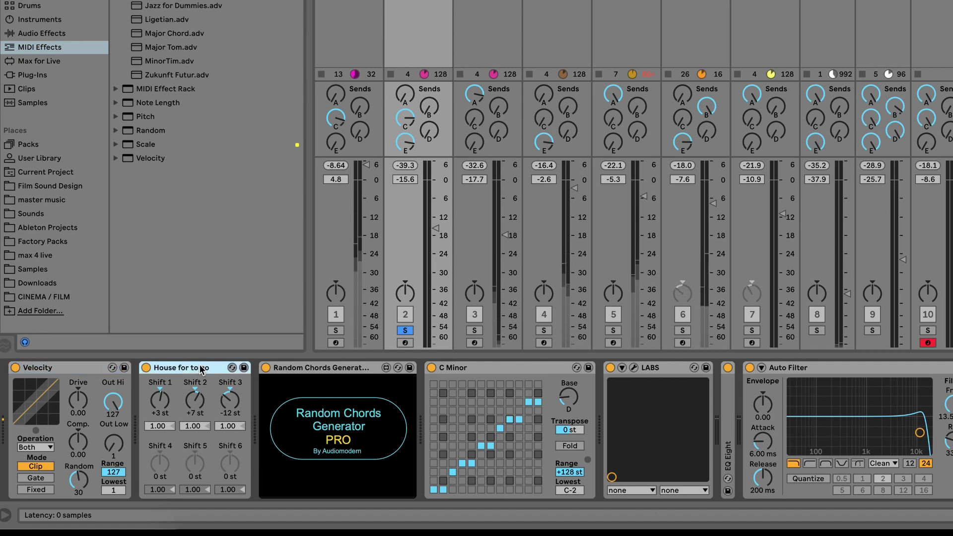
click(478, 367)
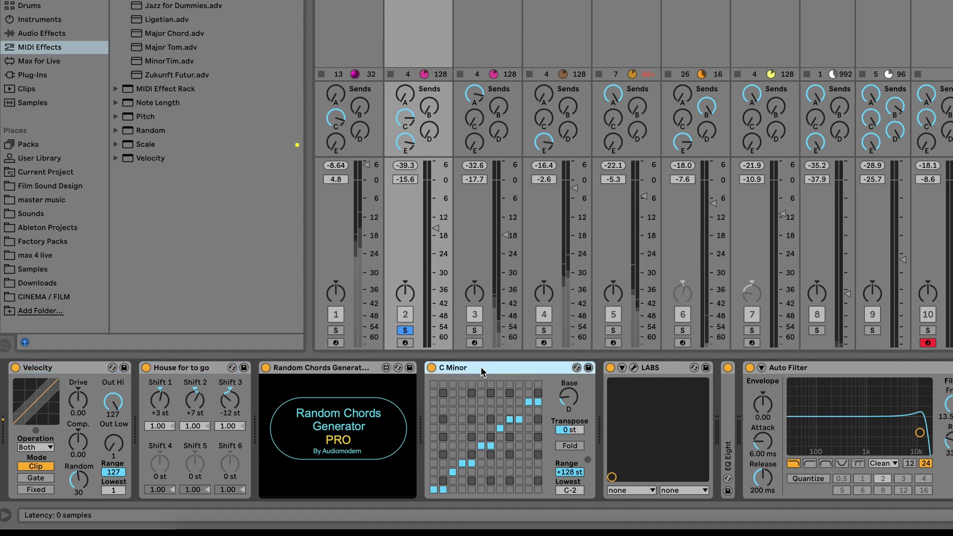
- Raise the LABS monochord volume to 0.4 dB and set its Auto Filter to 12.5 kHz with 41% resonance, ending on Auto Pan
drag(436, 224, 436, 178)
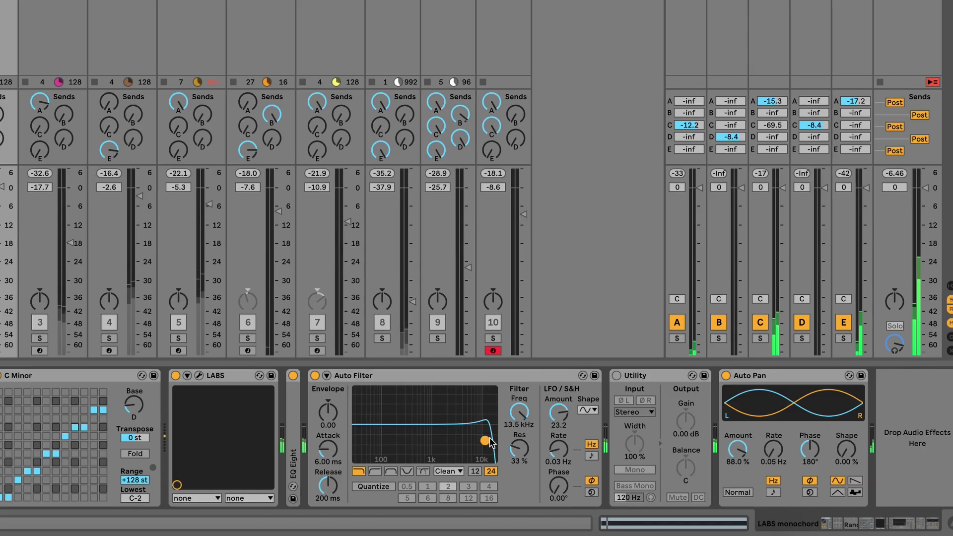
mouse_move(484, 440)
mouse_down()
mouse_move(399, 443)
mouse_move(462, 441)
mouse_move(414, 432)
mouse_move(483, 435)
mouse_up()
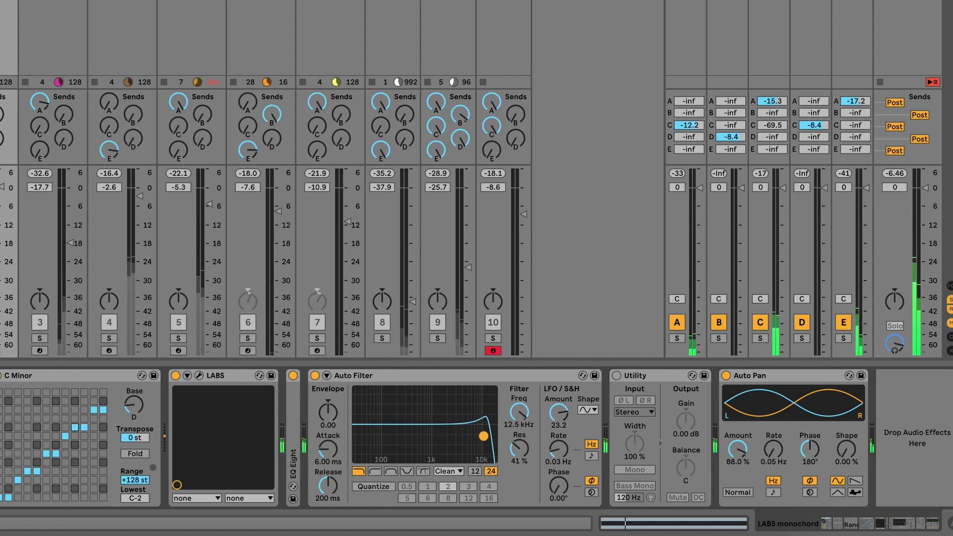
click(765, 373)
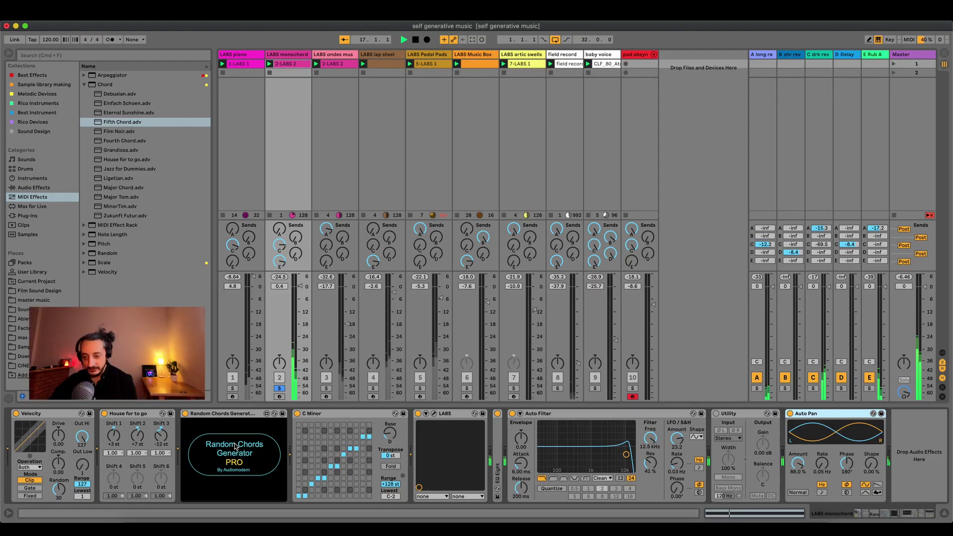
- Open the LABS monochord track's Random Chords Generator PRO window, examine its settings and close it
click(235, 447)
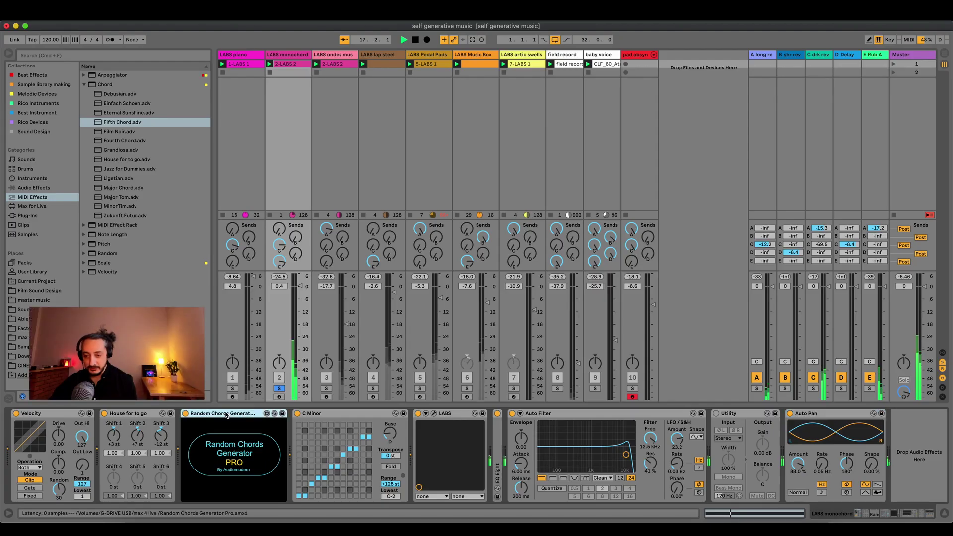
click(233, 459)
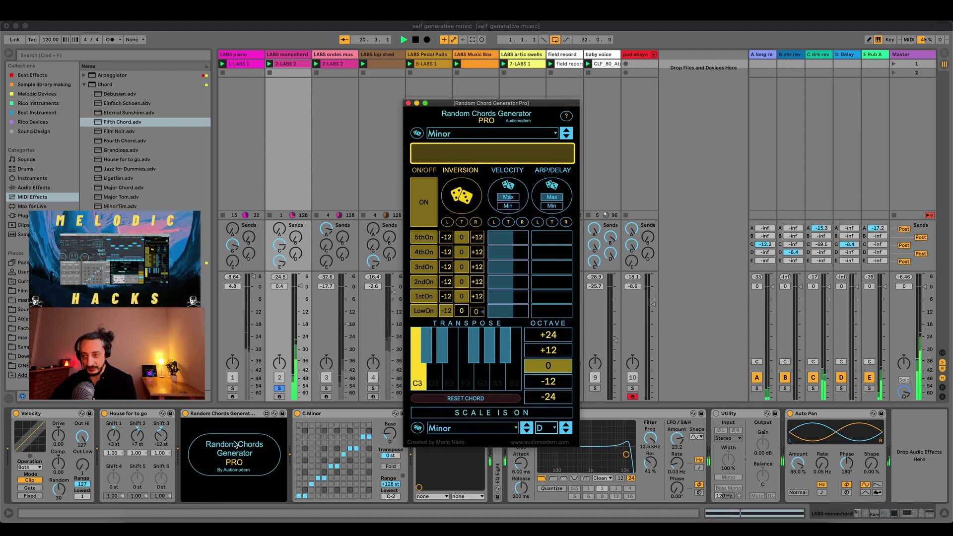
drag(461, 105, 460, 94)
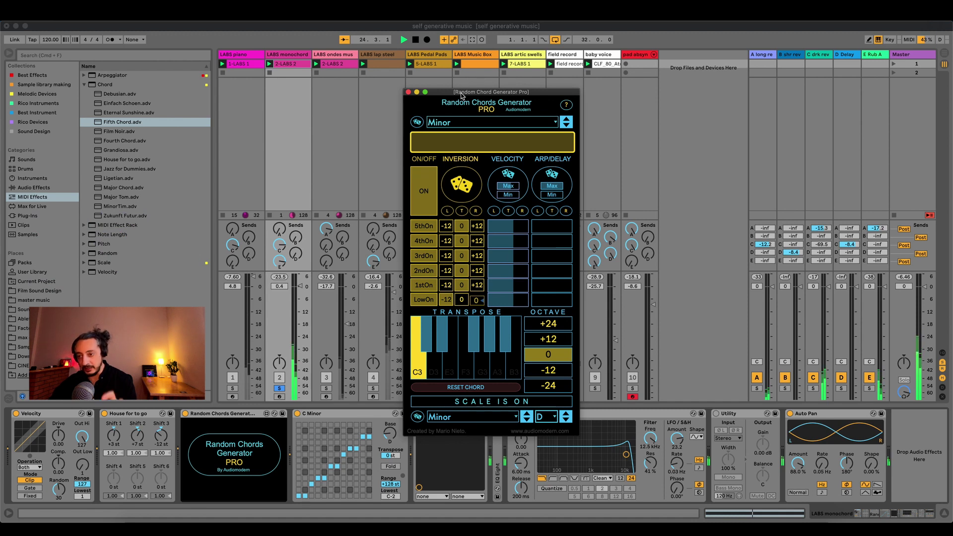
click(409, 93)
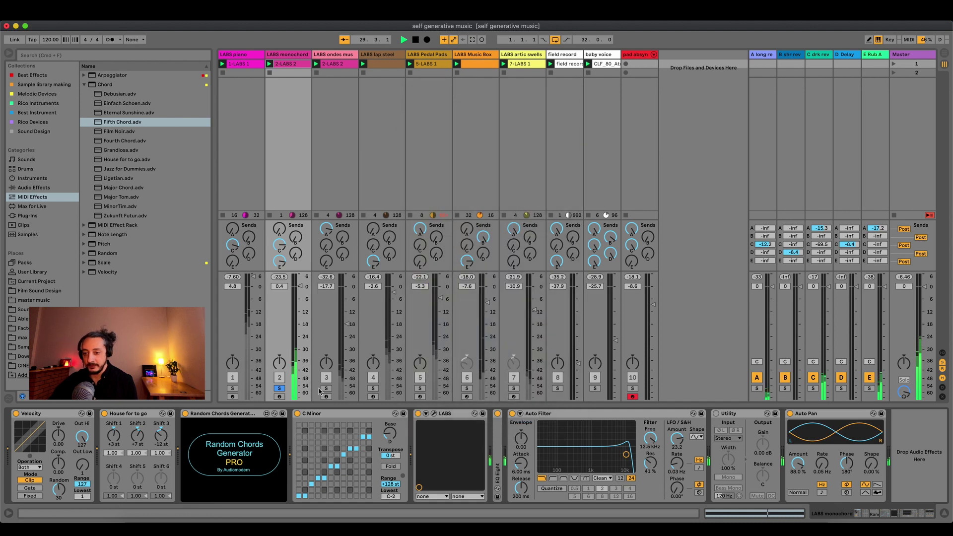
- Audition LABS piano with the monochord and ondes tracks, leave only LABS ondes soloed at -7.0 dB, and show its device chain
click(233, 388)
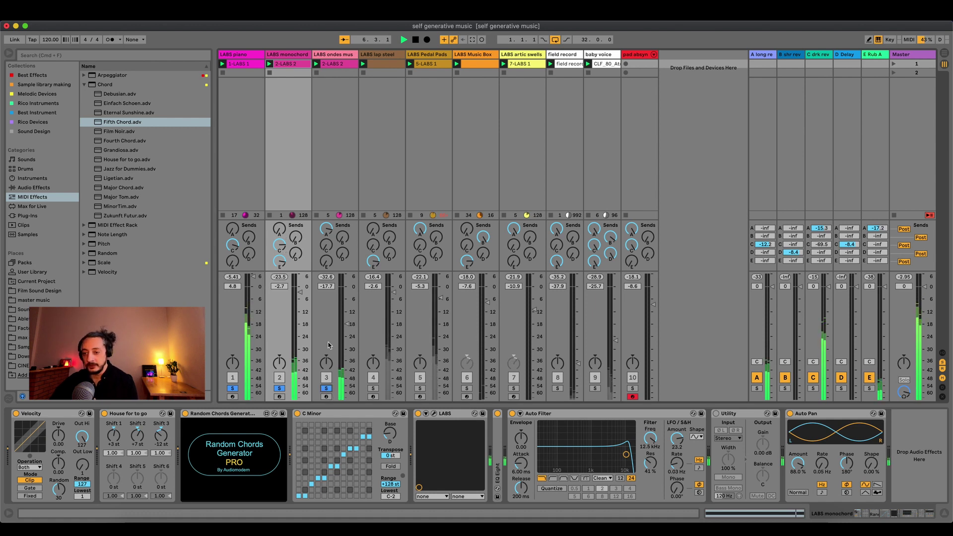
click(279, 389)
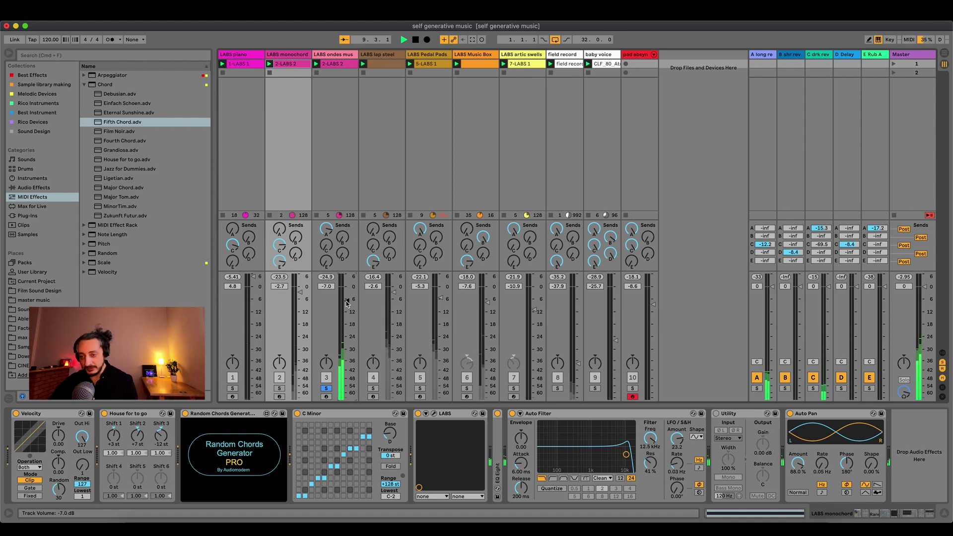
click(333, 55)
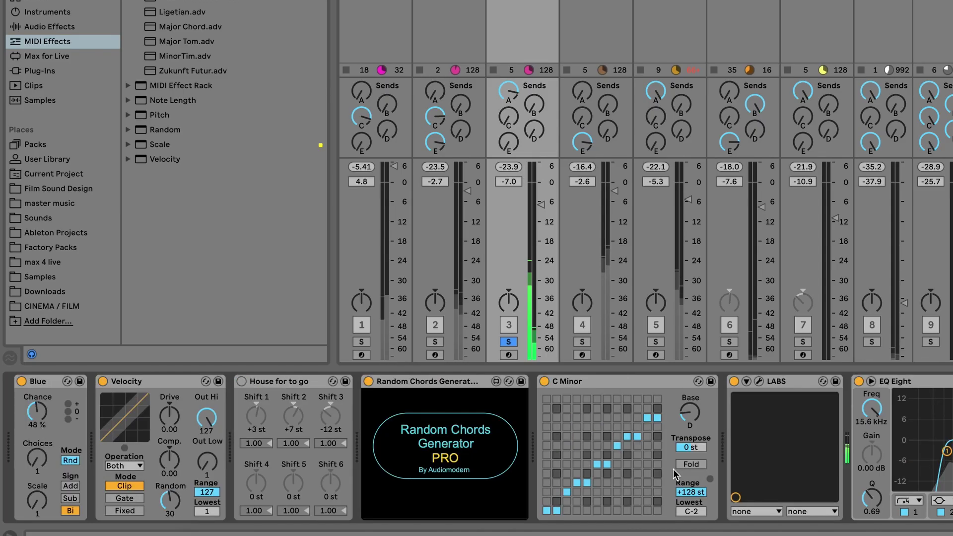
- Locate the Blue device's preset in the browser and check the Velocity device on the LABS ondes track
click(26, 414)
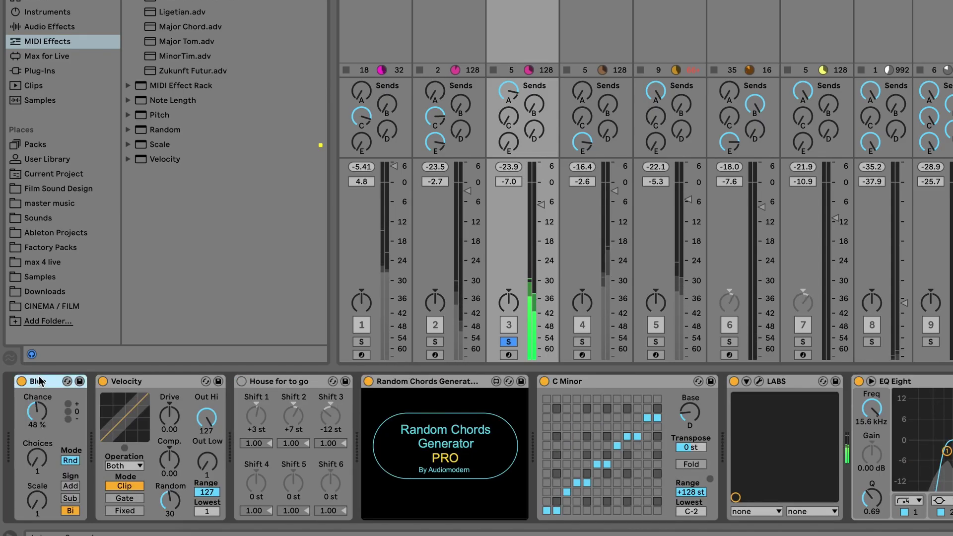
click(65, 381)
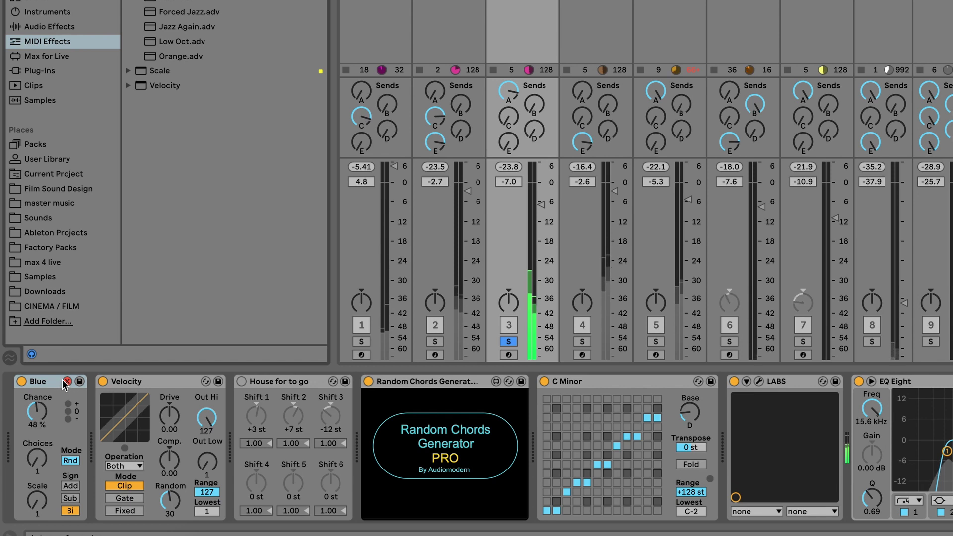
click(151, 380)
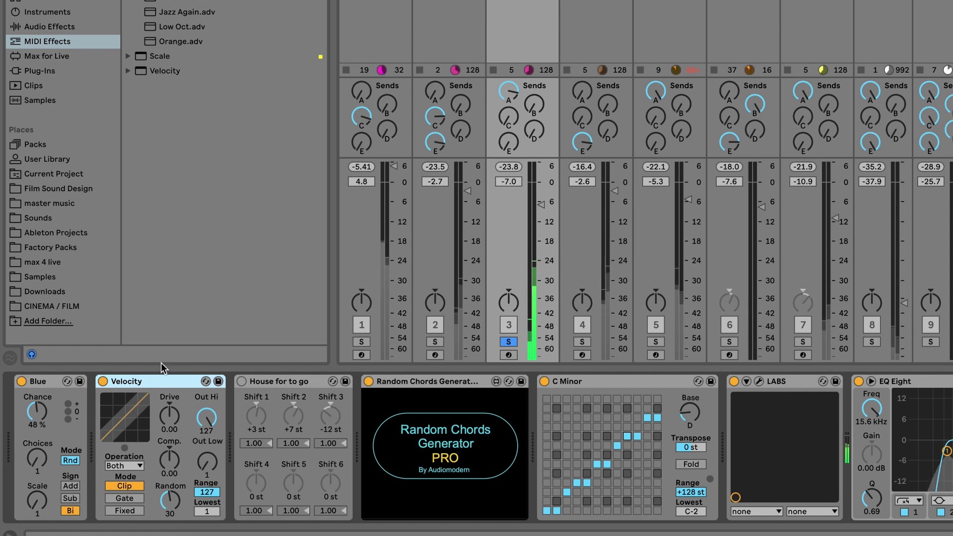
- Examine the scale settings in the LABS ondes track's Random Chords Generator PRO window, close it, and check the Auto Filter
click(446, 439)
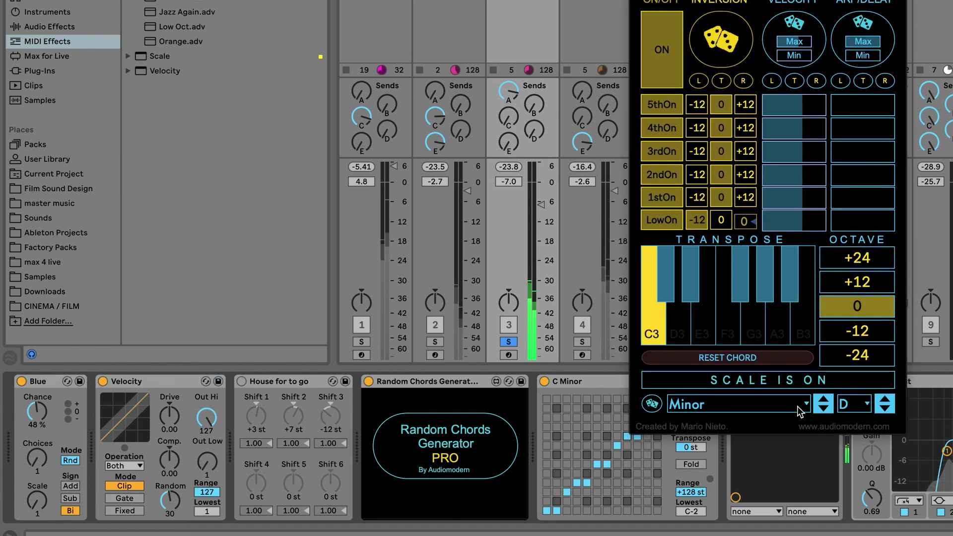
click(464, 437)
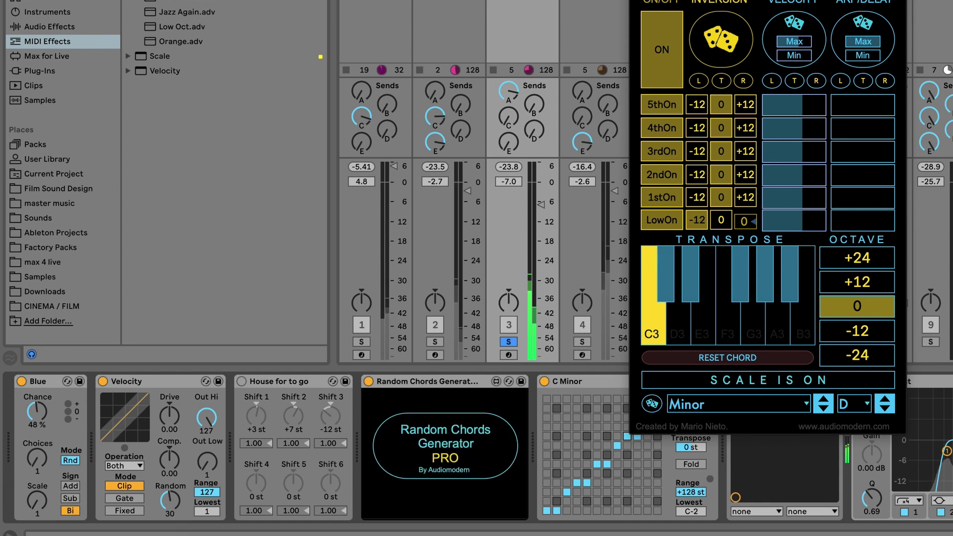
key(super+alt+p)
click(604, 387)
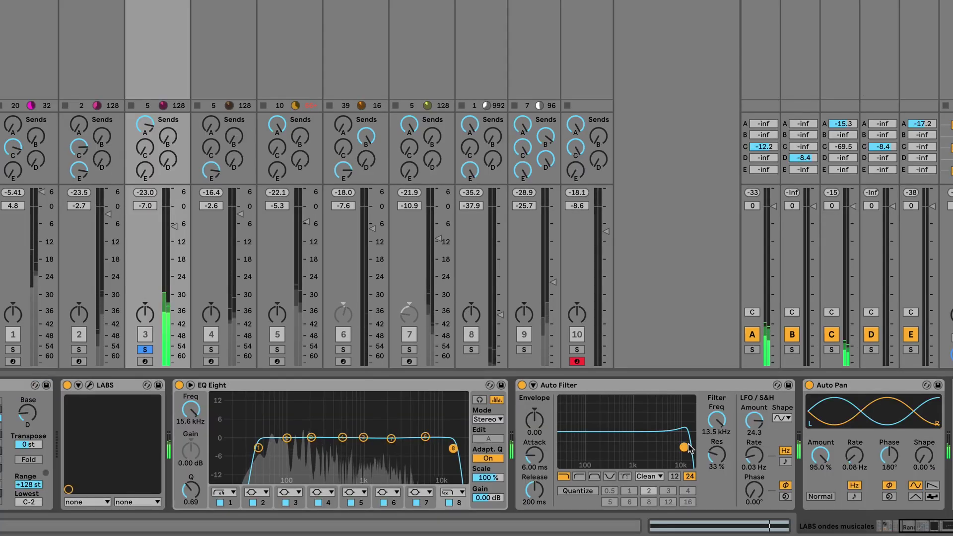
- Solo the LABS monochord and LABS piano tracks alongside LABS ondes, keeping the ondes device chain in view
click(78, 349)
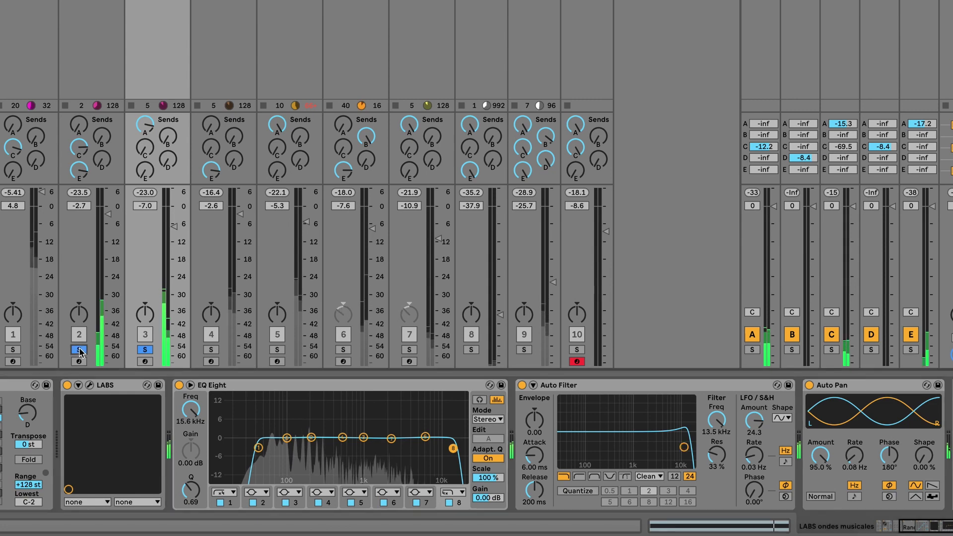
click(12, 349)
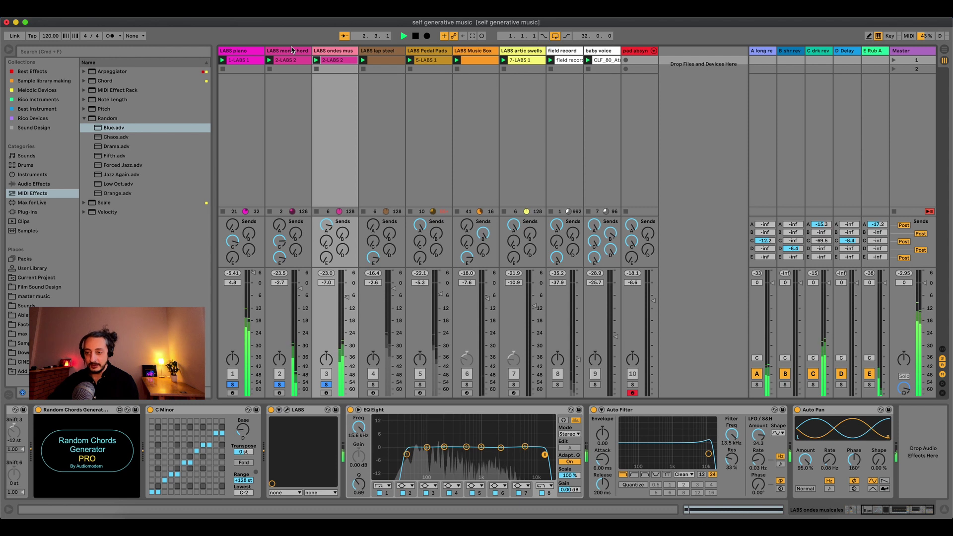
click(329, 51)
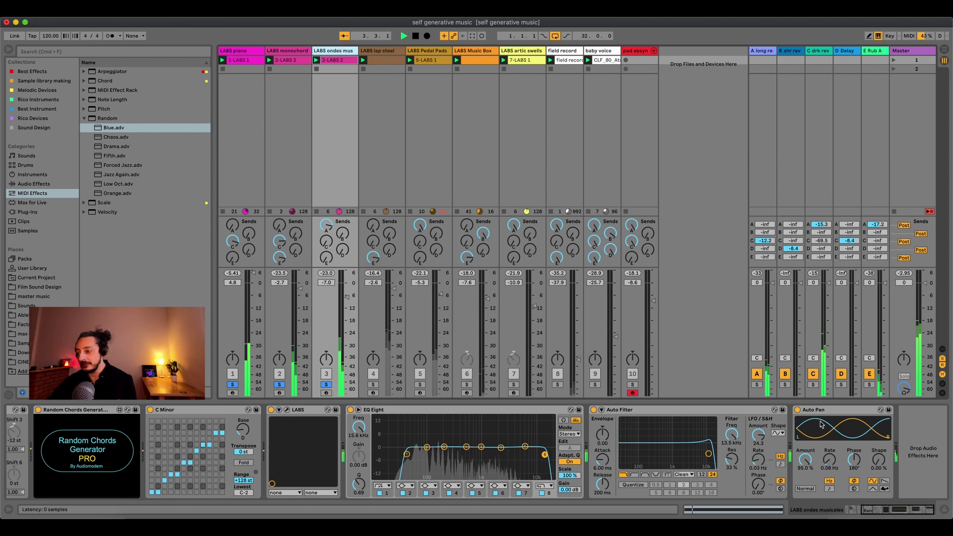
- Audition LABS lap steel together with the soloed piano, monochord and ondes tracks, and leave it soloed alone with its device chain shown
drag(897, 507, 831, 510)
click(28, 412)
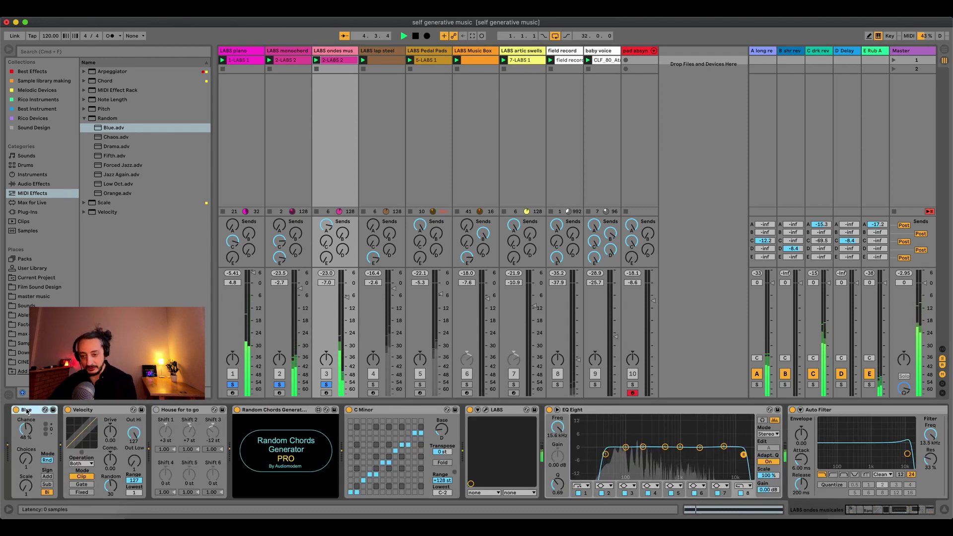
click(374, 385)
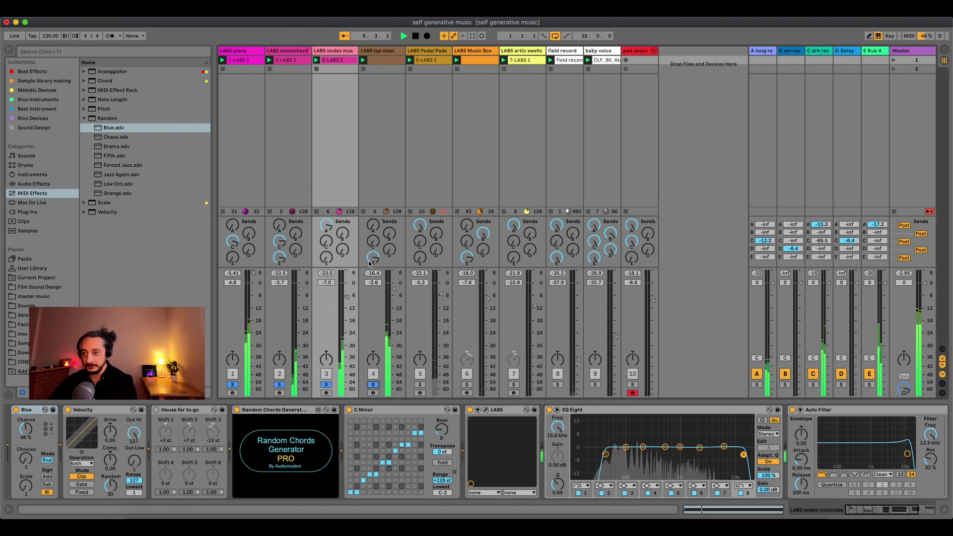
click(382, 51)
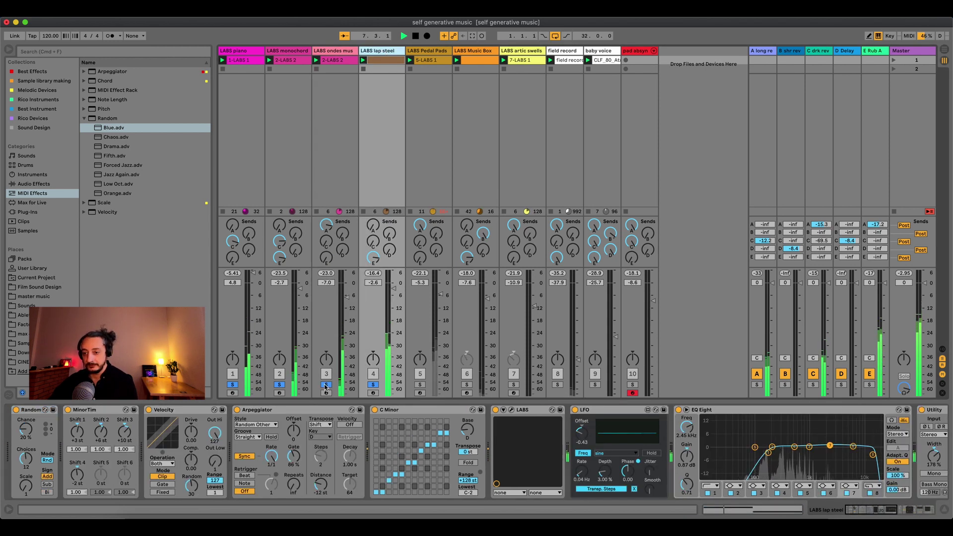
click(372, 385)
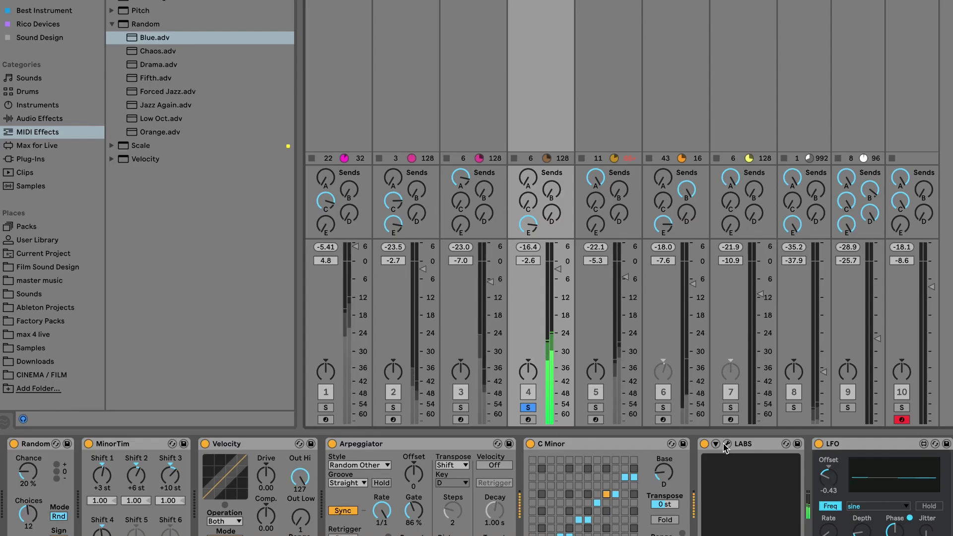
- Look at the Lap Steel presets in the lap steel track's LABS plug-in and close the plug-in window
click(726, 444)
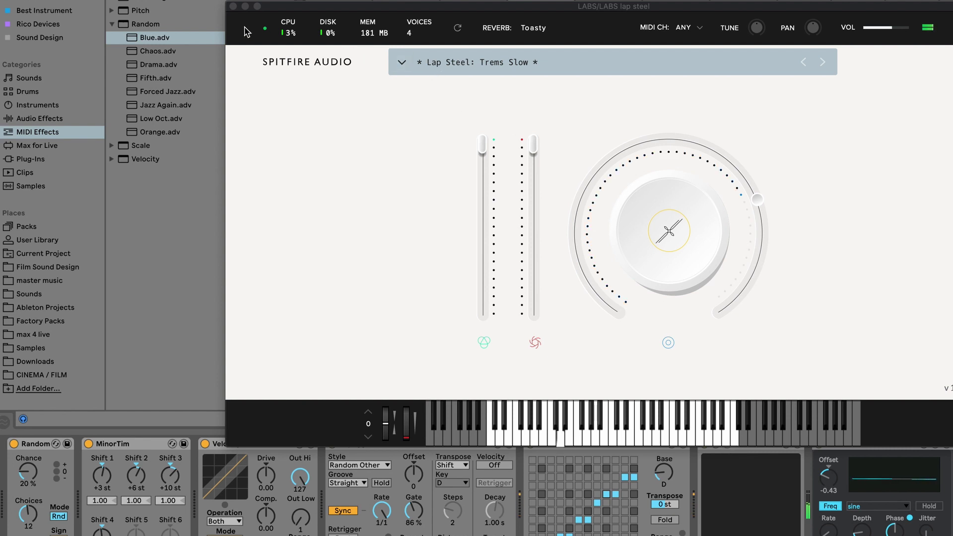
click(402, 62)
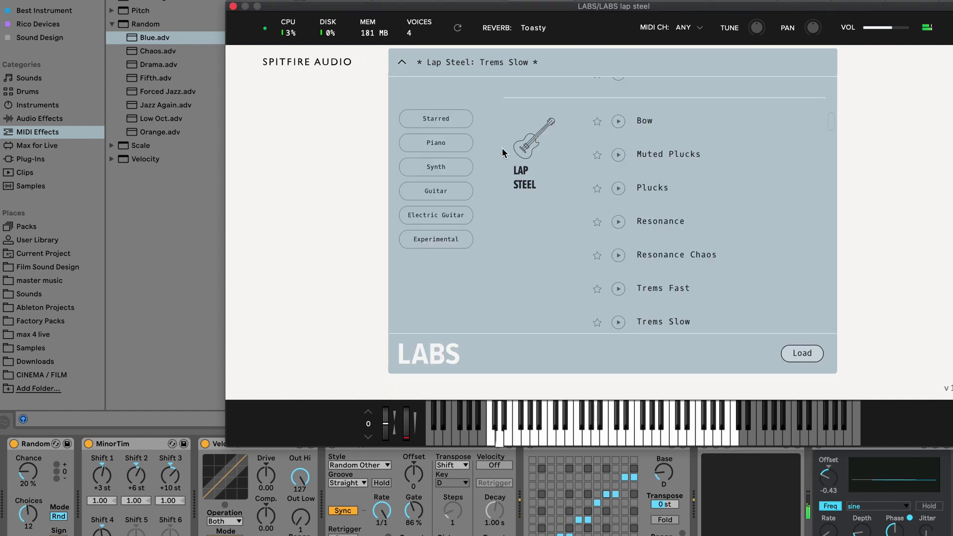
click(233, 7)
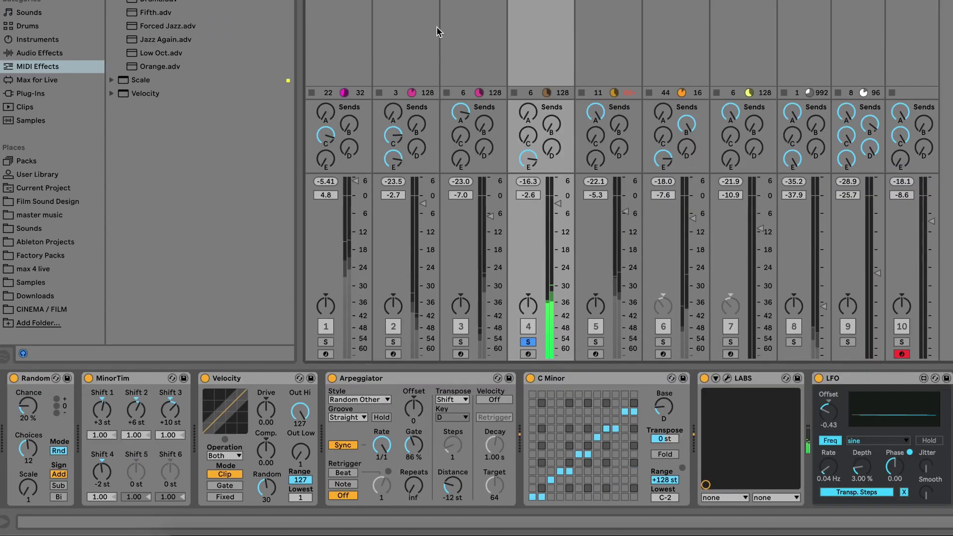
- Examine the Random, MinorTim, Velocity, Arpeggiator and C Minor scale devices on the LABS lap steel track
click(37, 378)
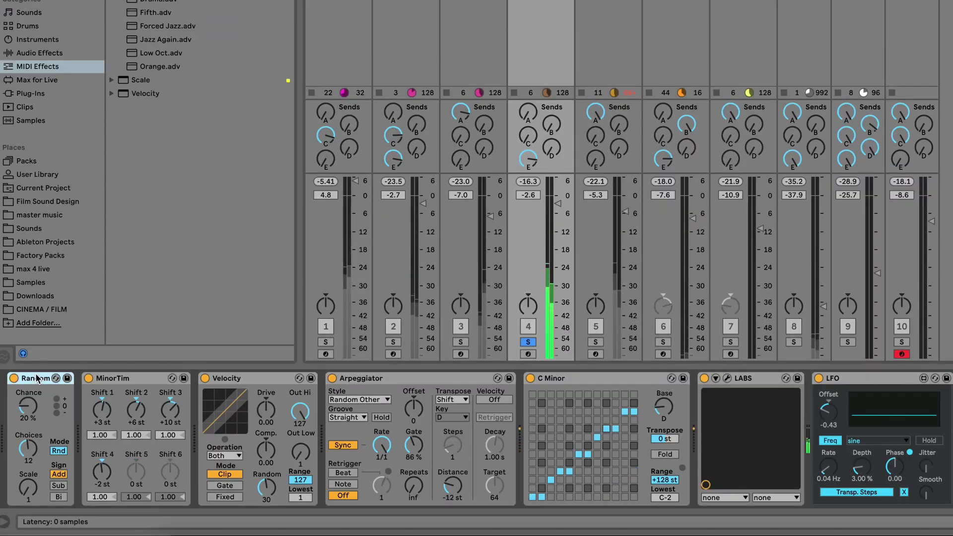
click(125, 380)
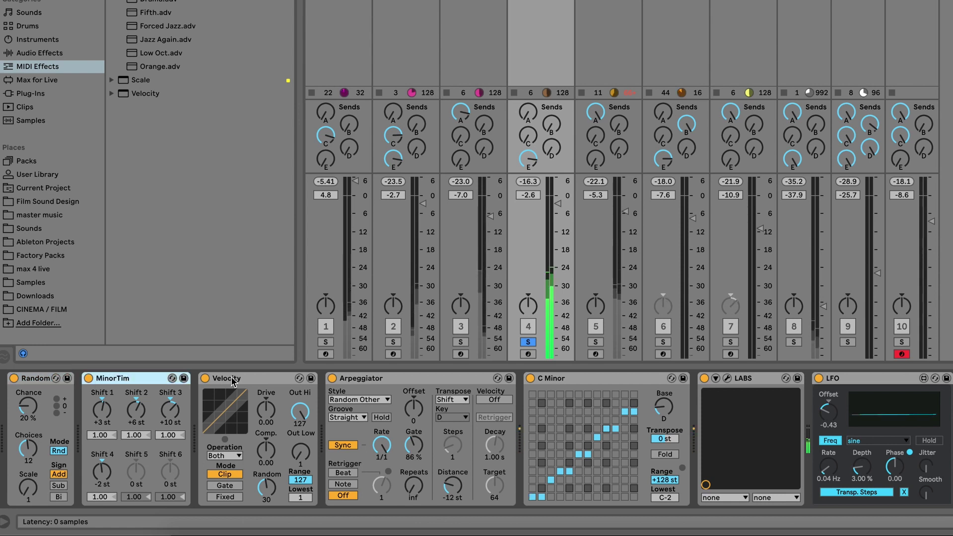
click(257, 382)
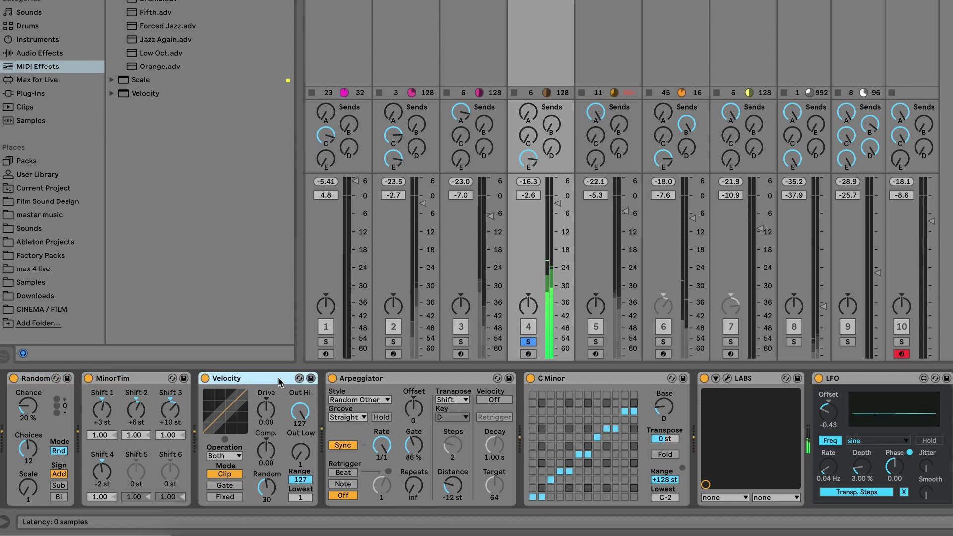
click(382, 381)
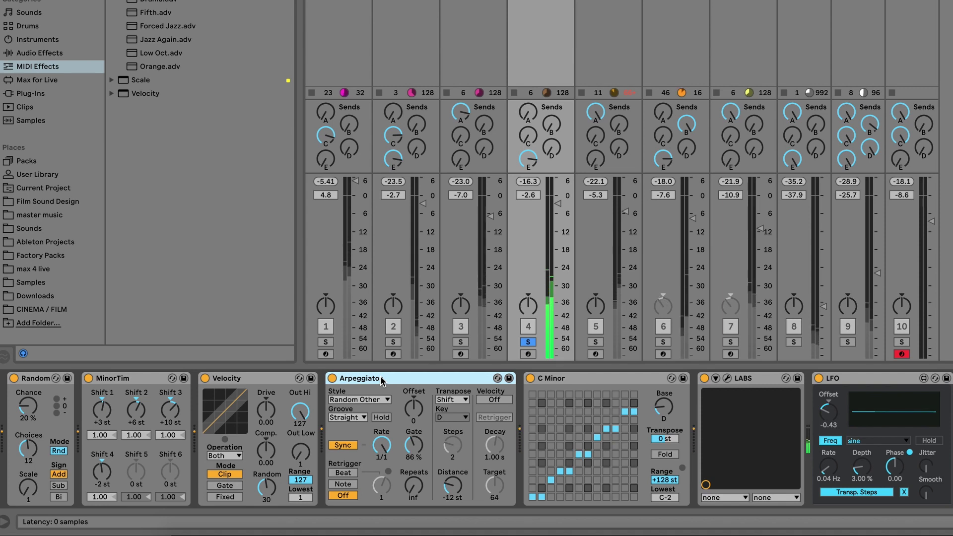
click(385, 449)
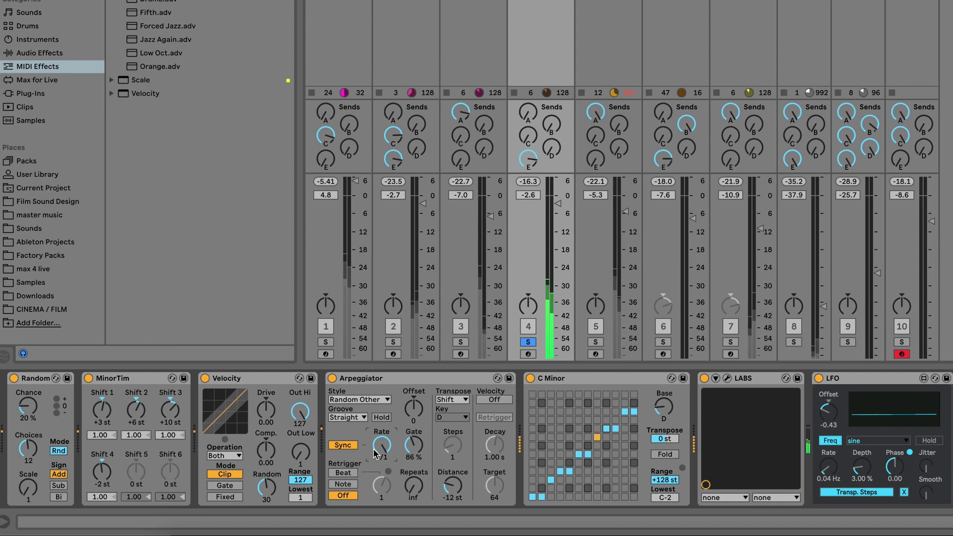
click(639, 380)
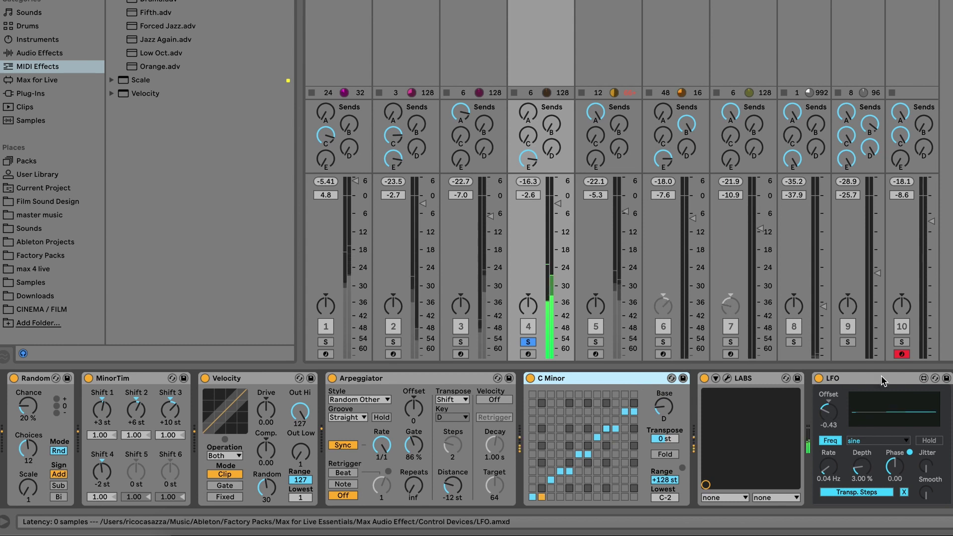
- Set the rate of the LFO that modulates Transp. Steps on the lap steel track to 0.12 Hz
click(852, 380)
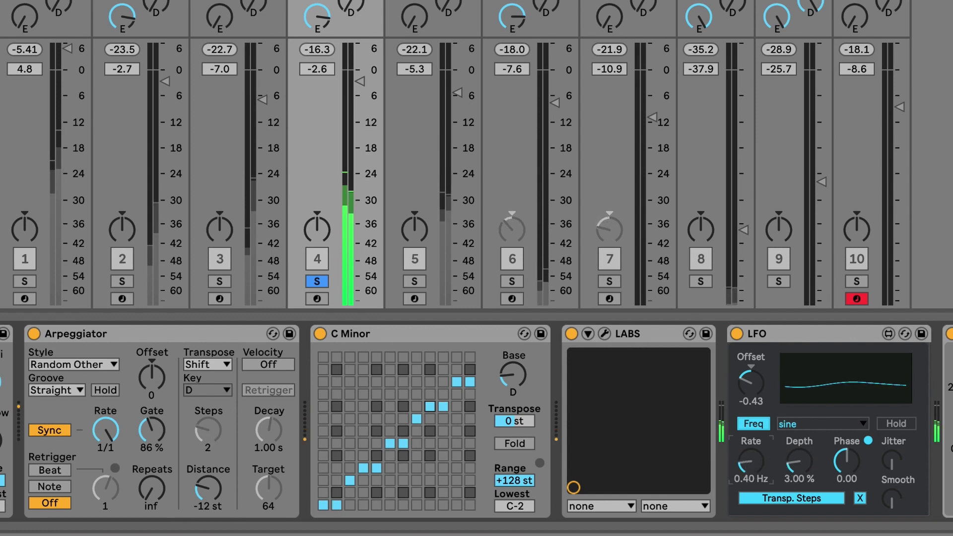
drag(750, 460, 746, 466)
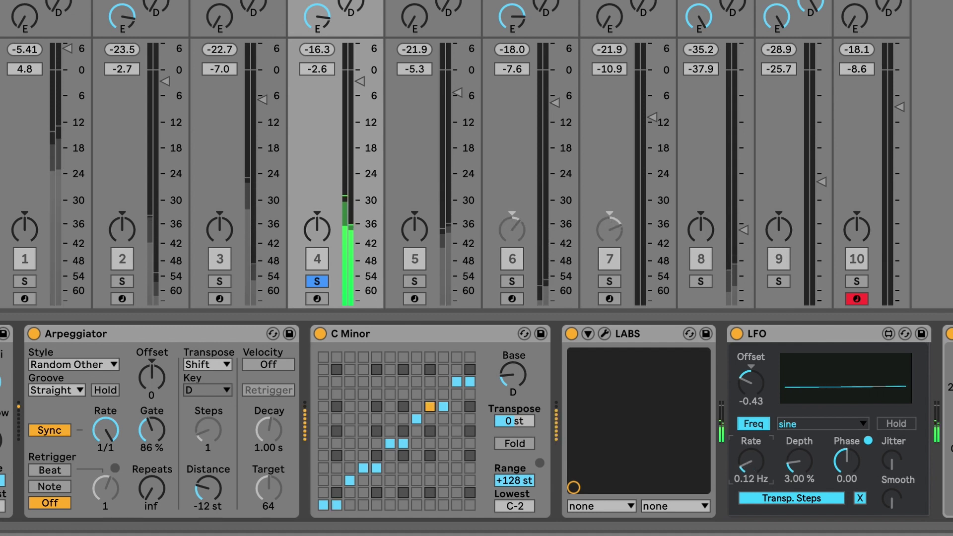
- Examine the lap steel track's Echo, Auto Pan and Auto Filter, and check the Rub A Dub echo chain on return E
scroll(743, 461, right, 5)
scroll(887, 509, right, 5)
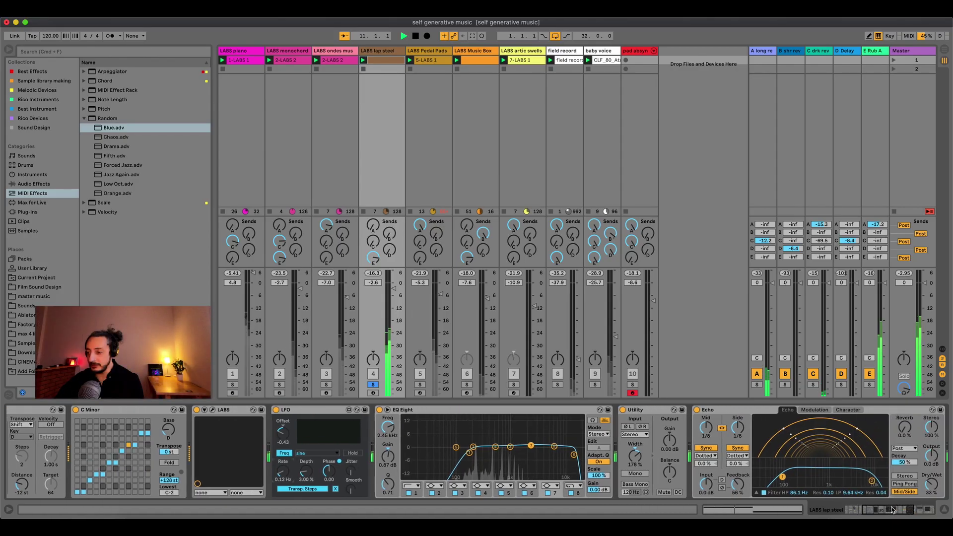
click(682, 411)
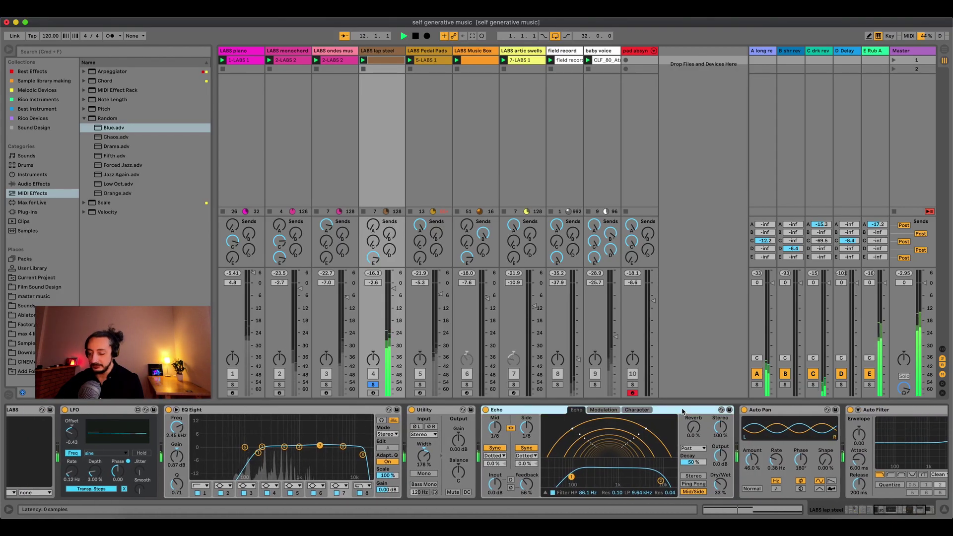
click(794, 409)
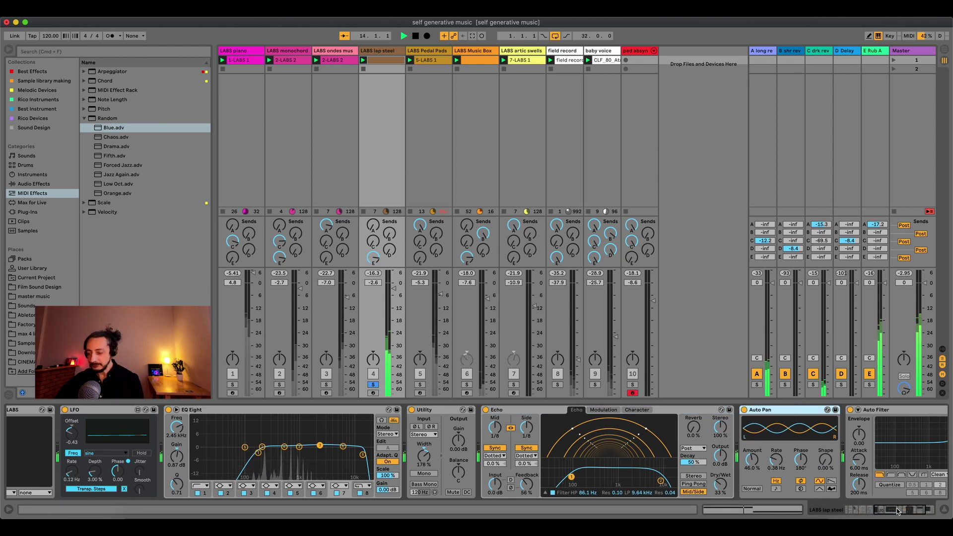
drag(898, 510, 910, 511)
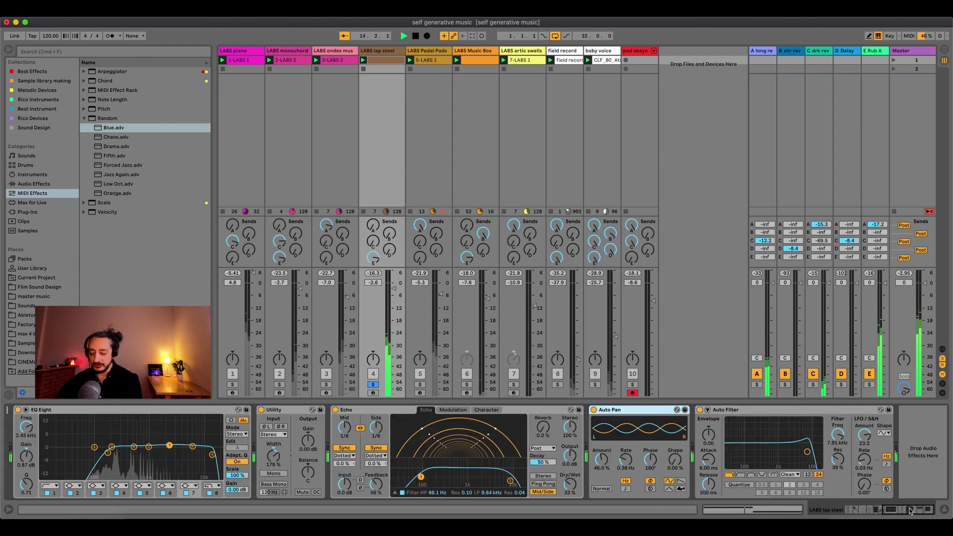
click(868, 438)
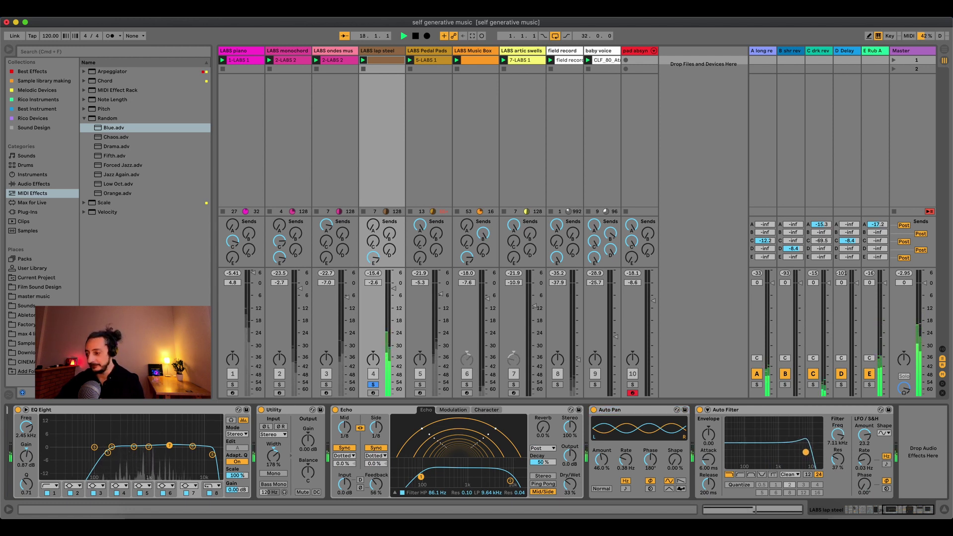
click(859, 510)
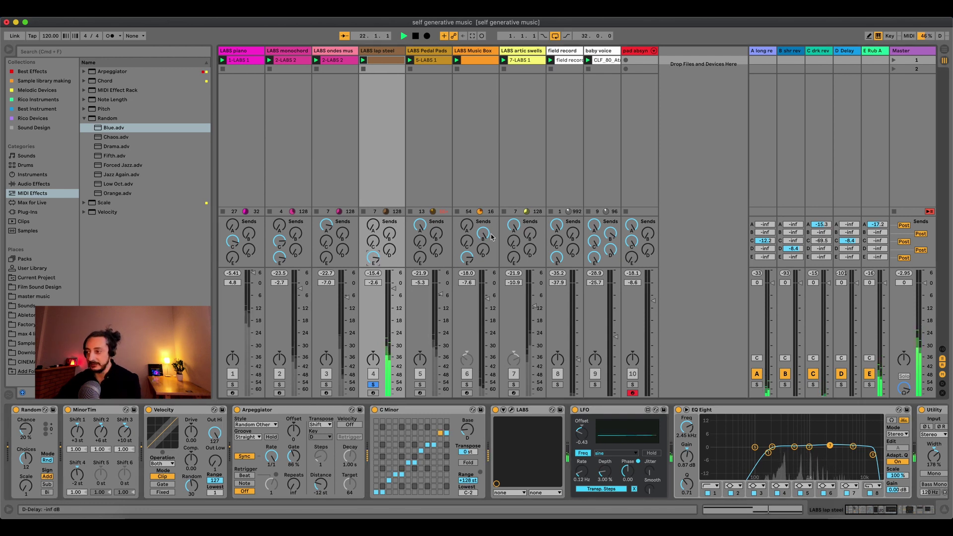
click(876, 51)
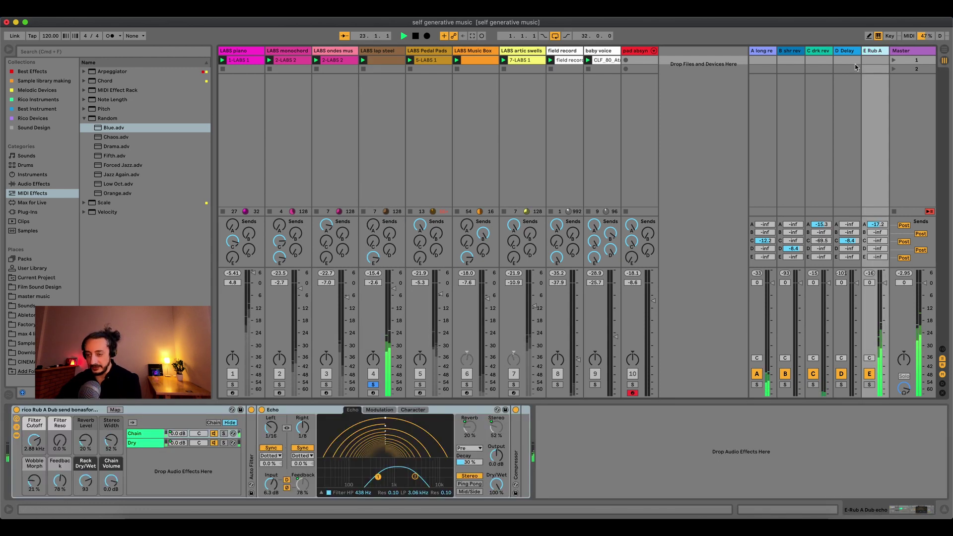
- Solo the LABS piano, monochord and ondes tracks together alongside LABS lap steel
click(260, 47)
click(330, 52)
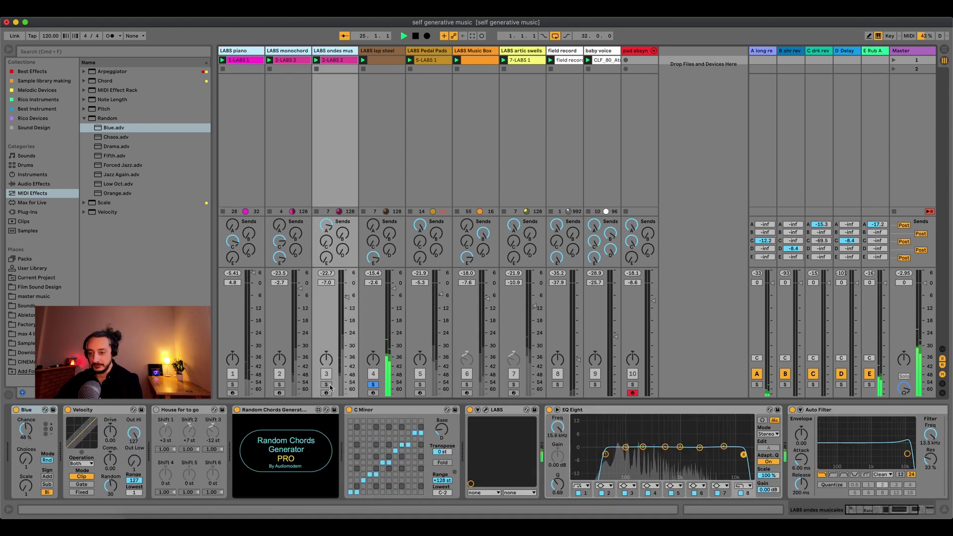
click(327, 385)
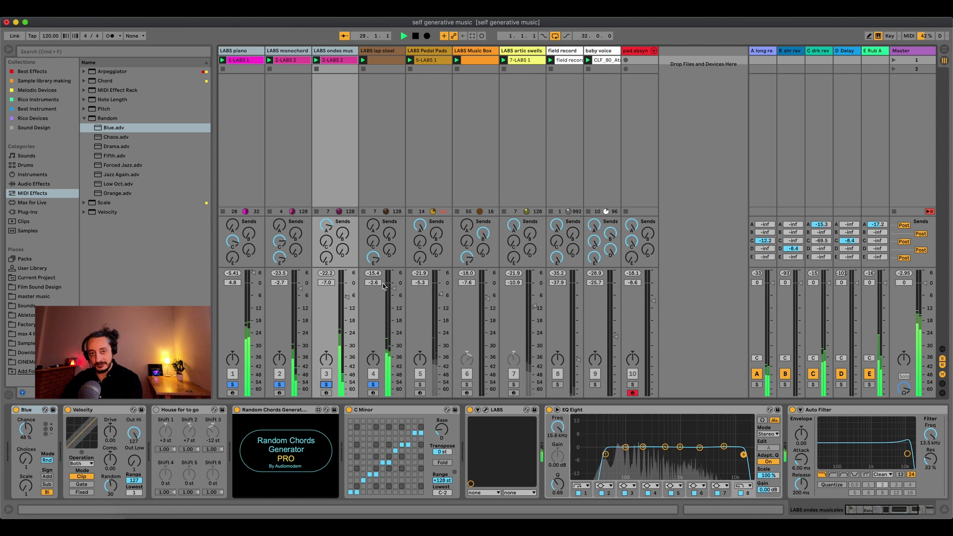
- Solo only the LABS Pedal Pads track and show its device chain
click(421, 385)
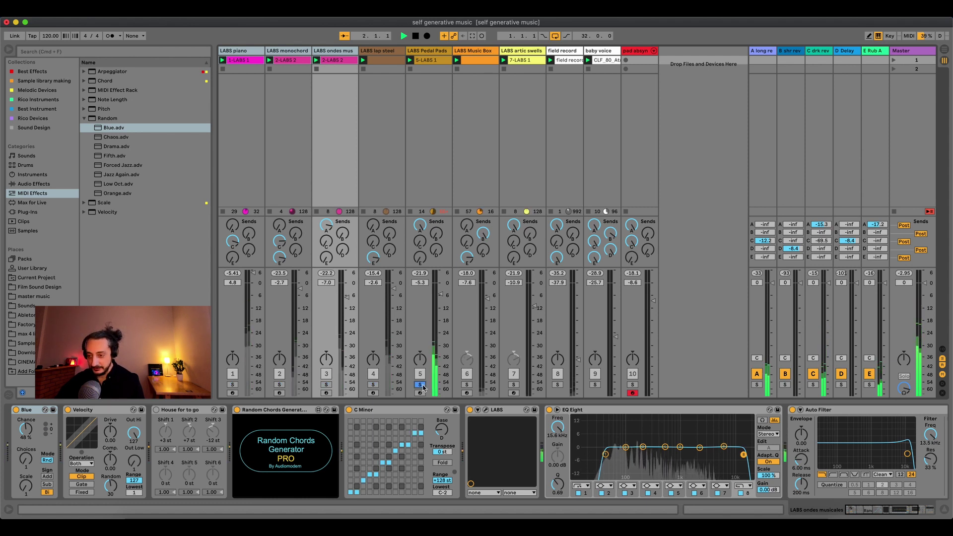
click(438, 52)
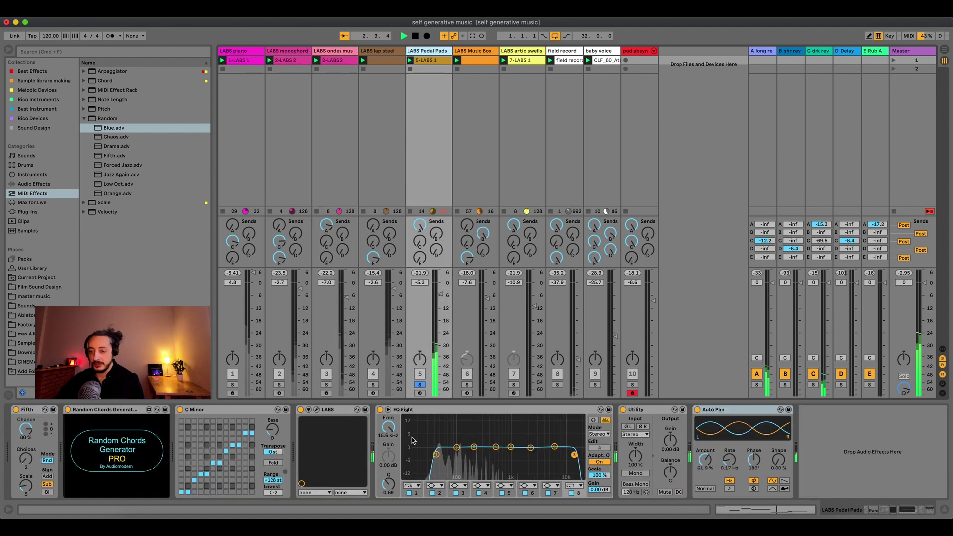
- Look at the PedalPads presets in the Pedal Pads track's LABS plug-in and close the plug-in window
click(317, 411)
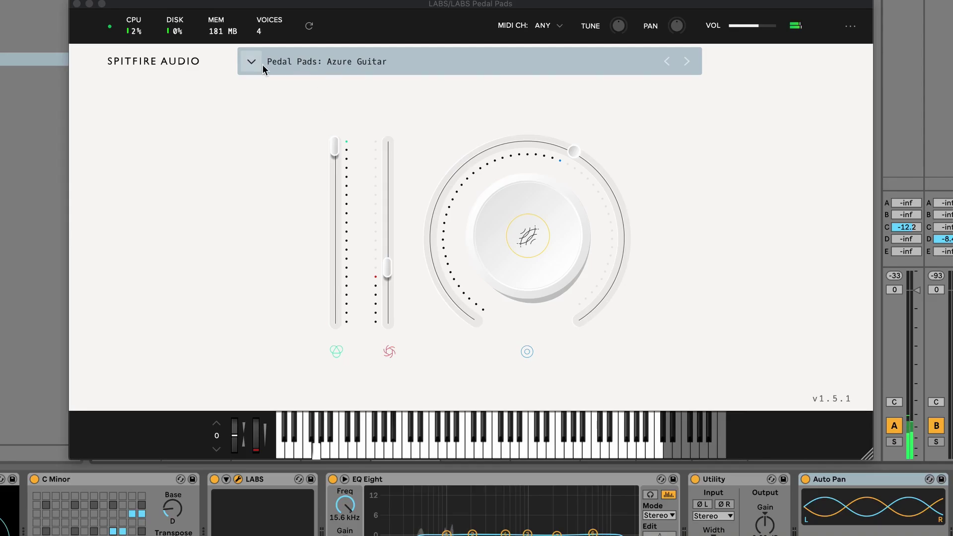
click(251, 63)
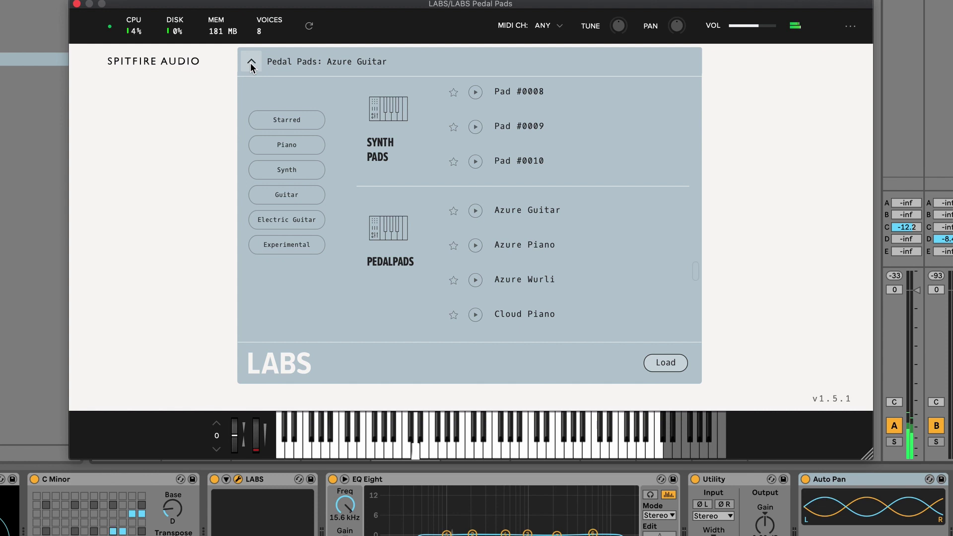
click(251, 62)
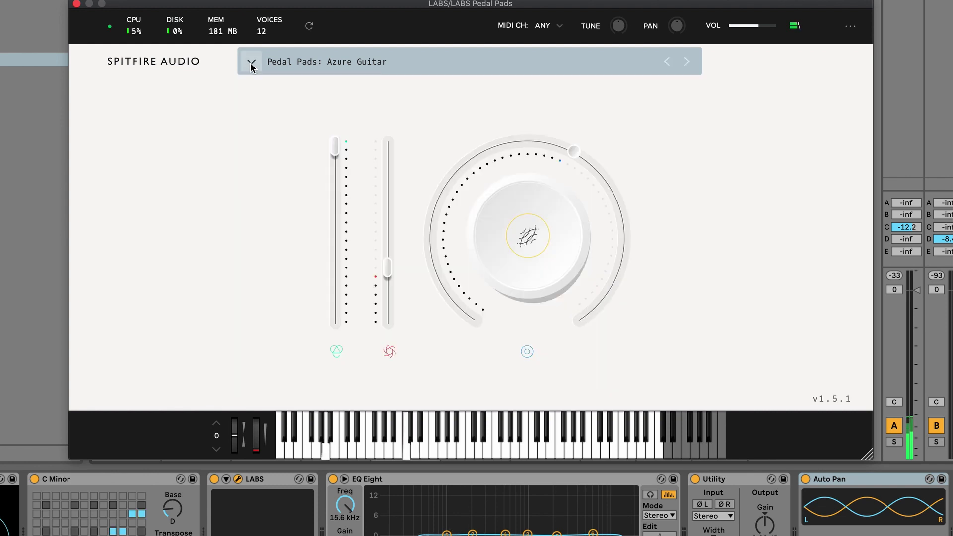
click(76, 5)
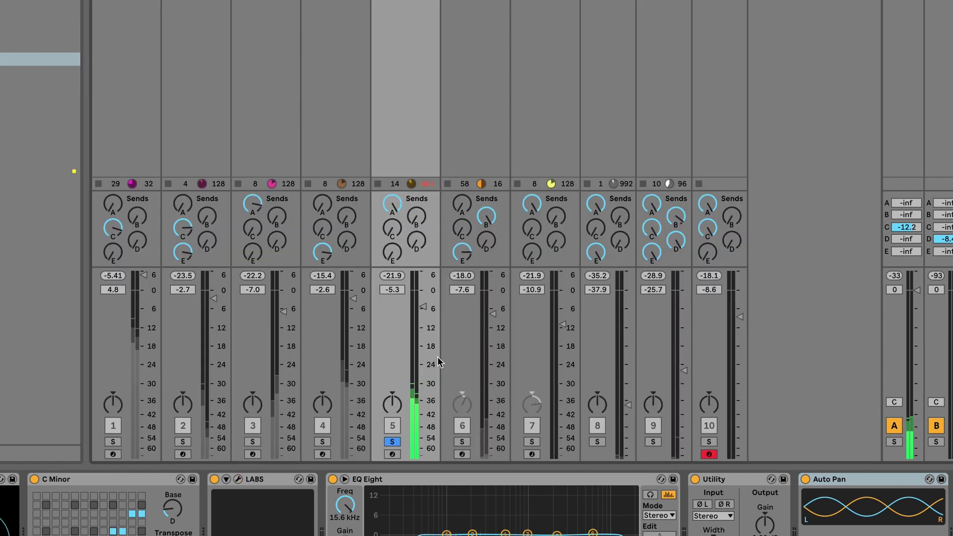
- Check the Reverb on return A that Pedal Pads is sent to, and return to the Pedal Pads device chain
click(392, 203)
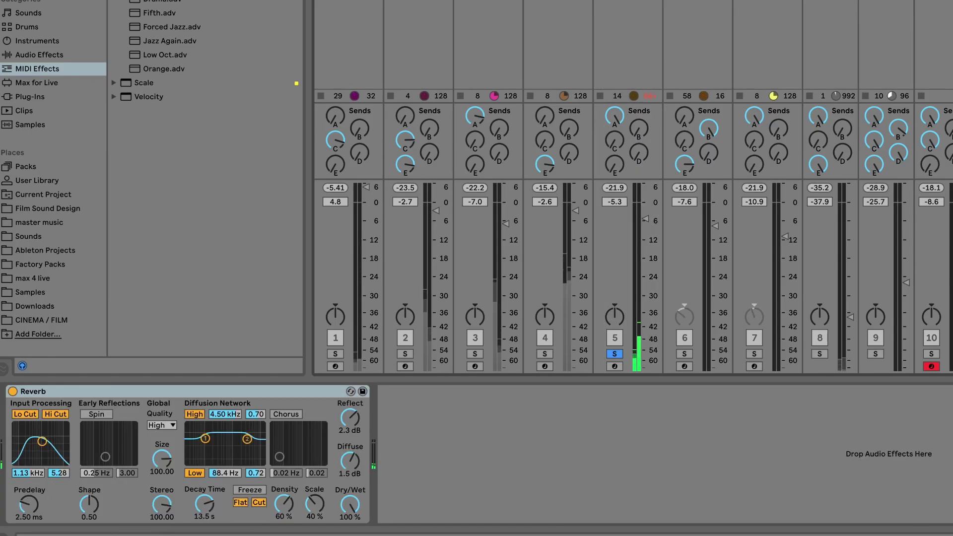
key(Right)
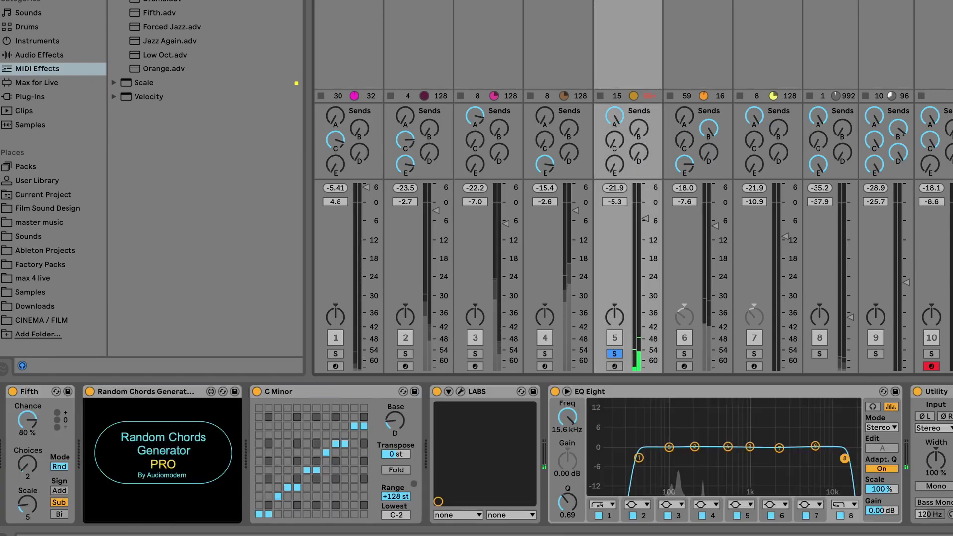
- Locate the Fifth device's preset in the browser and review the notes in the 5-LABS 1 clip of the Pedal Pads track
click(56, 391)
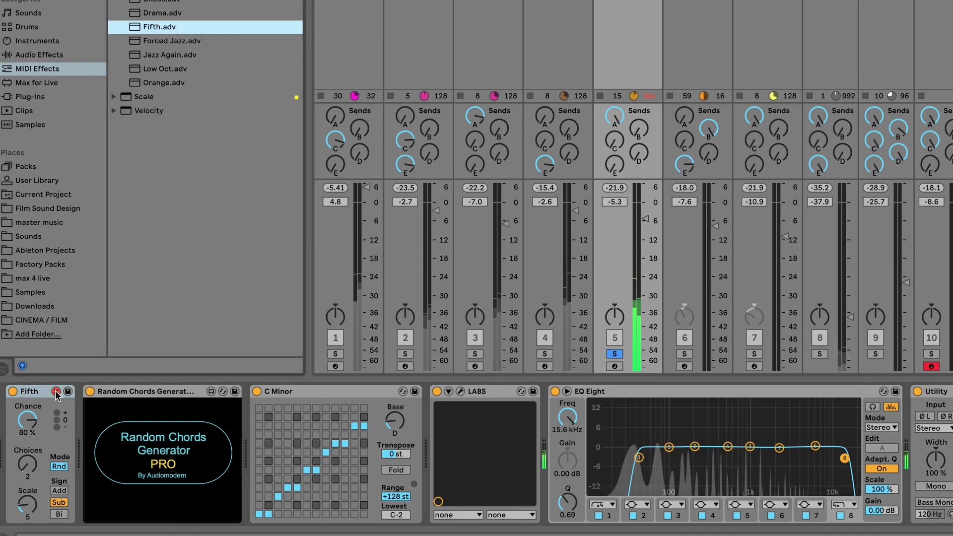
key(shift+Tab)
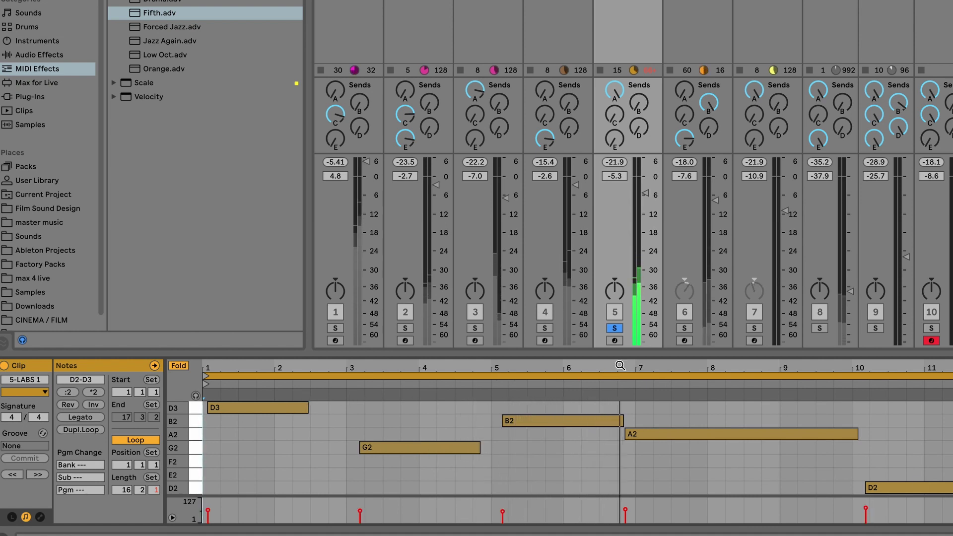
key(shift+Tab)
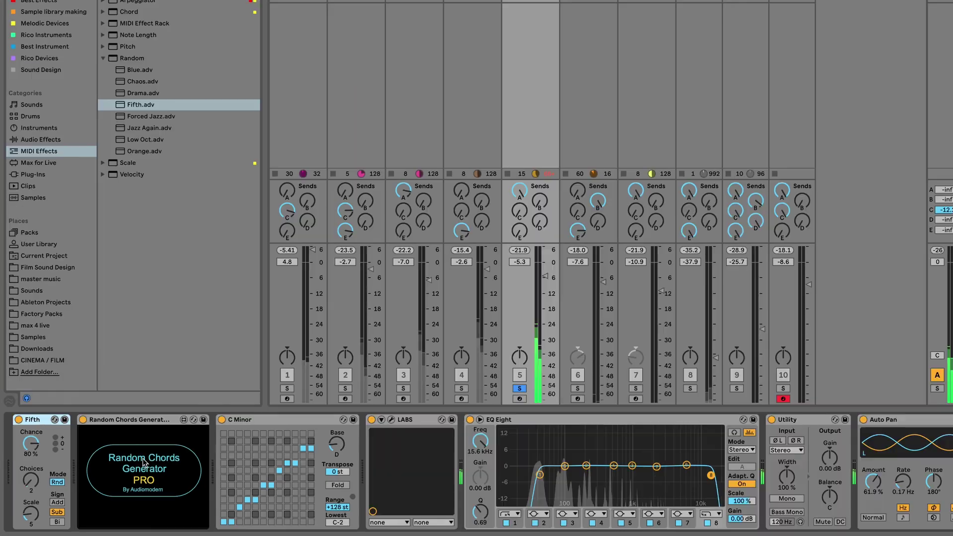
- Examine the Random Chords Generator PRO settings on the Pedal Pads track, close its window, and check the C Minor scale device
click(167, 446)
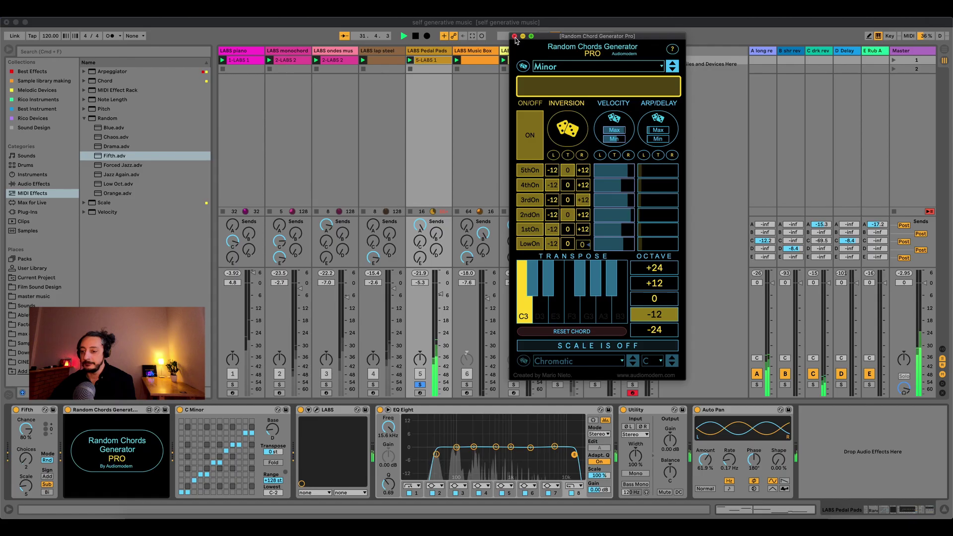
click(517, 35)
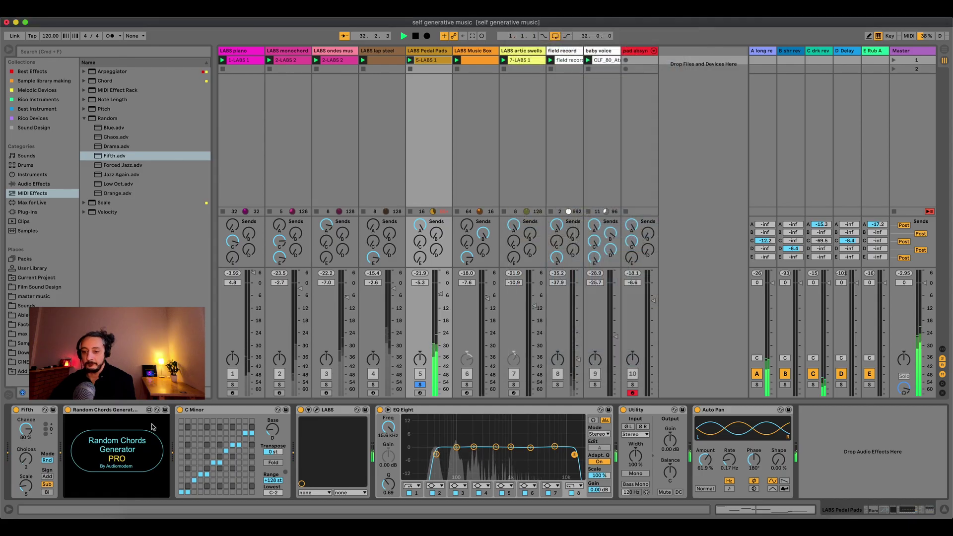
click(215, 413)
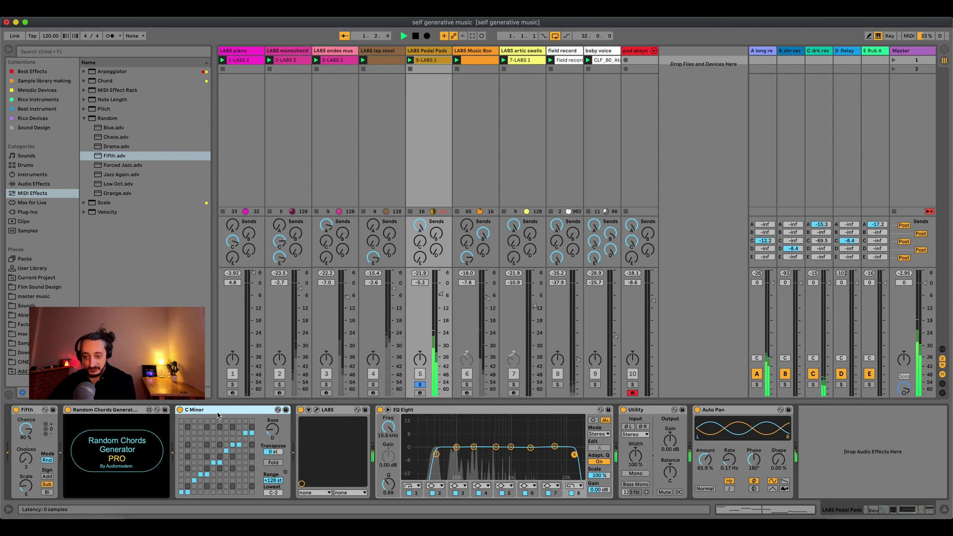
click(273, 435)
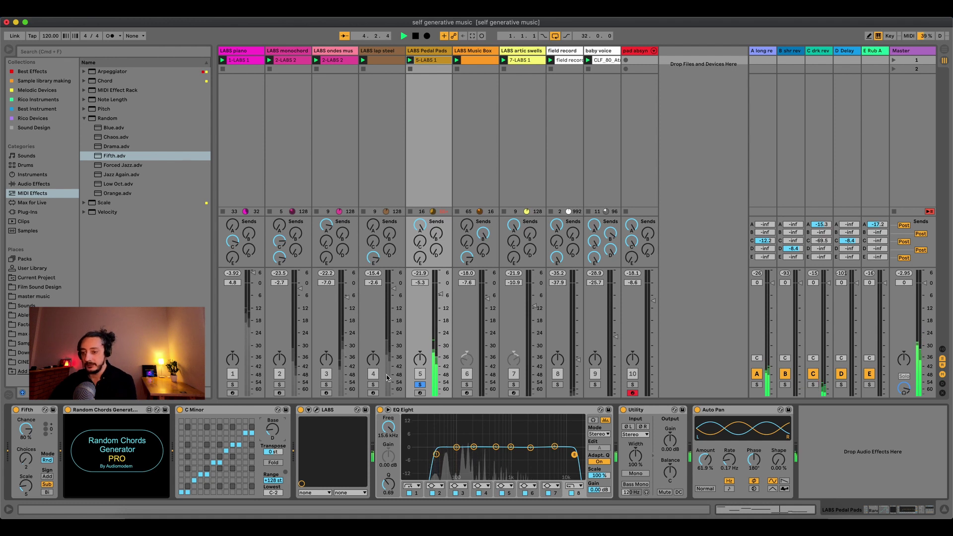
- Solo the LABS piano, monochord, ondes mus and lap steel tracks together with Pedal Pads, and raise the Pedal Pads volume to -2.7 dB
click(378, 385)
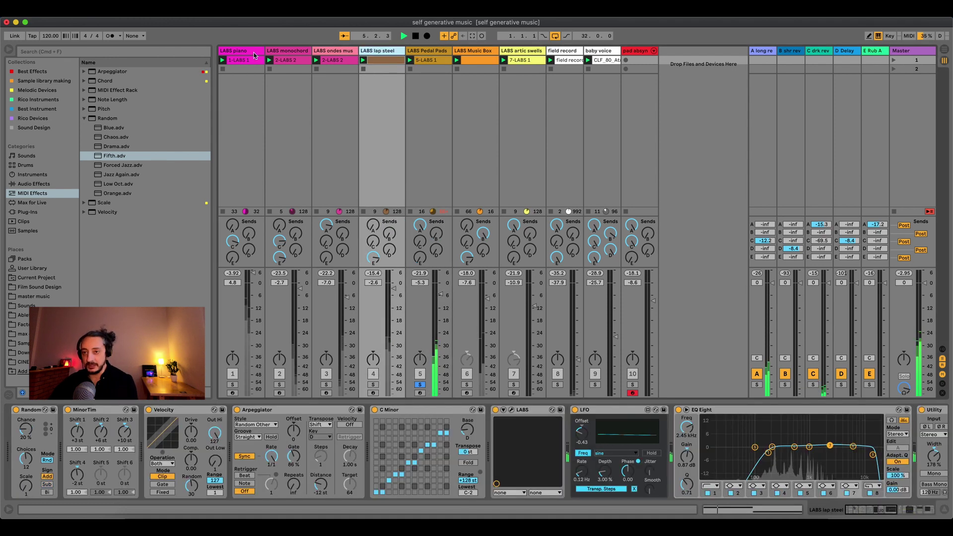
click(262, 215)
super+click(232, 384)
super+click(279, 385)
super+click(326, 384)
super+click(373, 385)
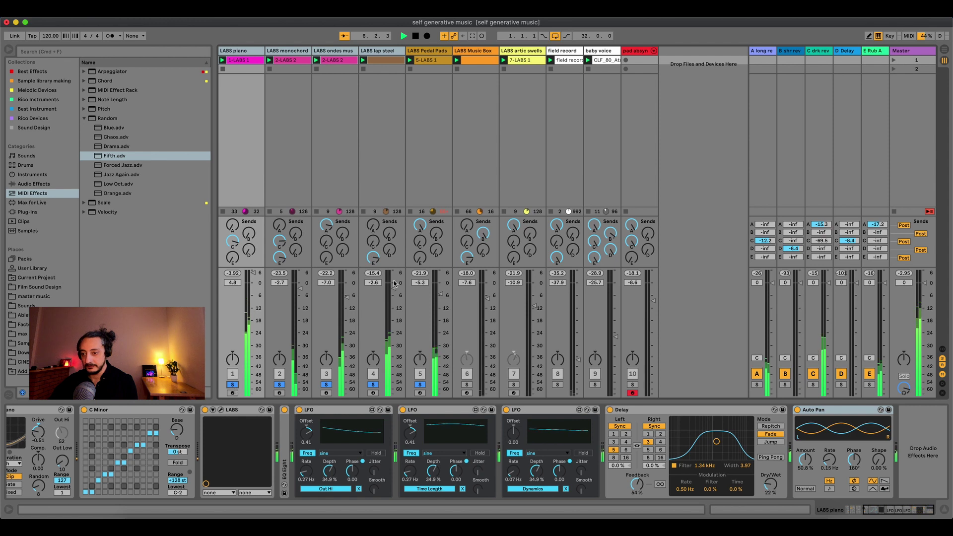
drag(439, 294, 440, 289)
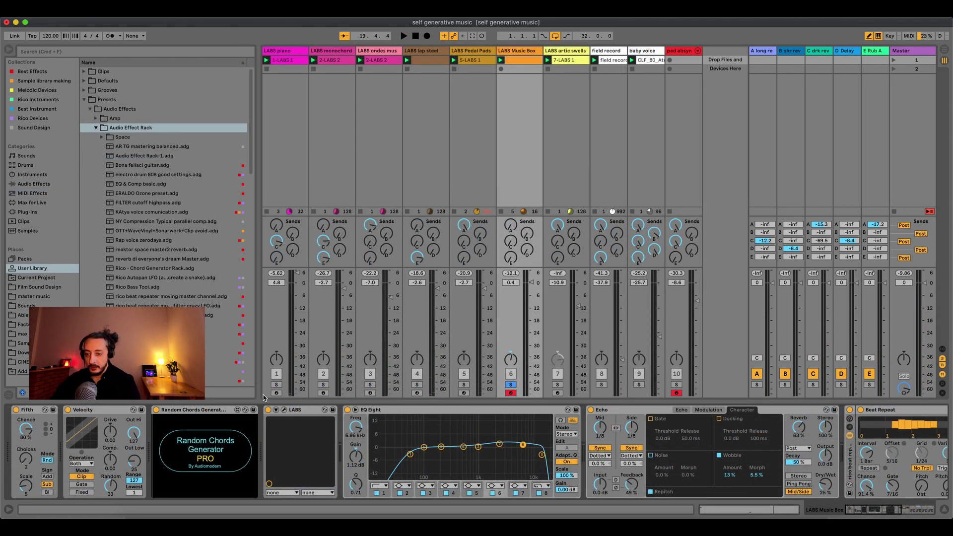
- Look at the Music Box presets in the LABS Music Box track's plug-in and close the plug-in window
click(284, 411)
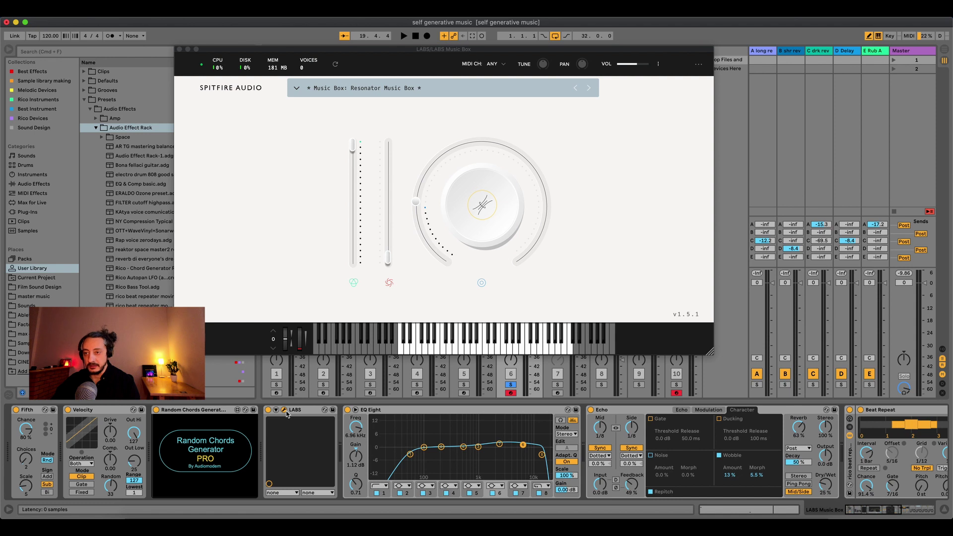
click(297, 88)
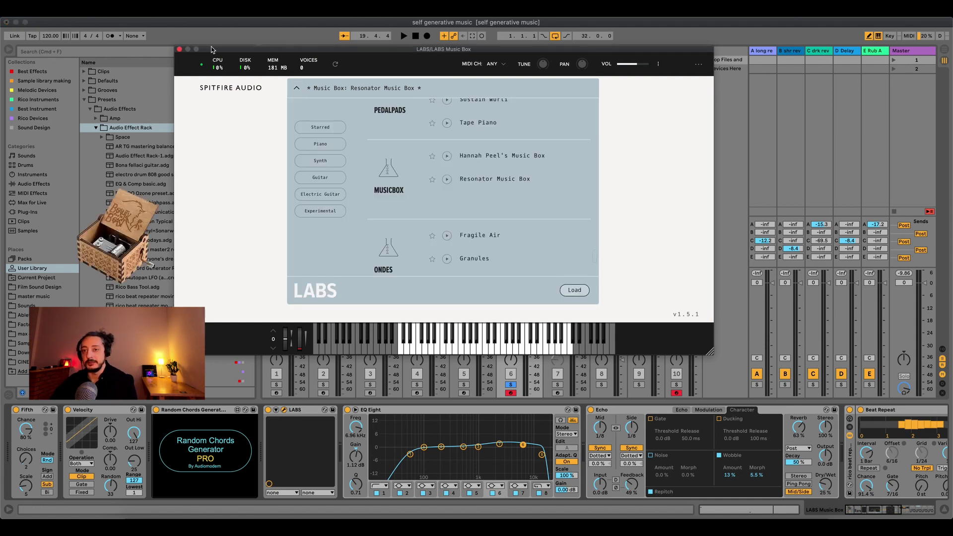
click(179, 50)
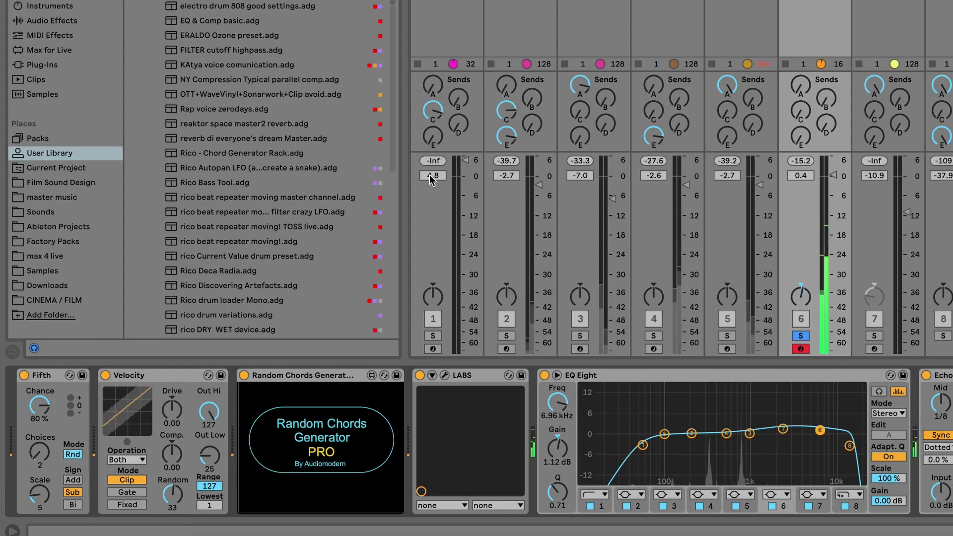
- Review the notes in the Music Box clip with the editor folded to the used pitches, and return to the device chain
click(50, 376)
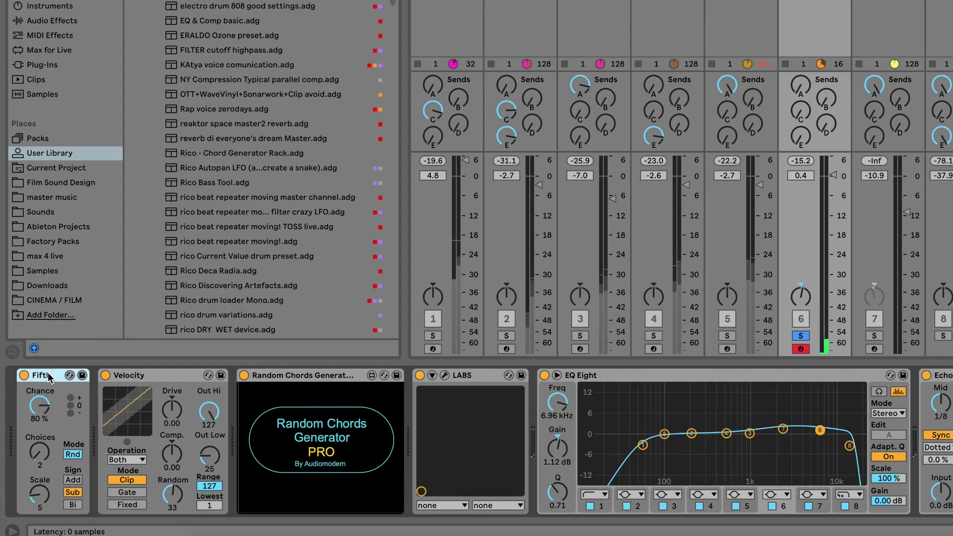
key(shift+Tab)
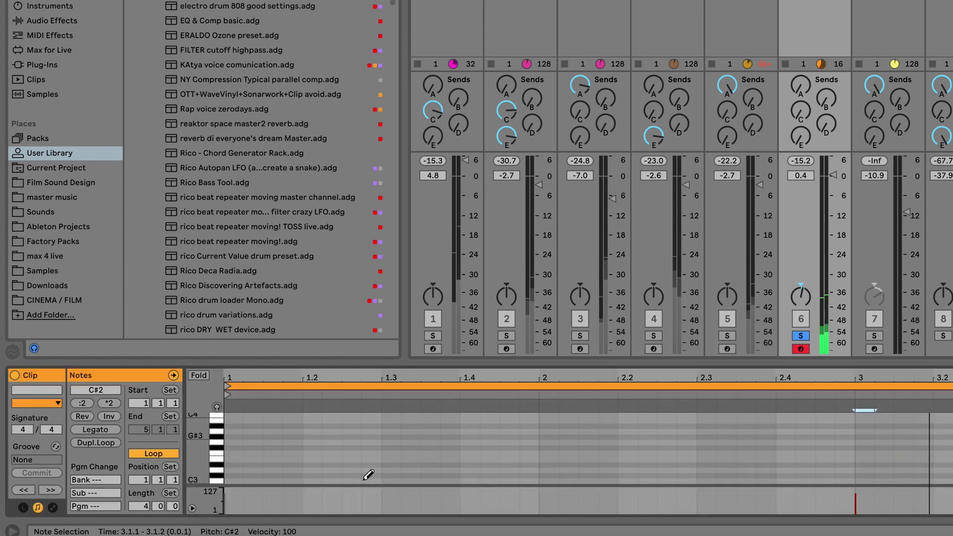
click(199, 375)
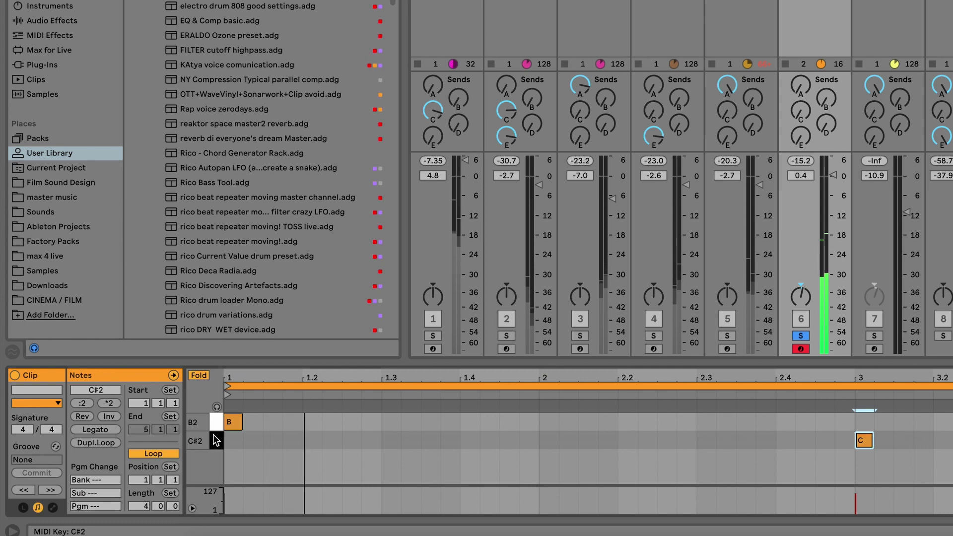
key(shift+Tab)
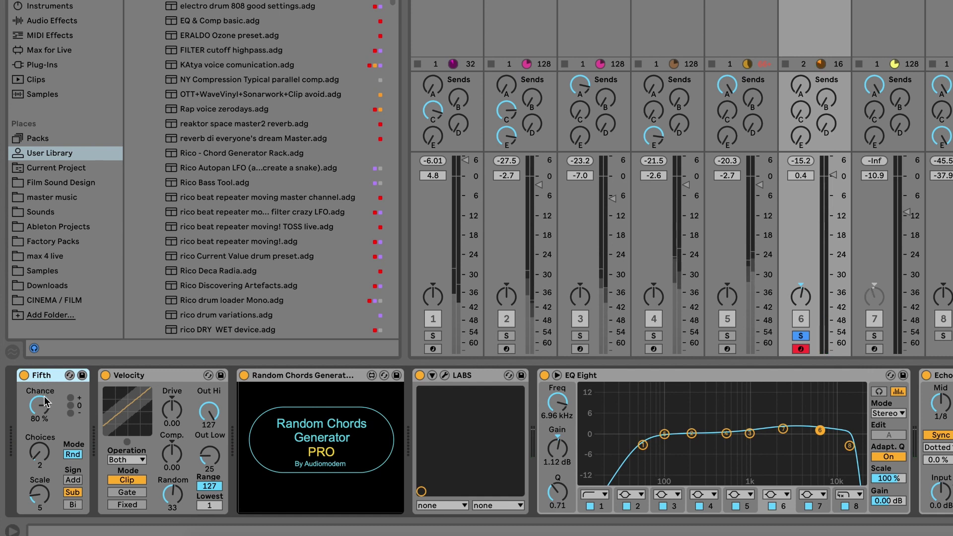
- Set the Fifth device's Chance to 84 % and examine the Velocity and Random Chords Generator PRO settings on the Music Box track
drag(41, 408, 42, 404)
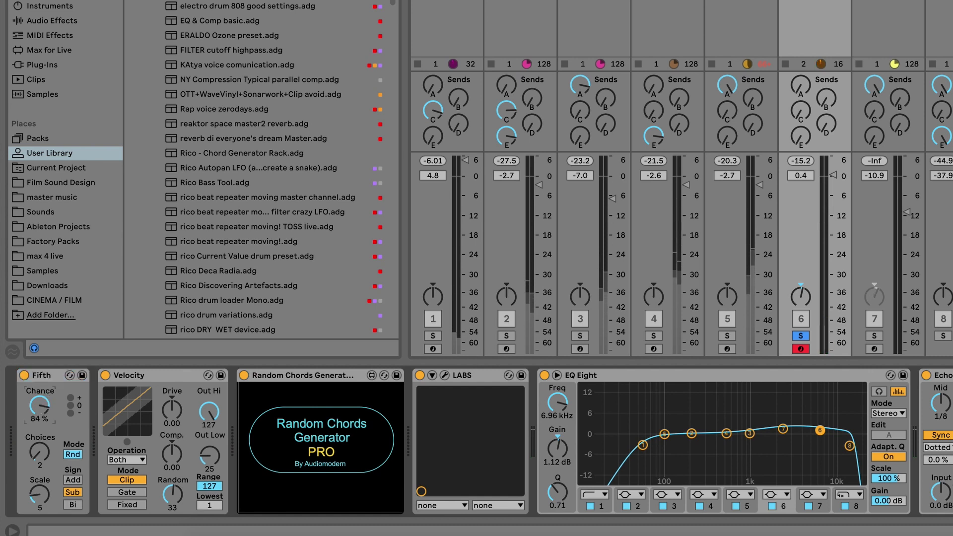
click(149, 376)
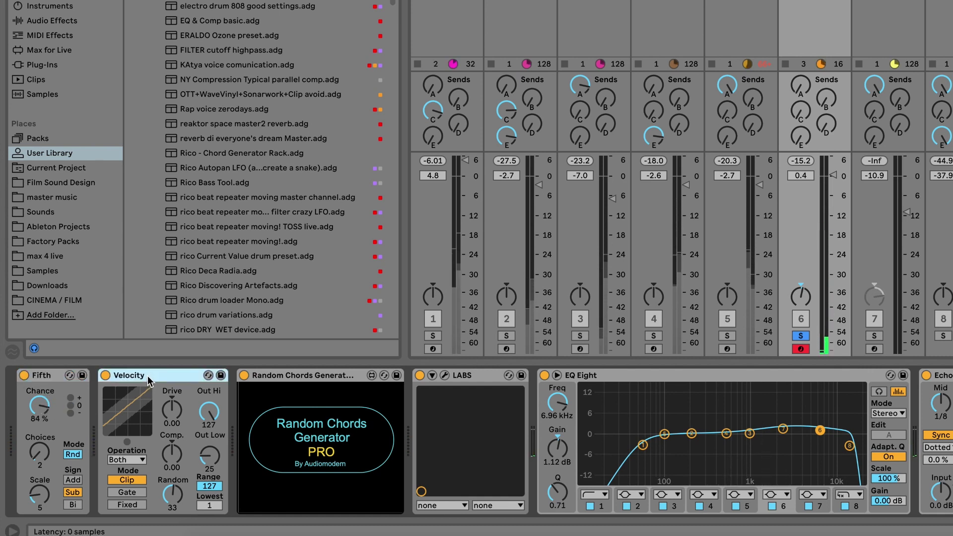
click(309, 430)
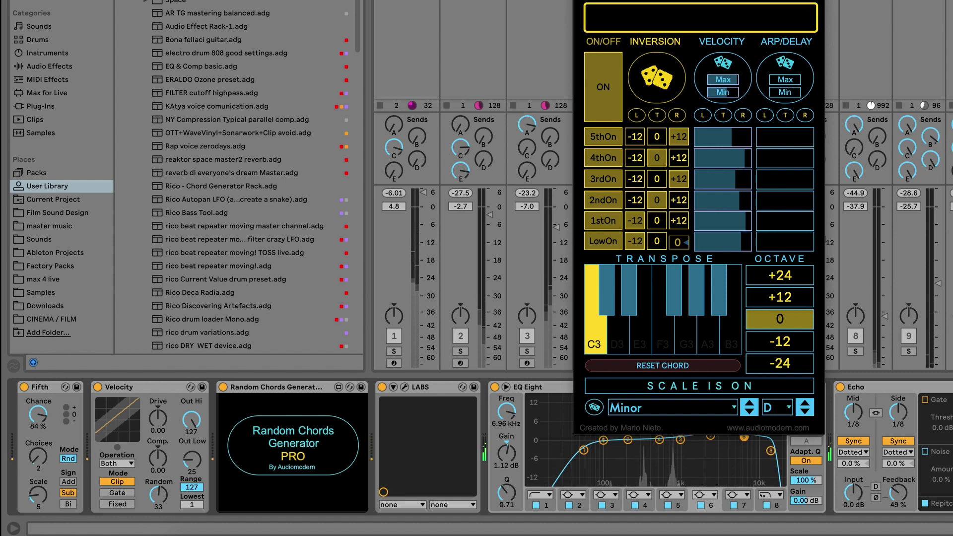
click(452, 467)
click(448, 390)
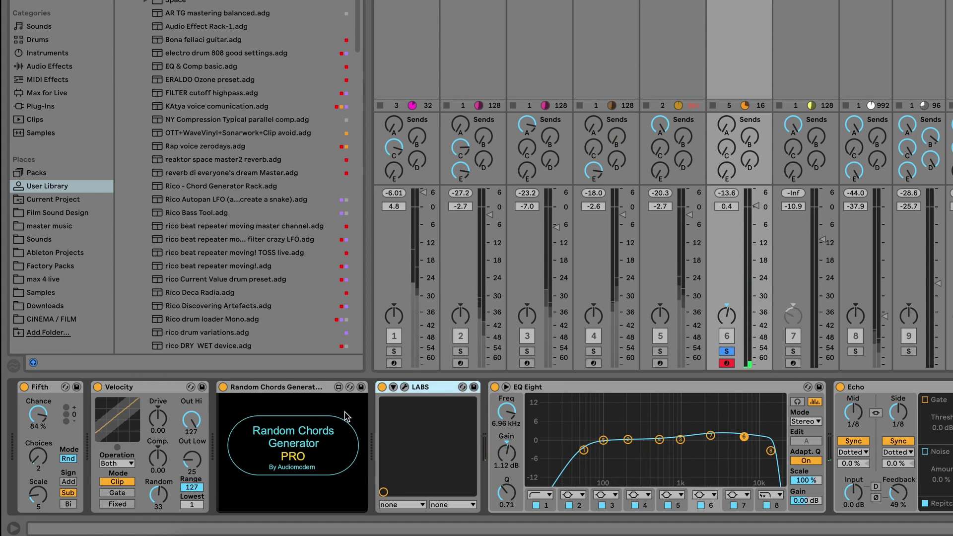
- Inspect the Music Box track's Echo and LFO-modulated Beat Repeat rack, and raise the Beat Repeat volume to 6.0 dB
click(932, 389)
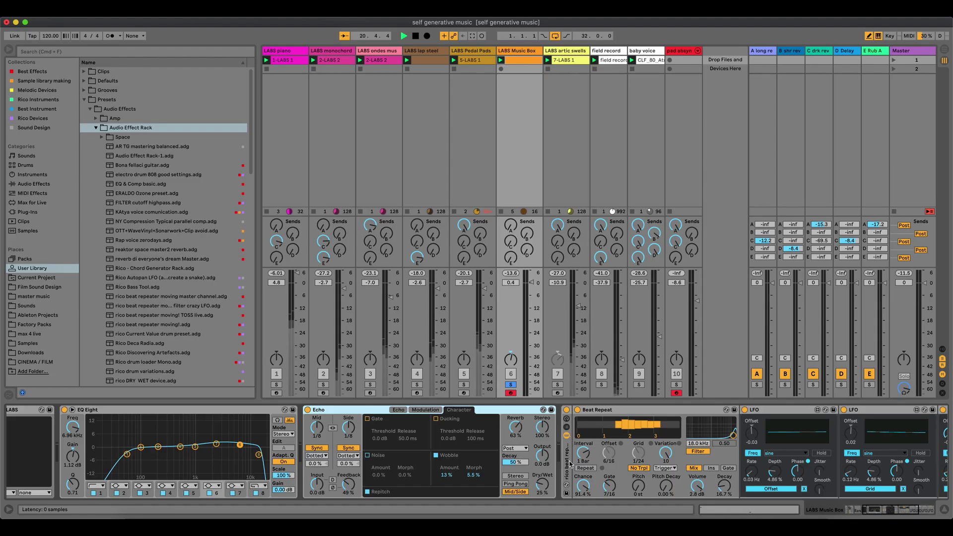
click(568, 464)
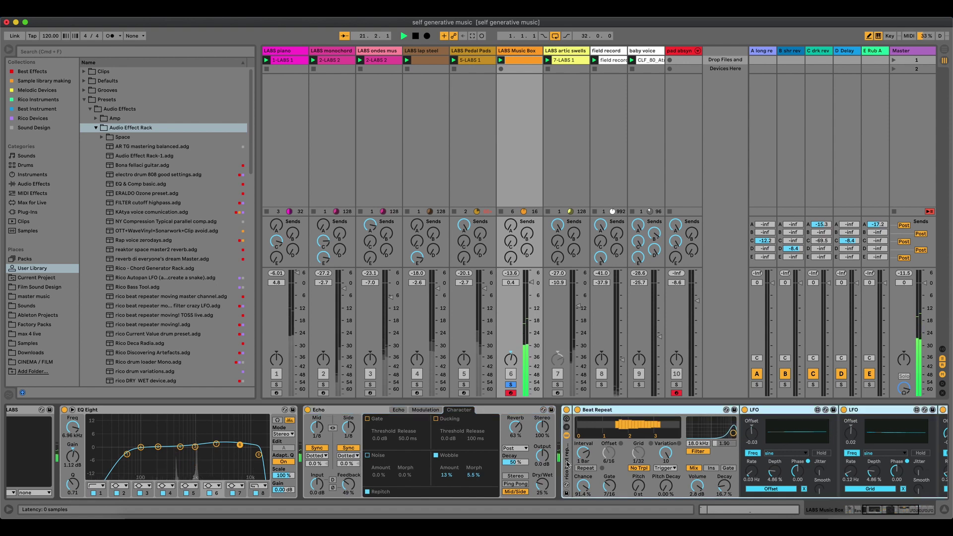
scroll(546, 471, right, 3)
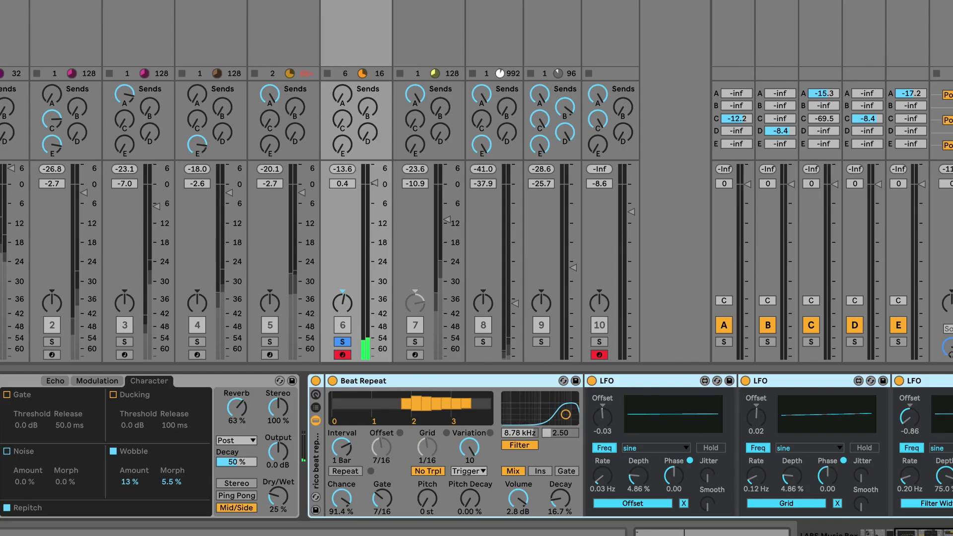
scroll(346, 501, right, 5)
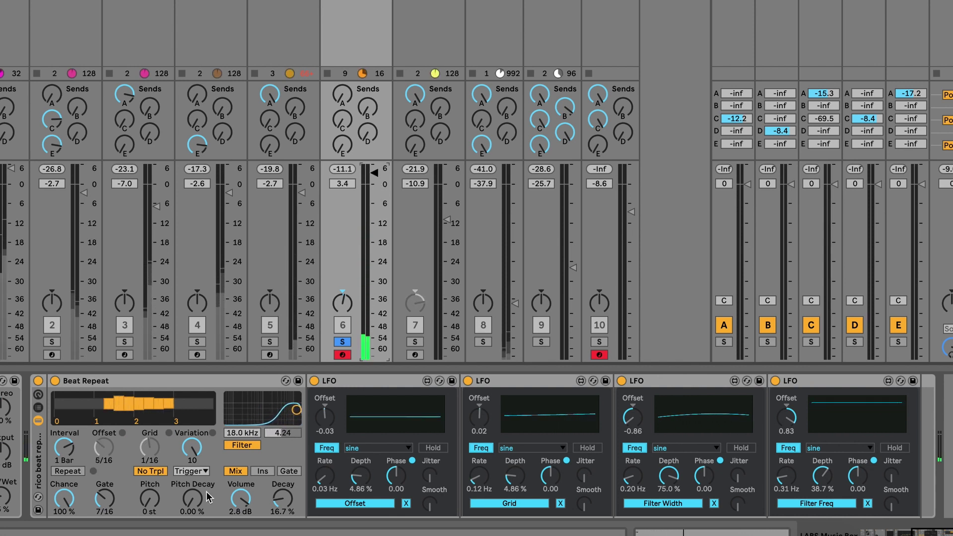
drag(247, 493, 246, 476)
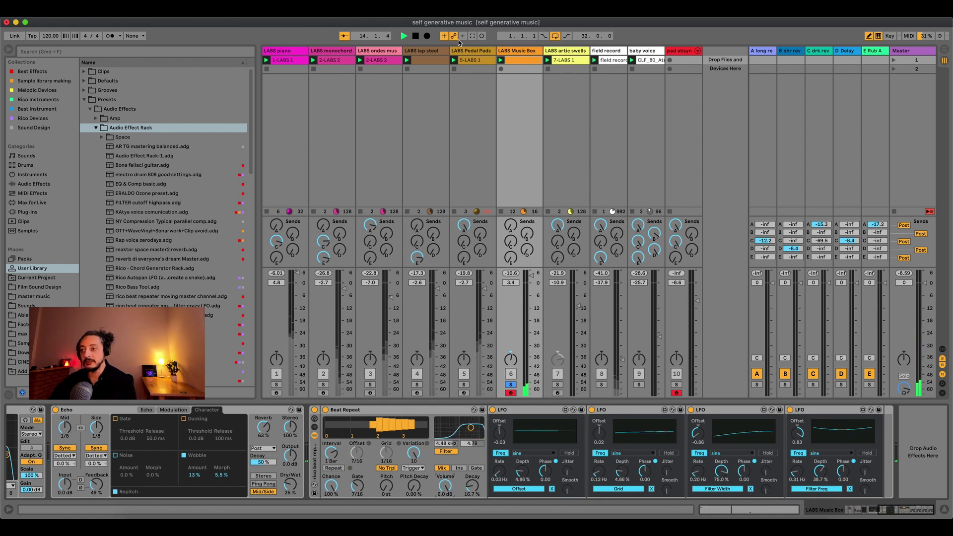
- Solo the first six LABS tracks, from piano to Music Box, together and lower the Music Box track volume to 0.6 dB
click(470, 50)
shift+click(285, 51)
click(463, 385)
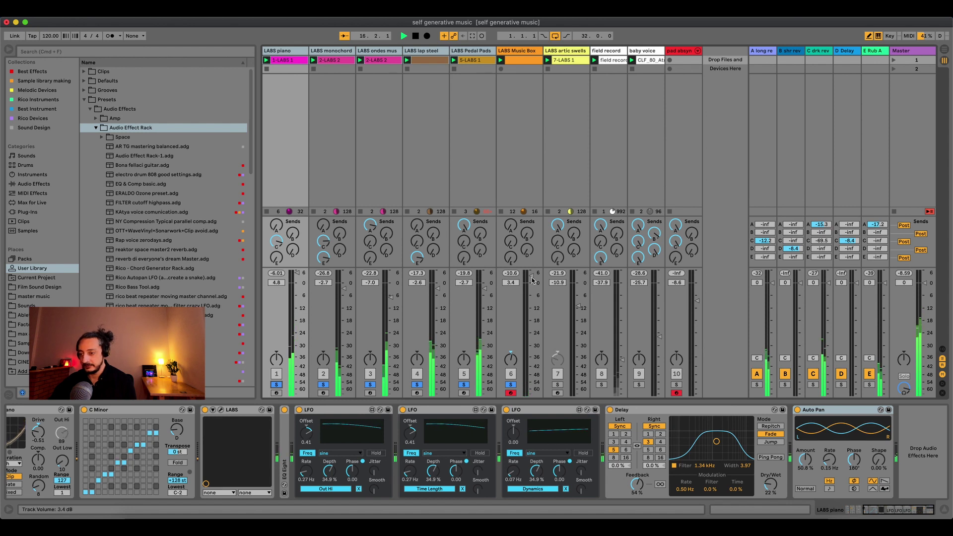
drag(532, 279, 532, 283)
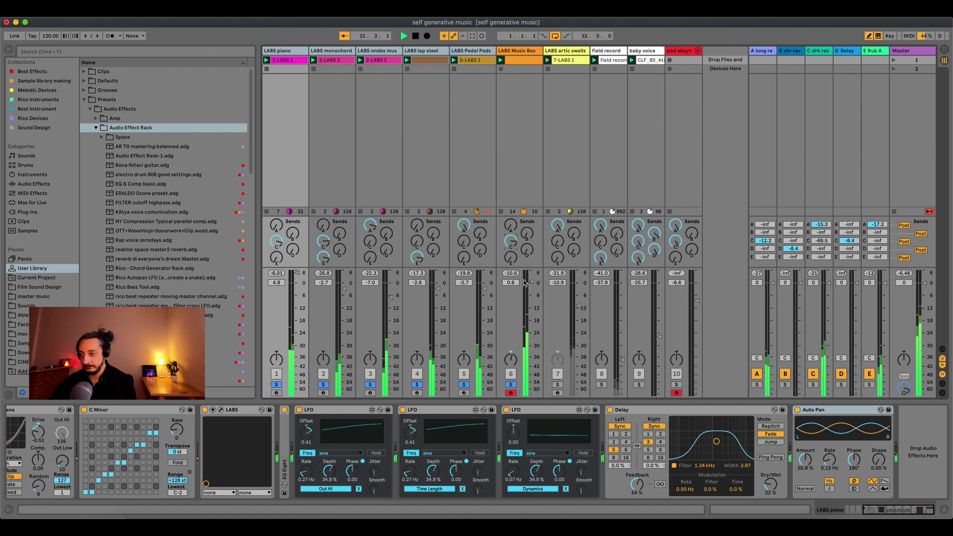
- Solo only the LABS artic swells track, look at the Arctic Swells presets in its LABS plug-in, and close the plug-in window
click(557, 385)
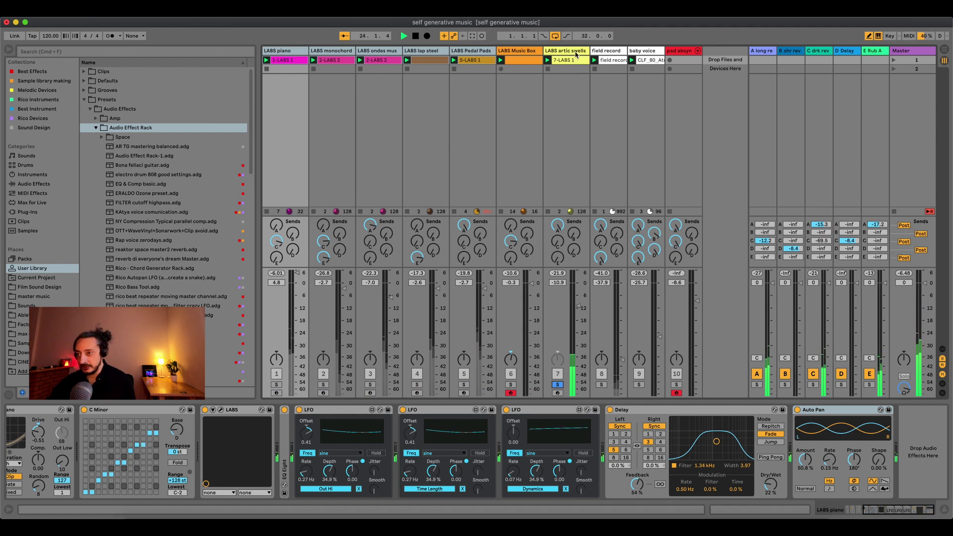
click(570, 90)
click(205, 410)
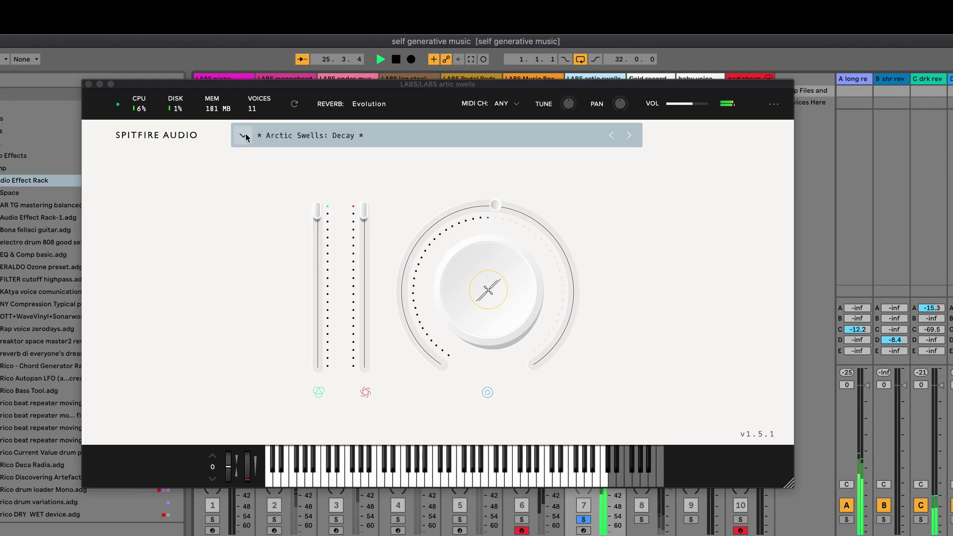
click(243, 135)
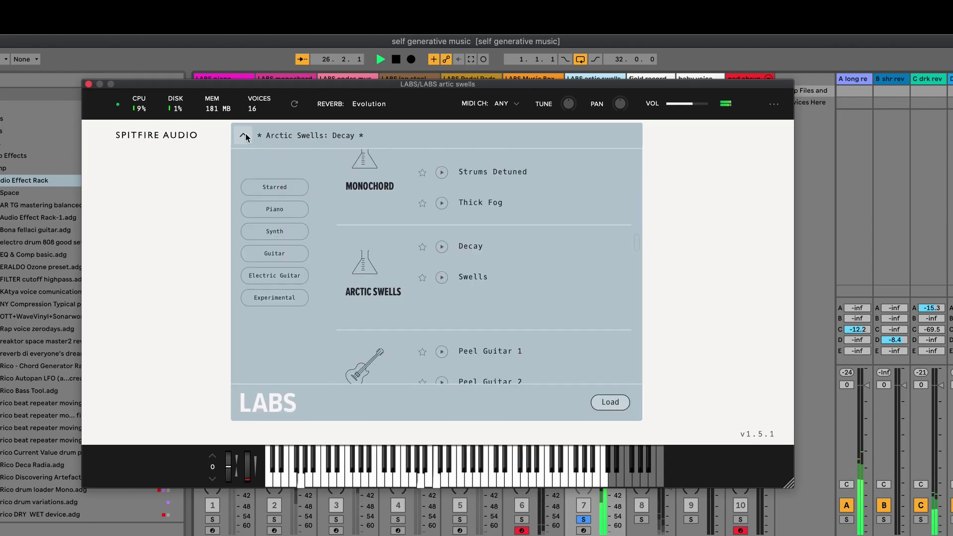
click(244, 136)
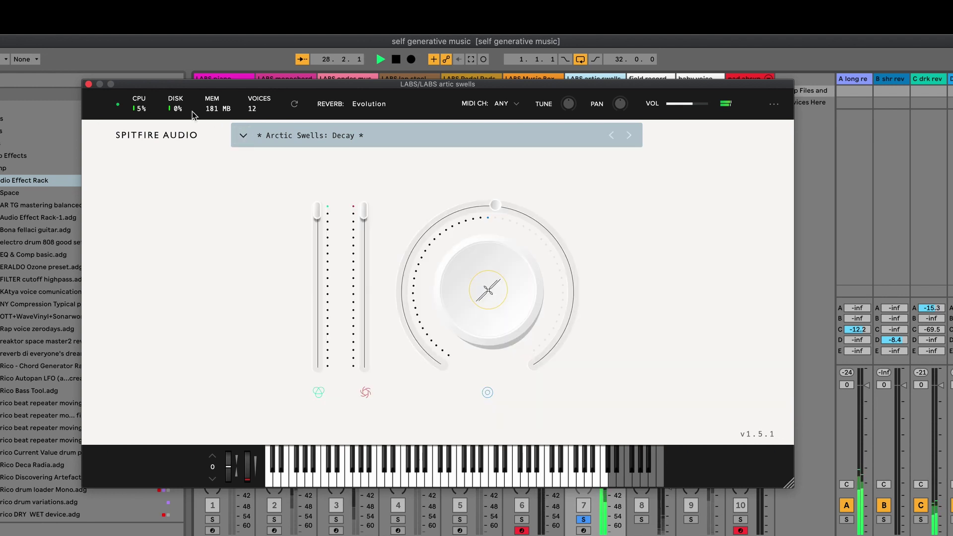
click(88, 85)
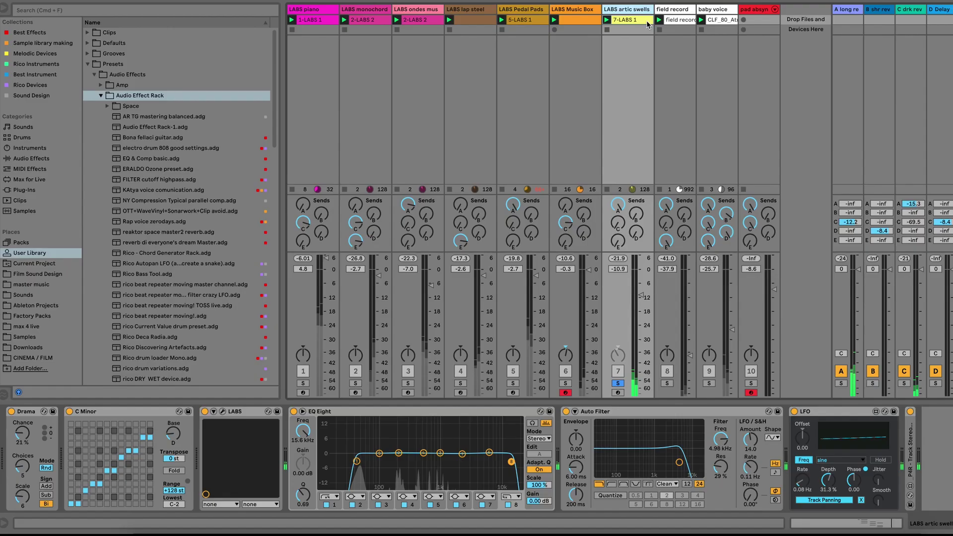
- Review the notes of the 7-LABS 1 clip in an enlarged note editor, and return to the artic swells device chain
click(595, 94)
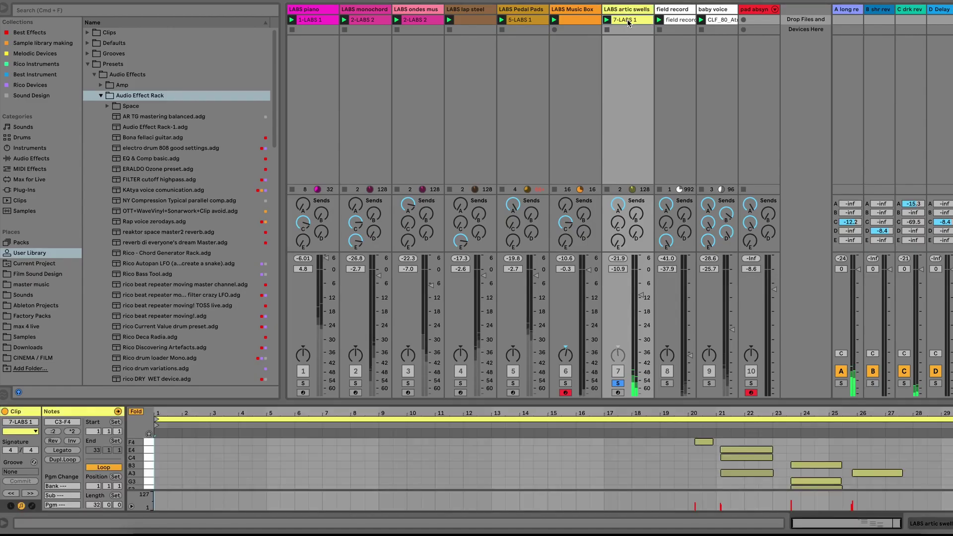
drag(689, 401, 689, 345)
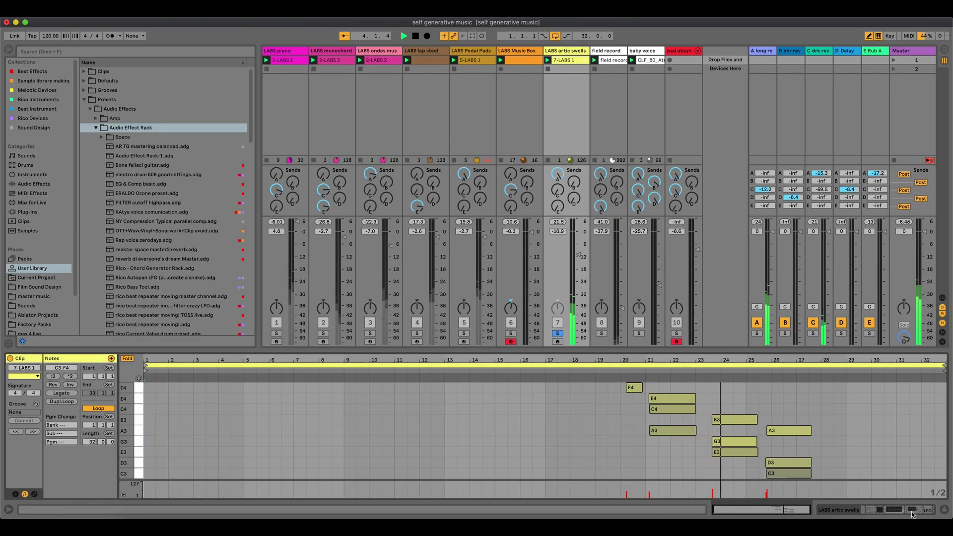
click(912, 510)
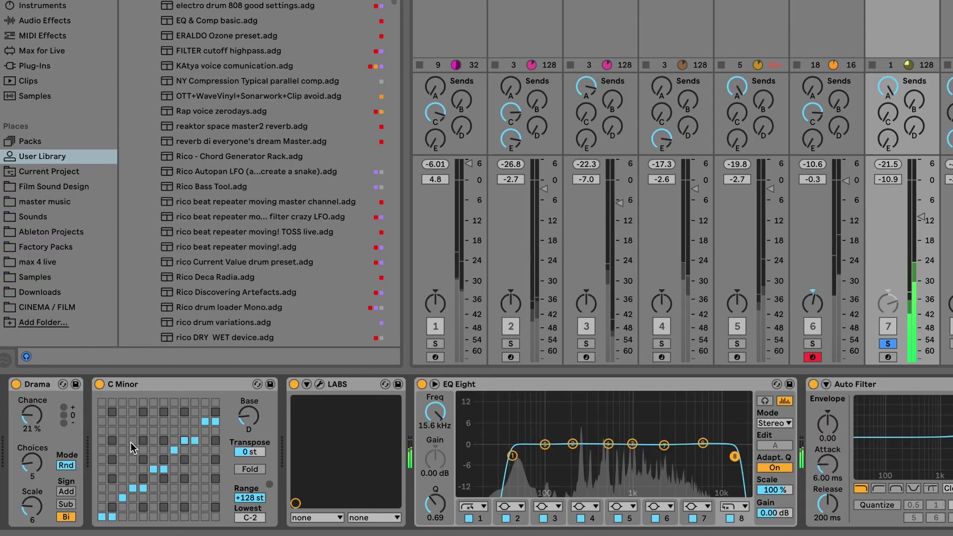
- Set the Drama device's Chance to 53 % and select the C Minor scale device on the artic swells track
drag(30, 423, 30, 392)
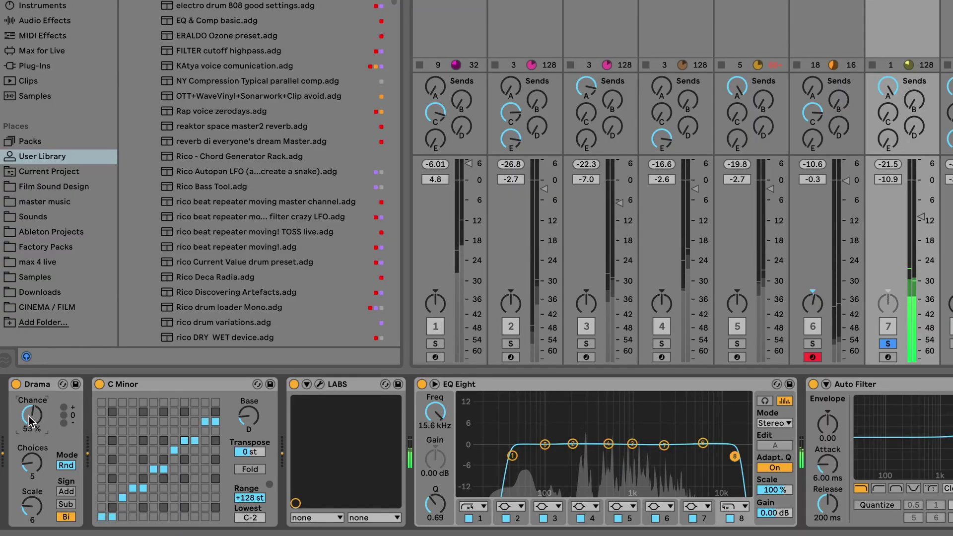
click(160, 383)
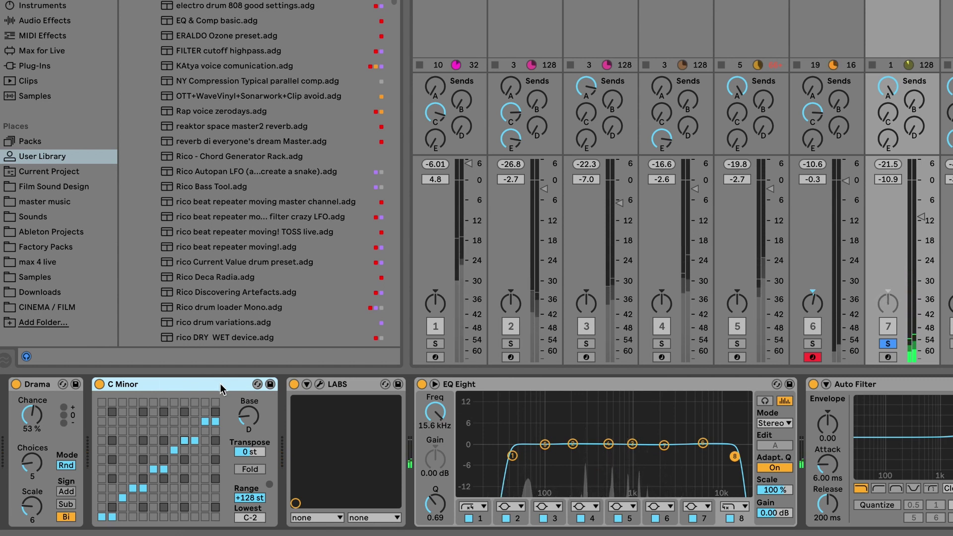
- Arm the artic swells track, set its Auto Filter to 7.11 kHz, 32 % resonance and LFO amount 15.0, and select its LFO device
click(909, 383)
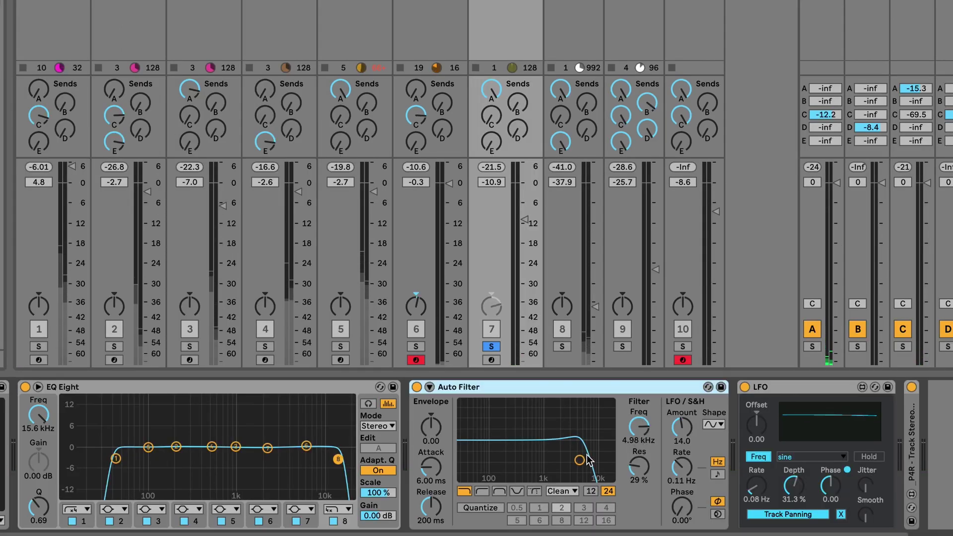
click(491, 360)
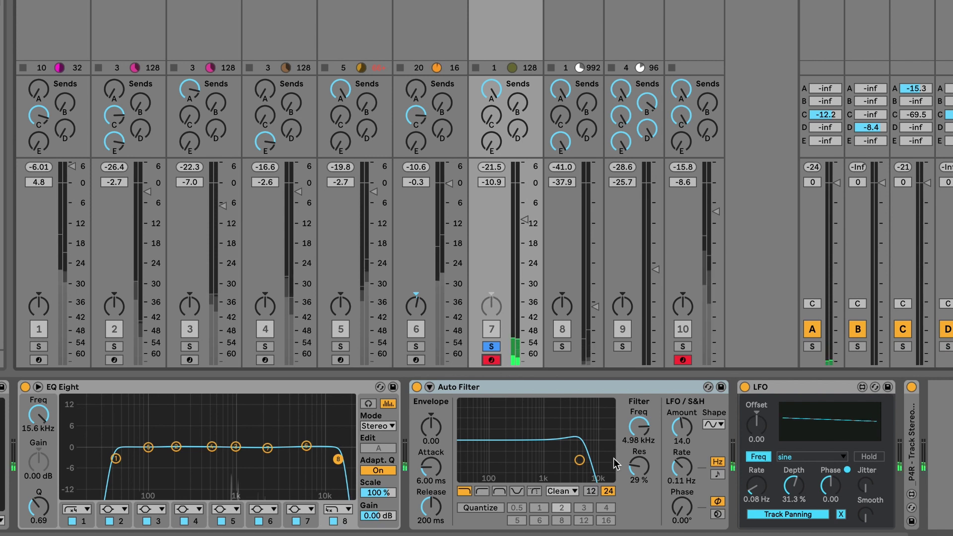
drag(544, 458, 579, 460)
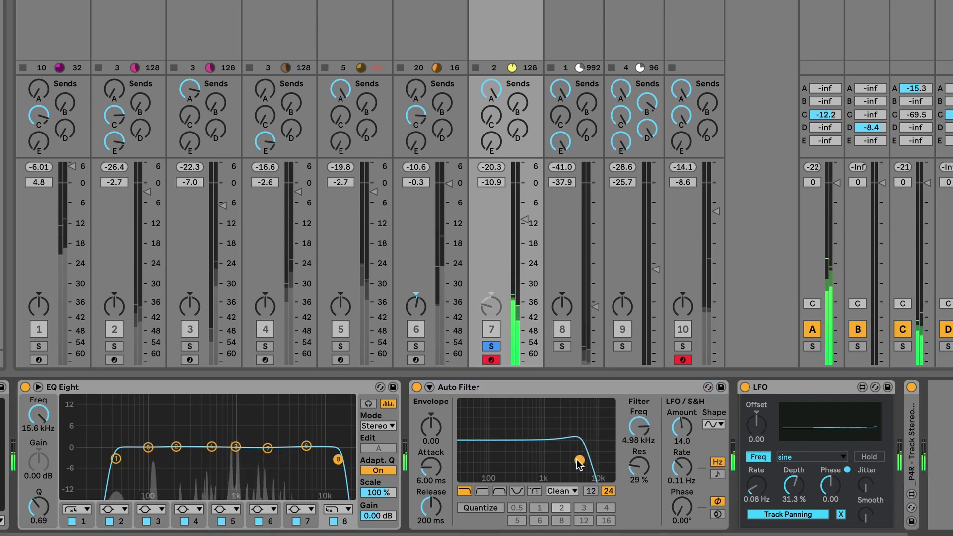
mouse_move(579, 460)
mouse_down()
mouse_move(559, 460)
mouse_move(587, 457)
mouse_up()
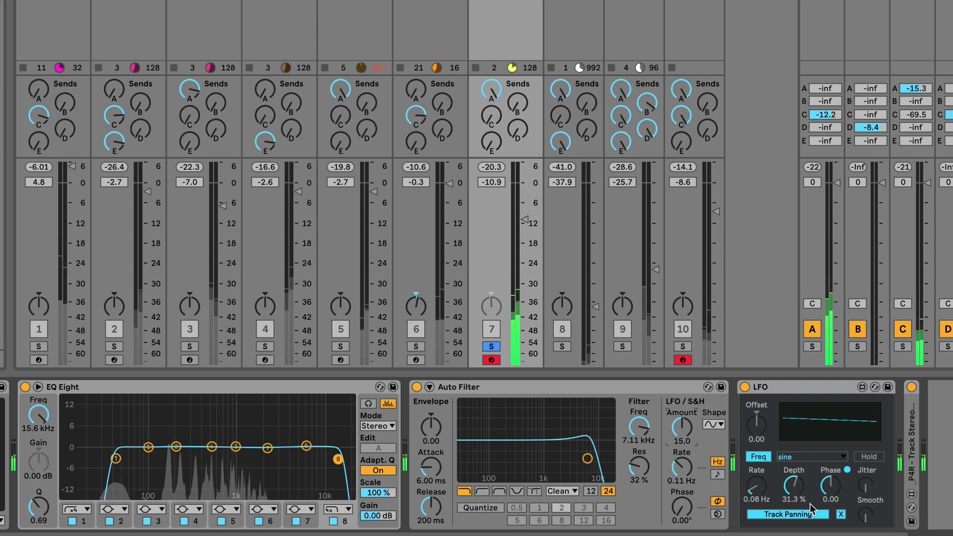
click(805, 392)
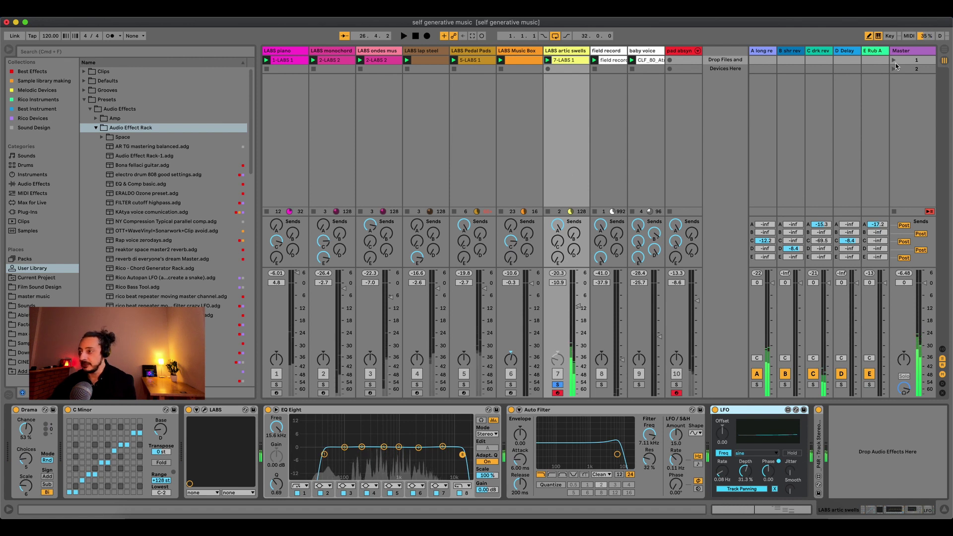
- Restart playback, select the LABS piano track, and solo the piano through Music Box tracks together with artic swells
key(space)
key(space)
click(517, 53)
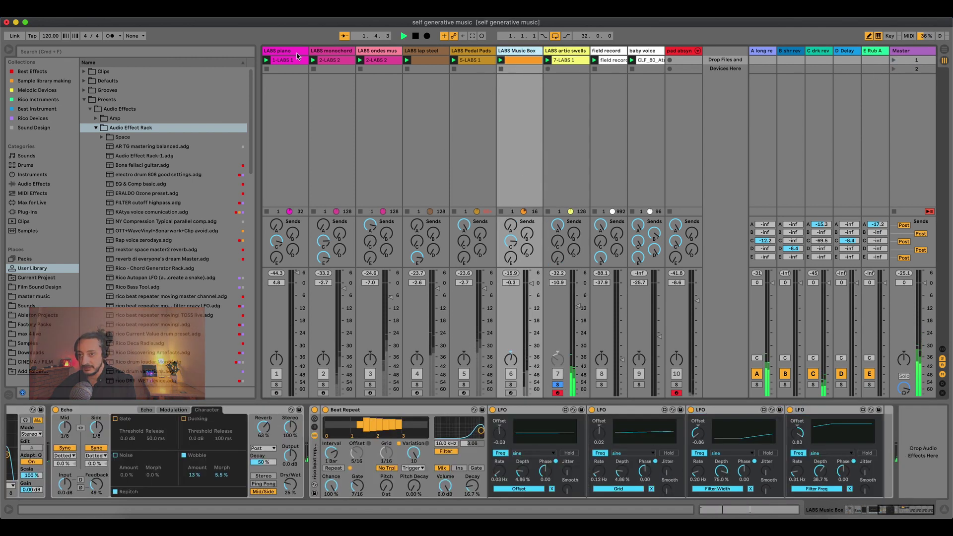
click(299, 52)
drag(275, 384, 510, 384)
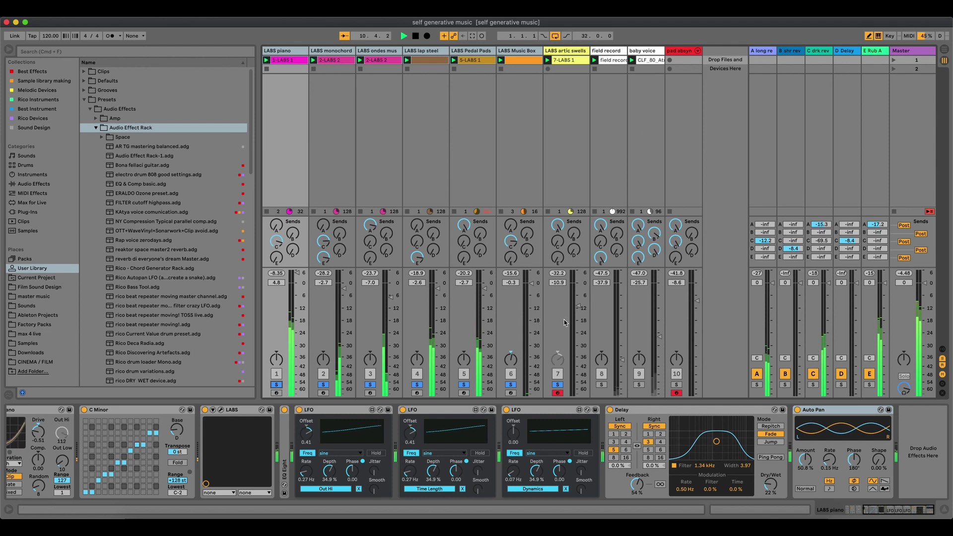
- Look at the device chains of the field record and artic swells tracks, and return to the LABS piano track
click(620, 51)
click(566, 51)
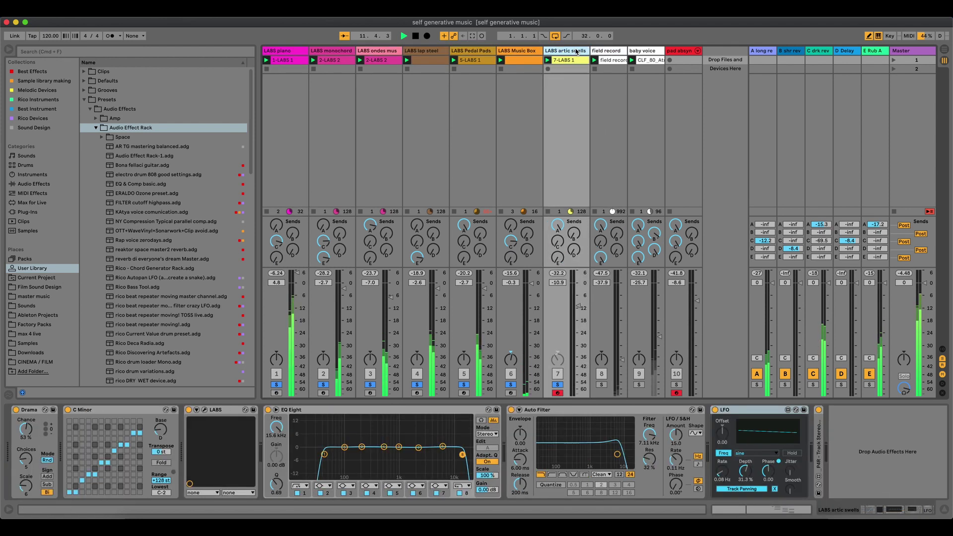
click(292, 49)
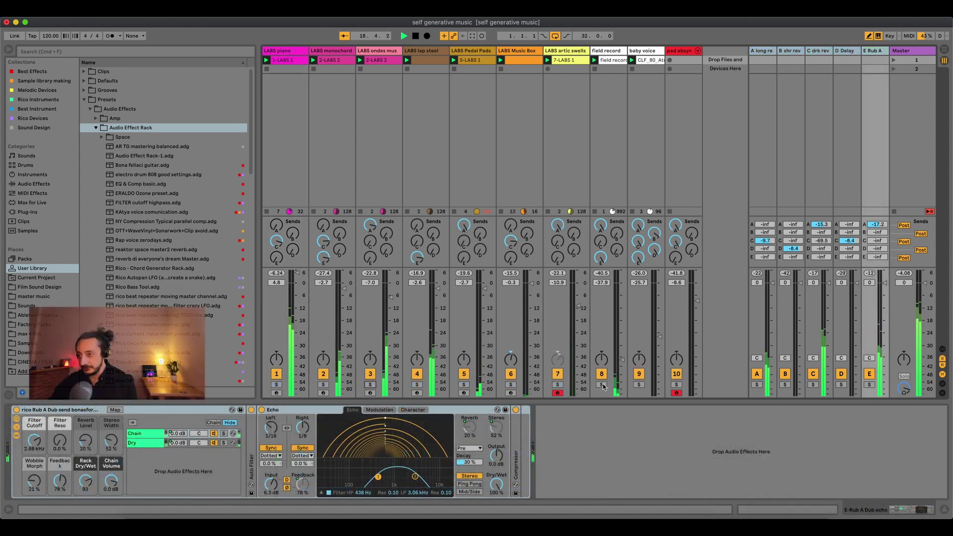
- Solo only the field record and baby voice tracks and open the field record clip's sample
click(637, 51)
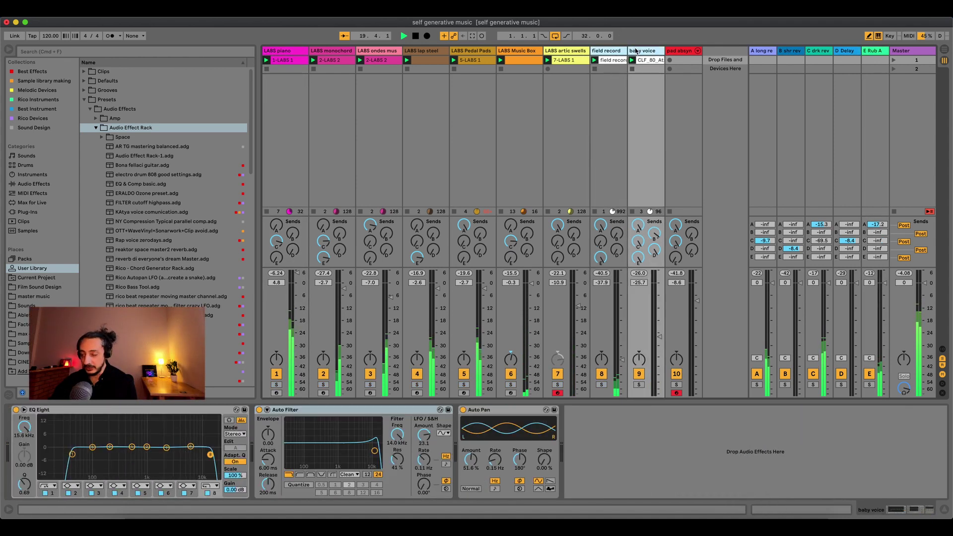
click(601, 385)
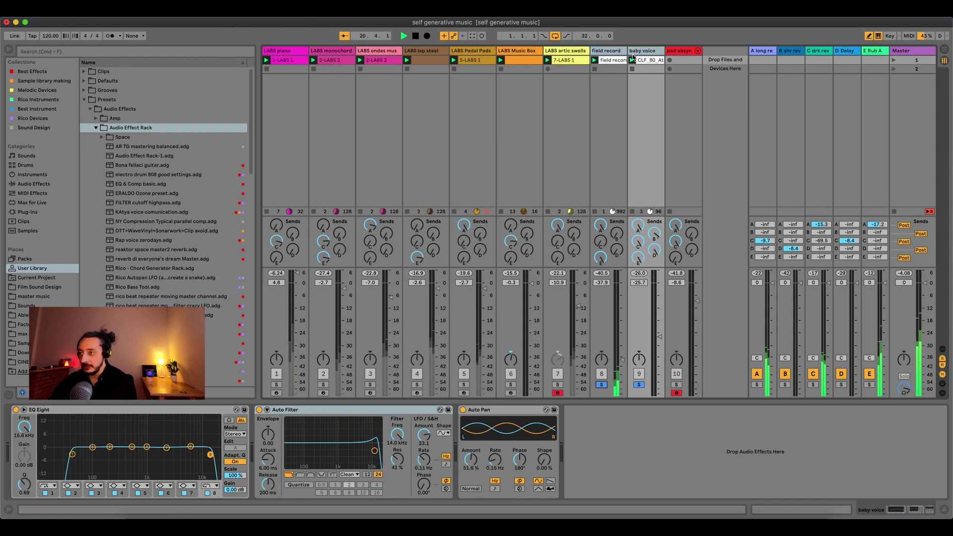
click(612, 51)
click(609, 60)
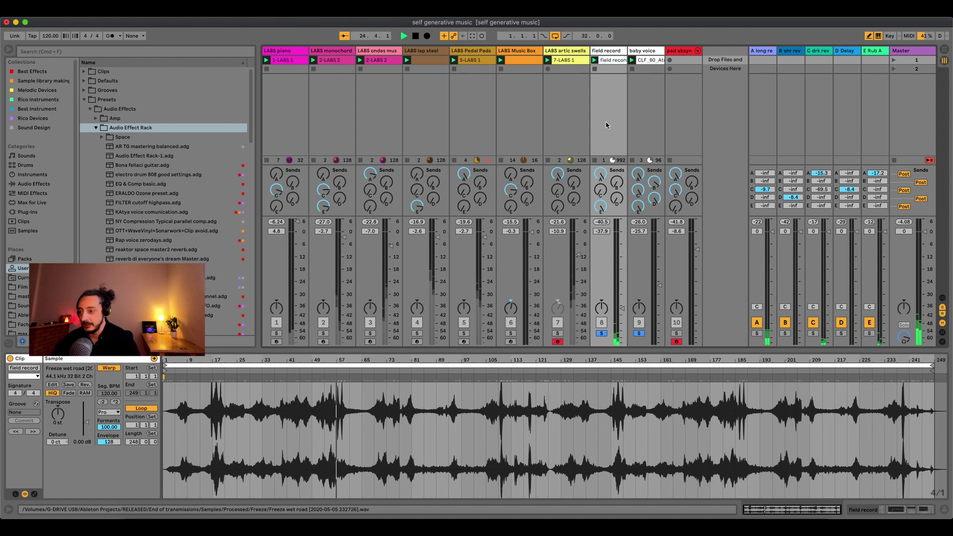
- Raise the field record volume to -22.2 dB and set its Auto Filter to 9.79 kHz with 36 % resonance
mouse_move(621, 258)
mouse_down()
mouse_move(621, 241)
mouse_move(621, 273)
mouse_up()
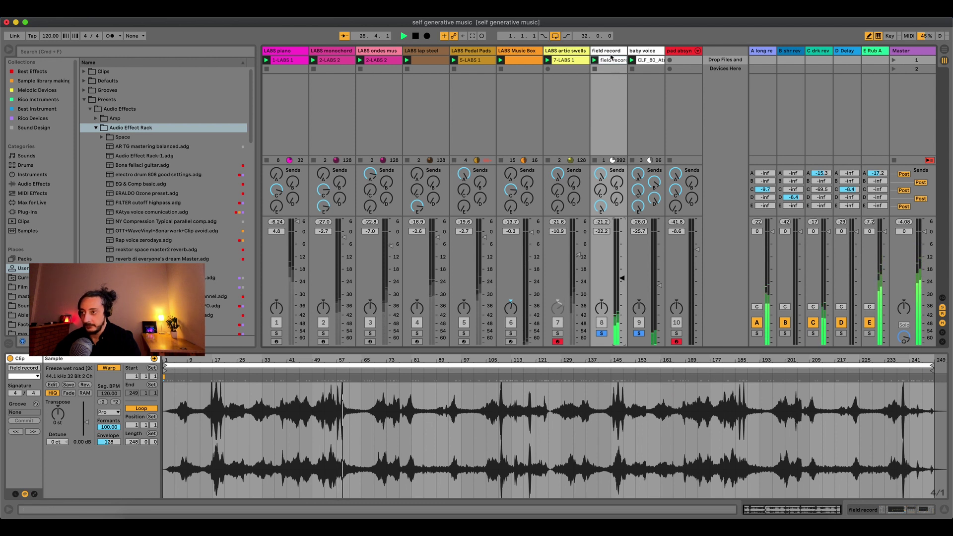
key(shift+Tab)
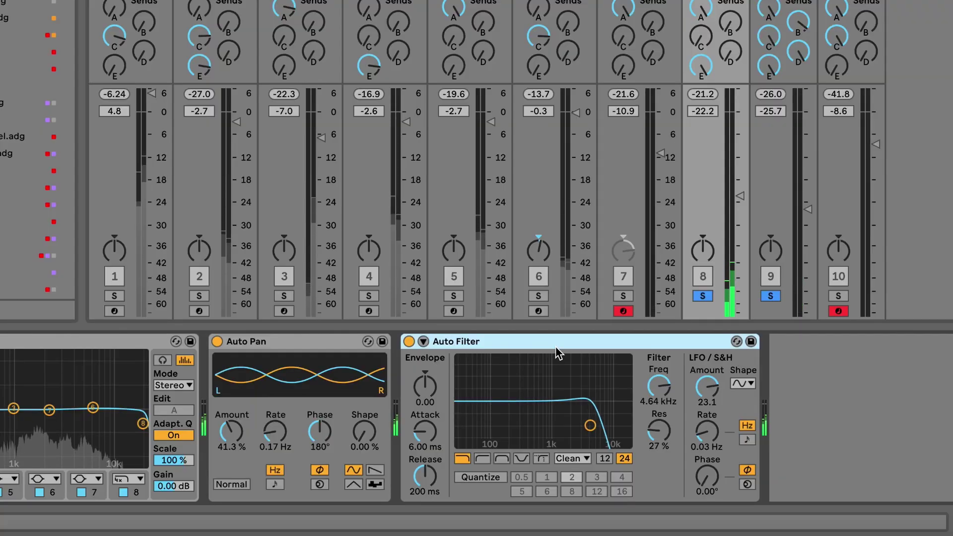
drag(535, 415, 609, 421)
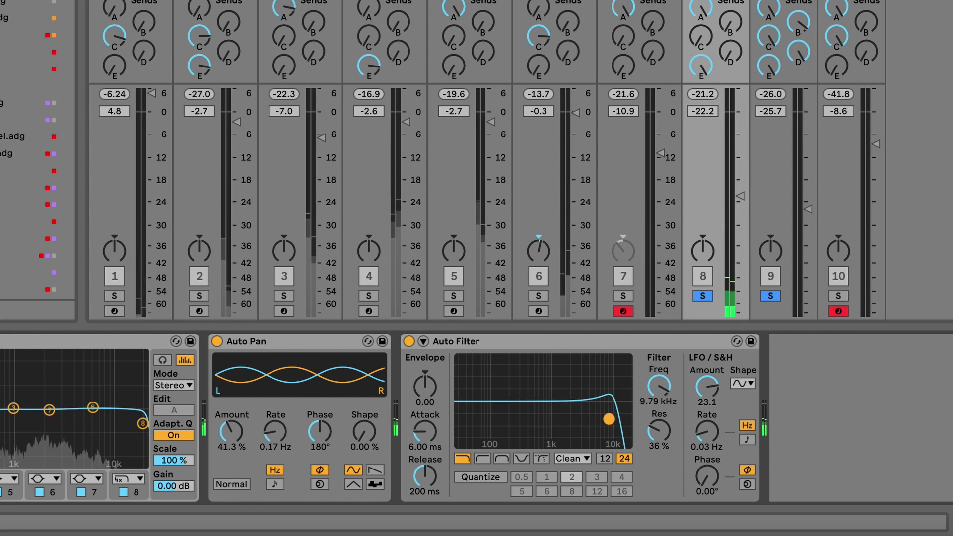
- Unsolo the field record and baby voice tracks to hear the full mix, and set the field record volume to -25.3 dB
drag(739, 193, 739, 168)
click(306, 346)
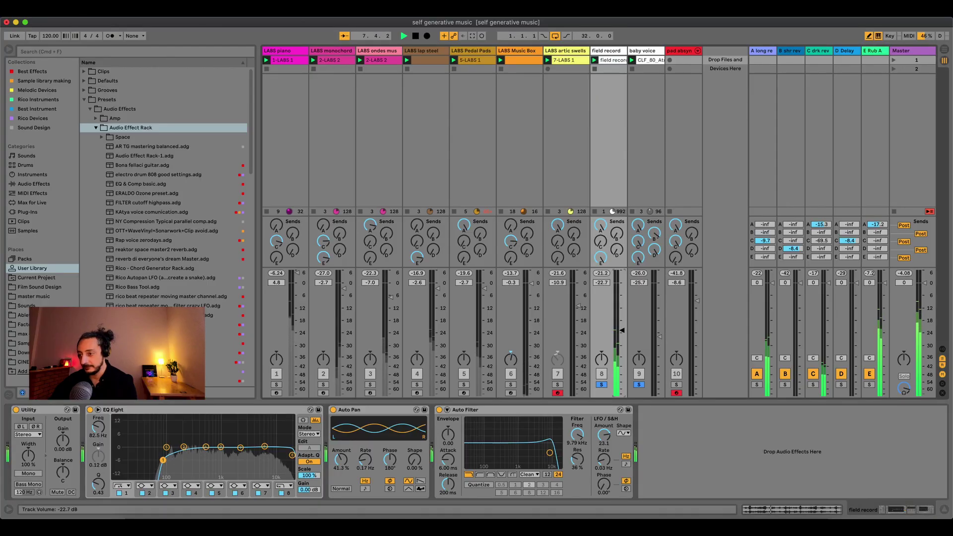
drag(622, 321, 622, 339)
click(600, 382)
drag(622, 342, 622, 338)
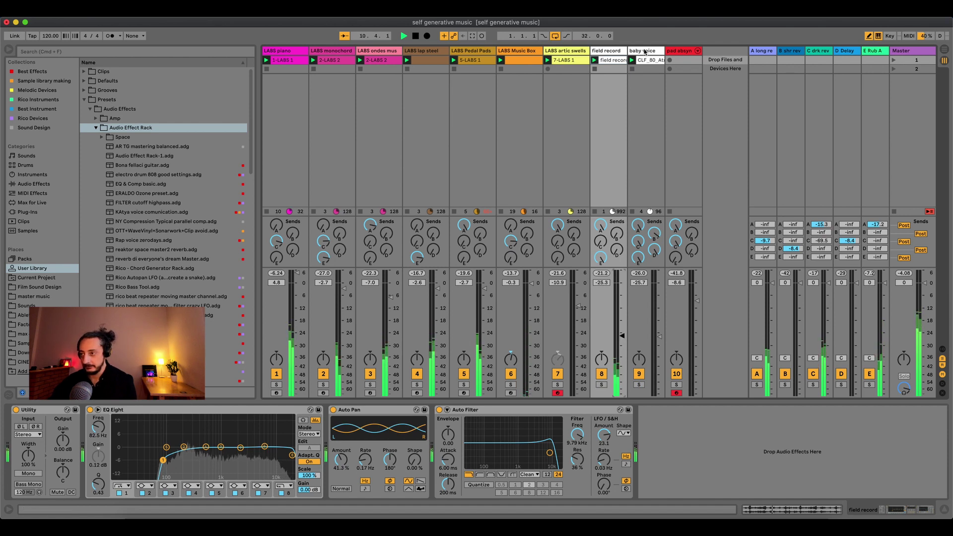
- Open the baby voice clip's waveform, jump playback to just before its sound, and raise the track volume to about -20 dB
click(629, 70)
click(632, 61)
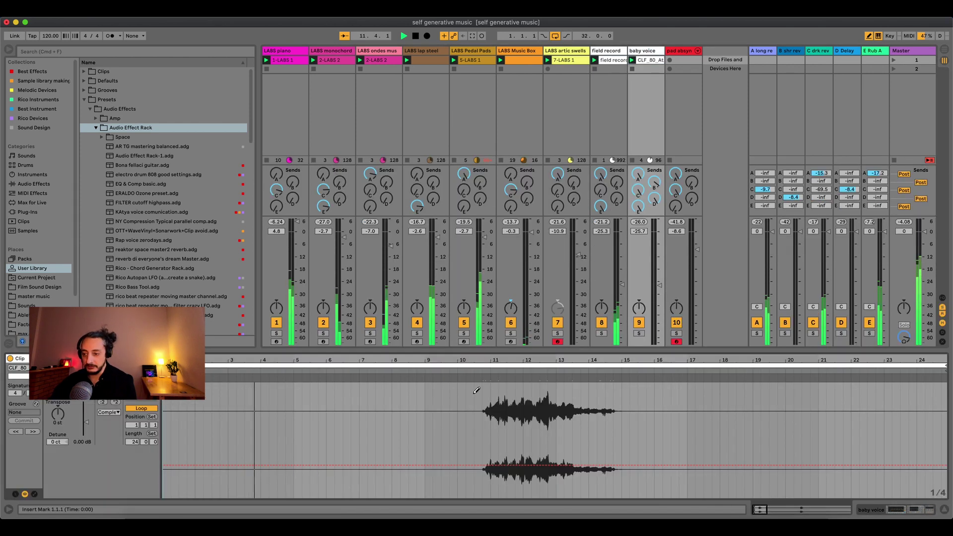
click(473, 371)
drag(658, 285, 659, 274)
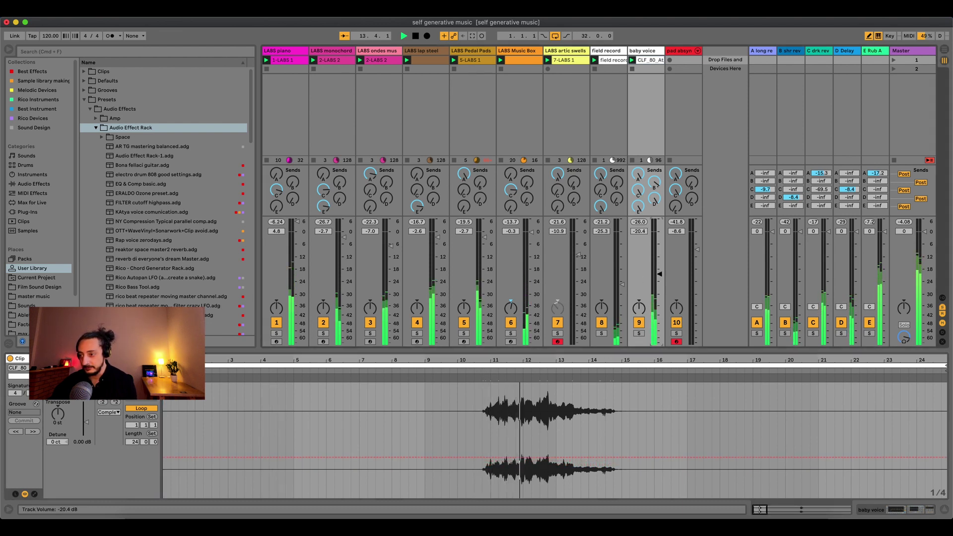
- Review the Auto Pan and Auto Filter devices on the baby voice track and lower the track volume to -21.0 dB
click(651, 50)
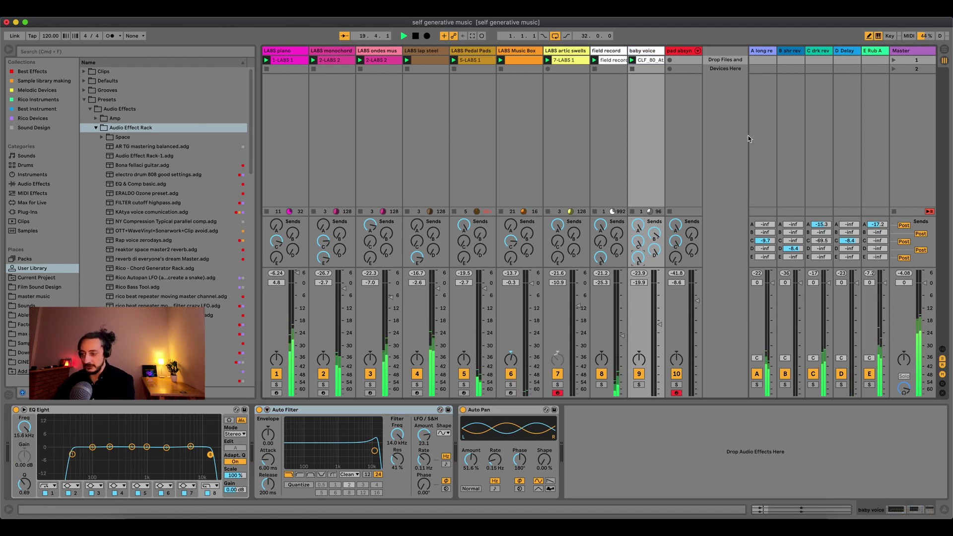
click(489, 411)
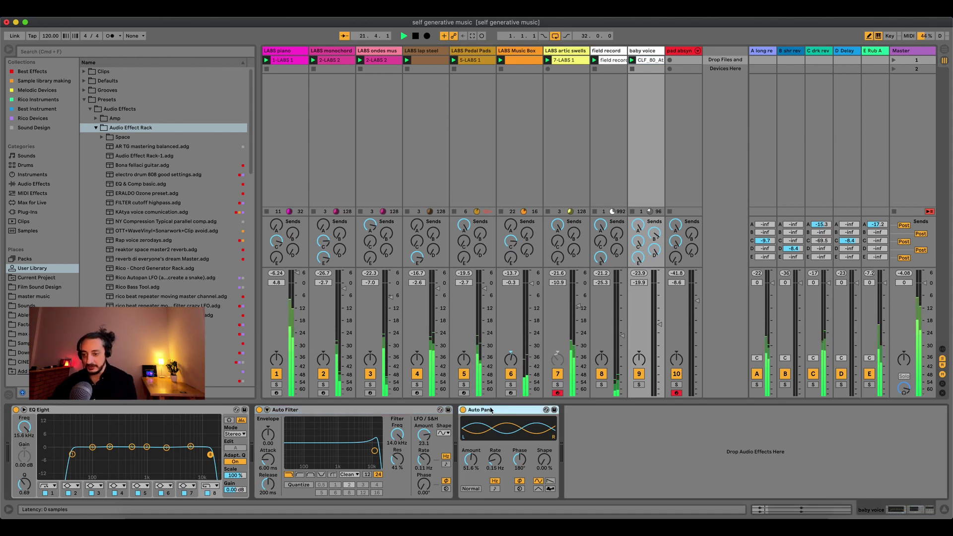
click(398, 435)
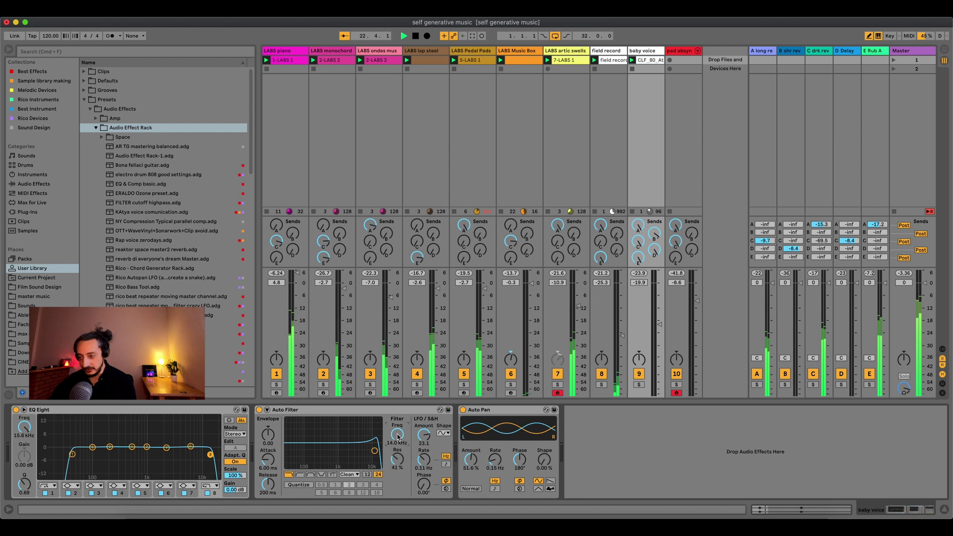
drag(659, 323, 659, 325)
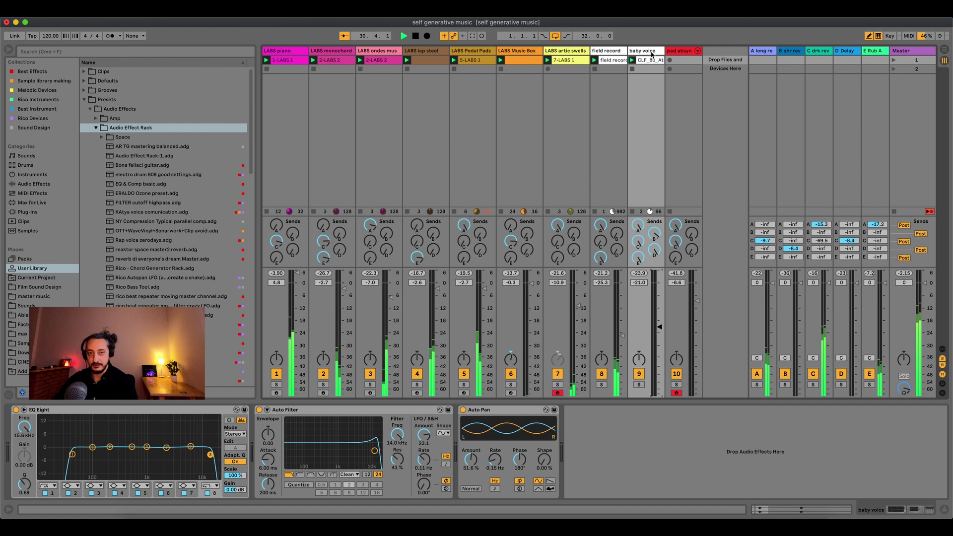
- Select the pad absynth track and examine its device chain, including Absynth 5 and the first C Minor scale device
click(686, 51)
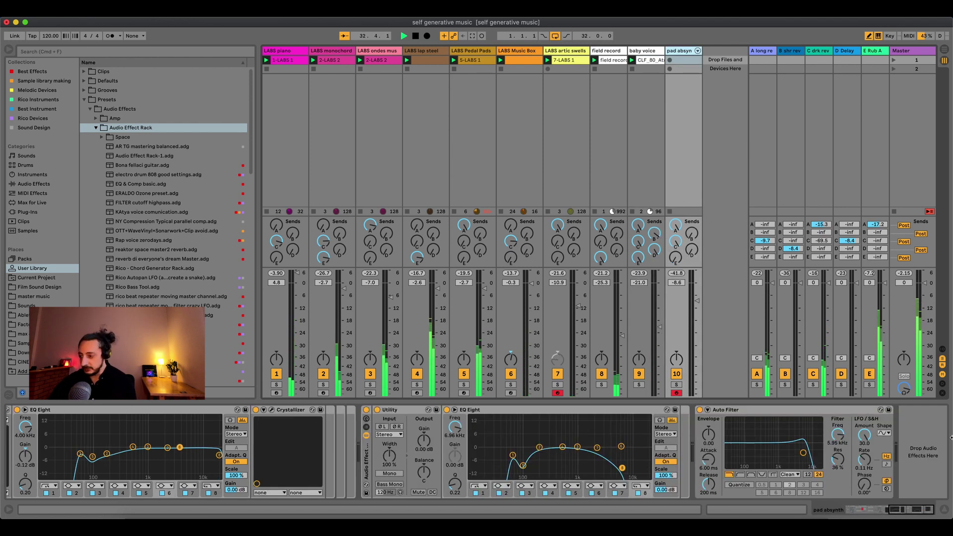
click(684, 51)
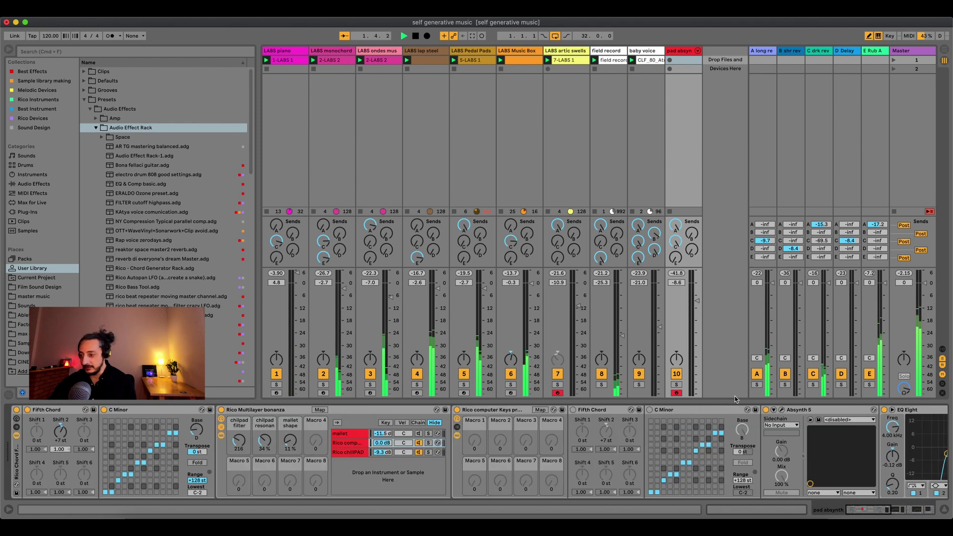
click(781, 409)
click(782, 410)
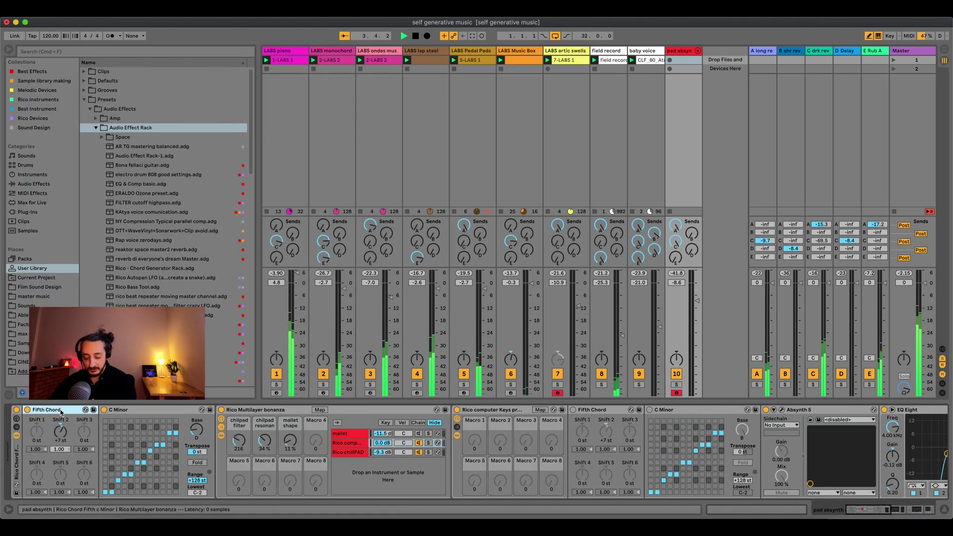
click(138, 412)
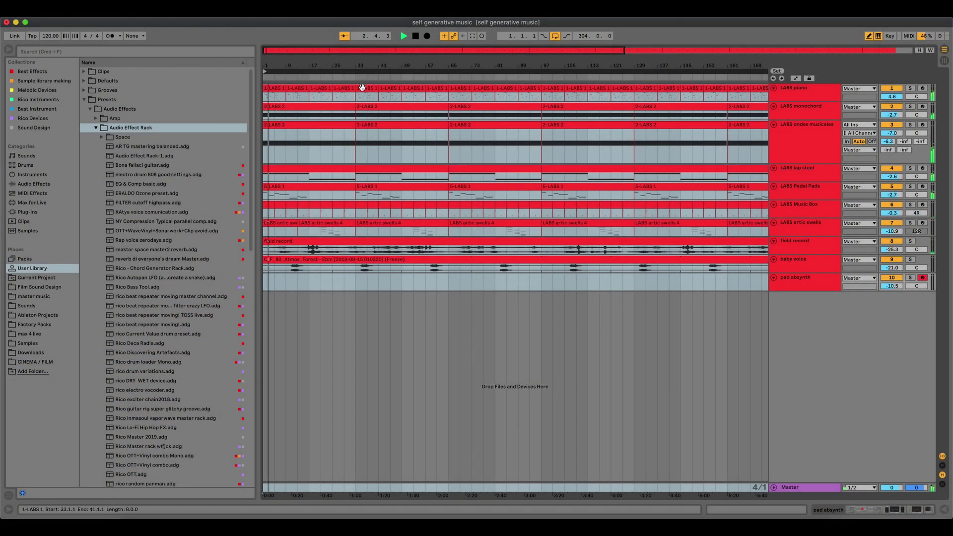
- Compare the arrangement with the session mixer, and browse the MIDI effects to the Random preset Fifth.adv
key(Tab)
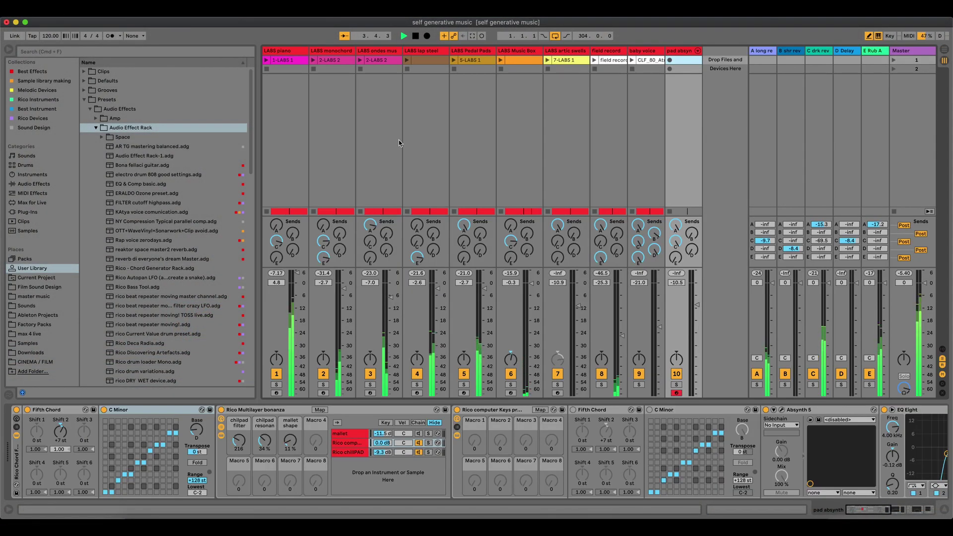
key(Tab)
key(Tab)
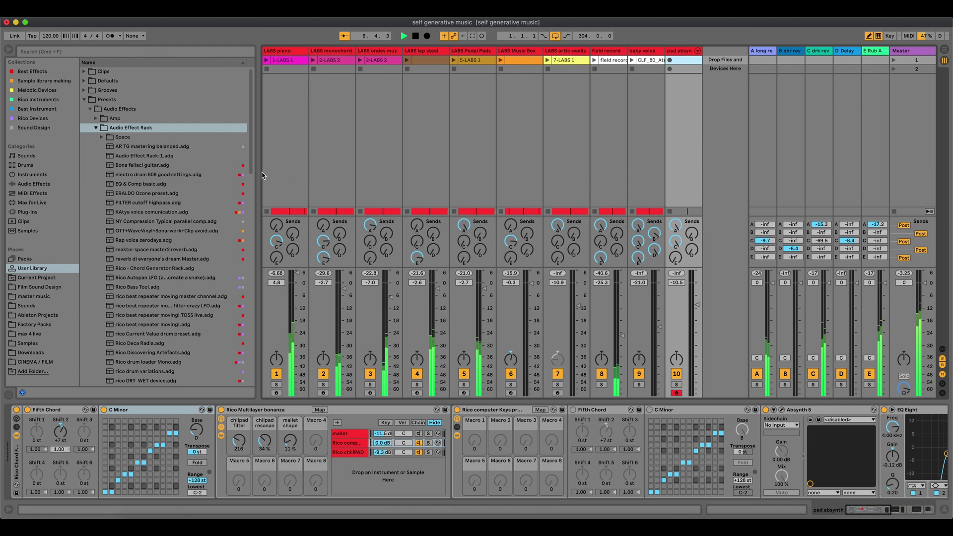
click(31, 193)
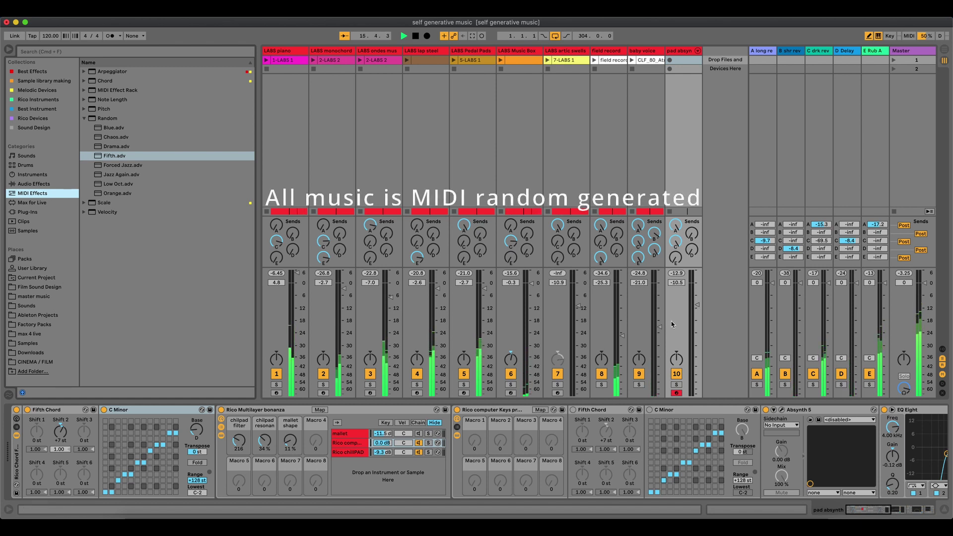
- Lower the field record volume to -36.4 dB and baby voice to -29.8 dB, and raise pad absynth to -5.5 dB
drag(659, 327, 653, 356)
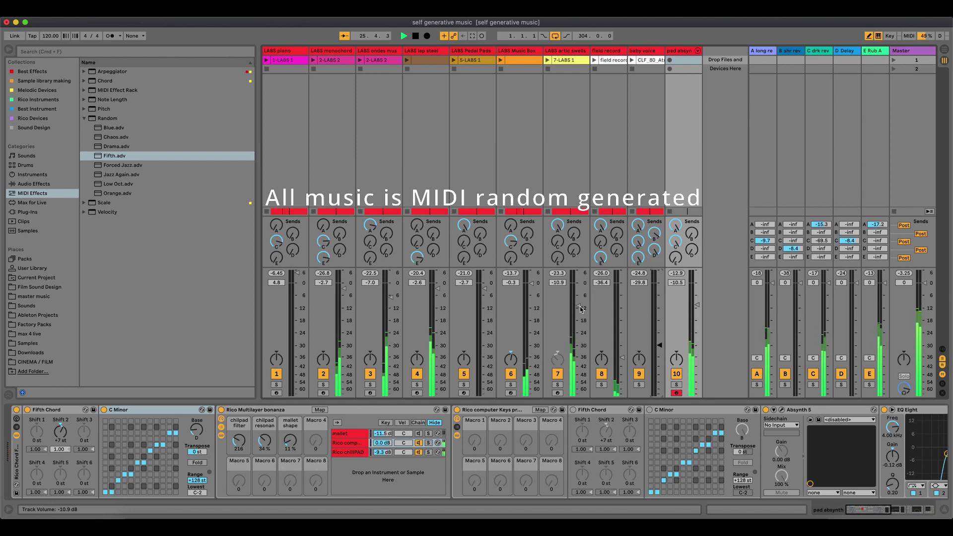
drag(697, 296, 697, 295)
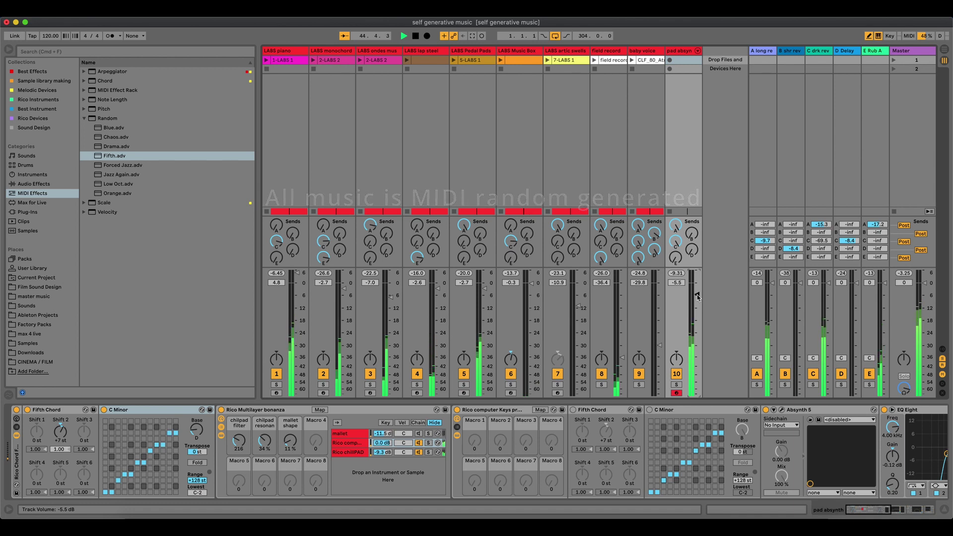
- View the whole arrangement timeline up to its end during playback, and return to the session mixer
key(Tab)
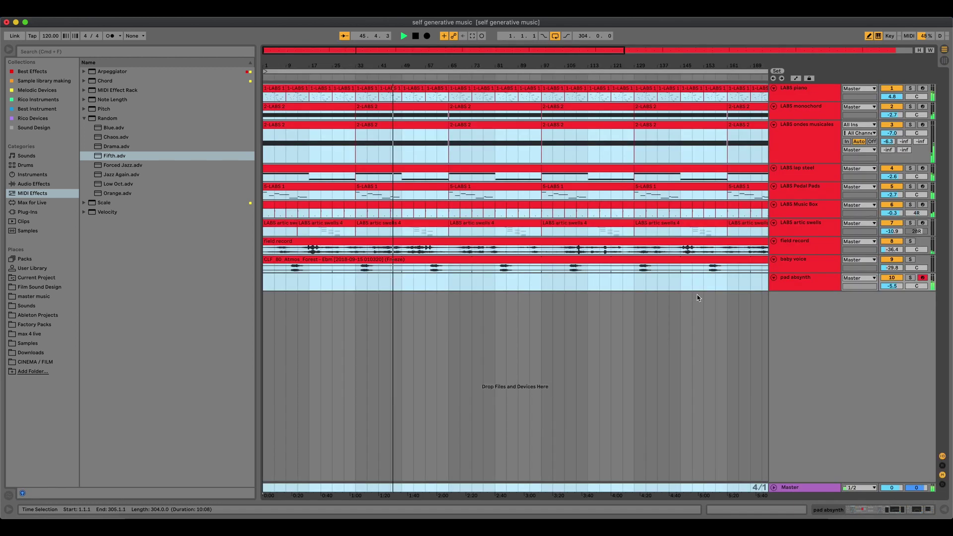
drag(473, 65, 380, 65)
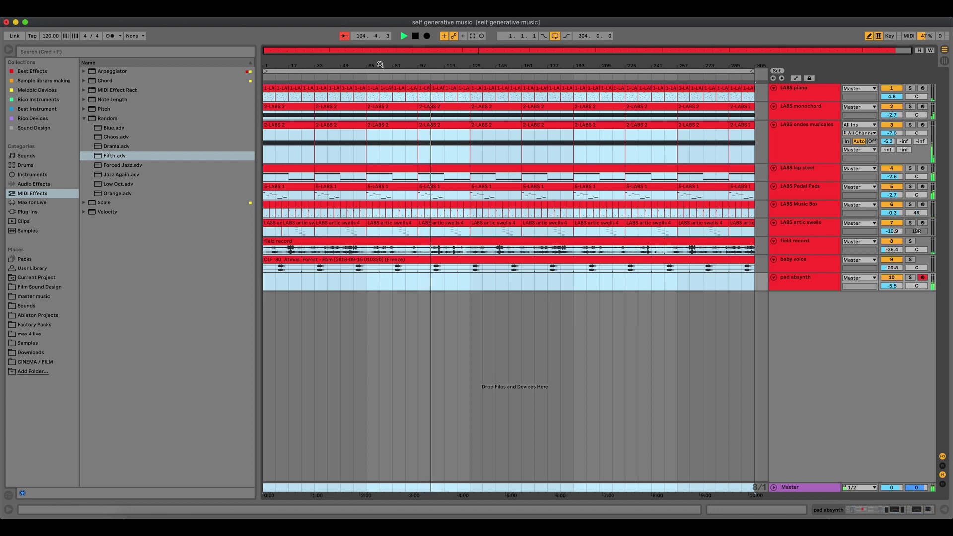
key(Tab)
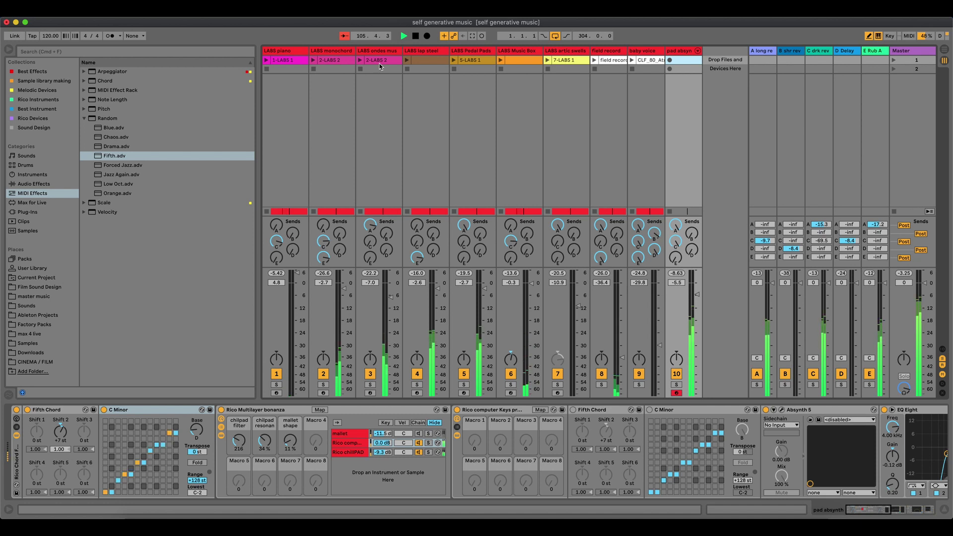